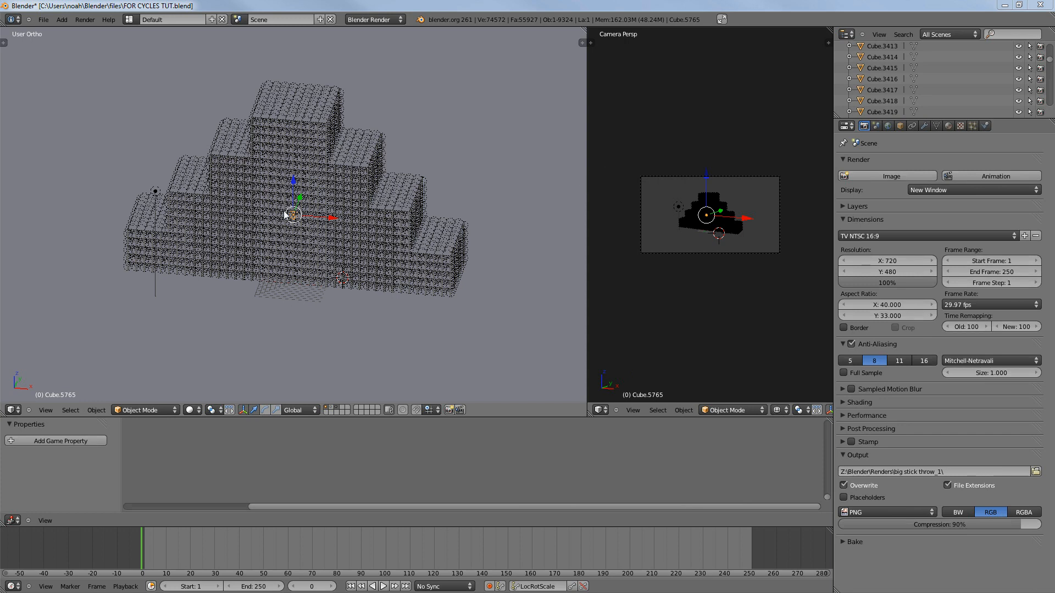
# Select a cube near the middle of the stepped pyramid and examine the stacked cubes up close and from several angles
pyautogui.rightClick(293, 230)
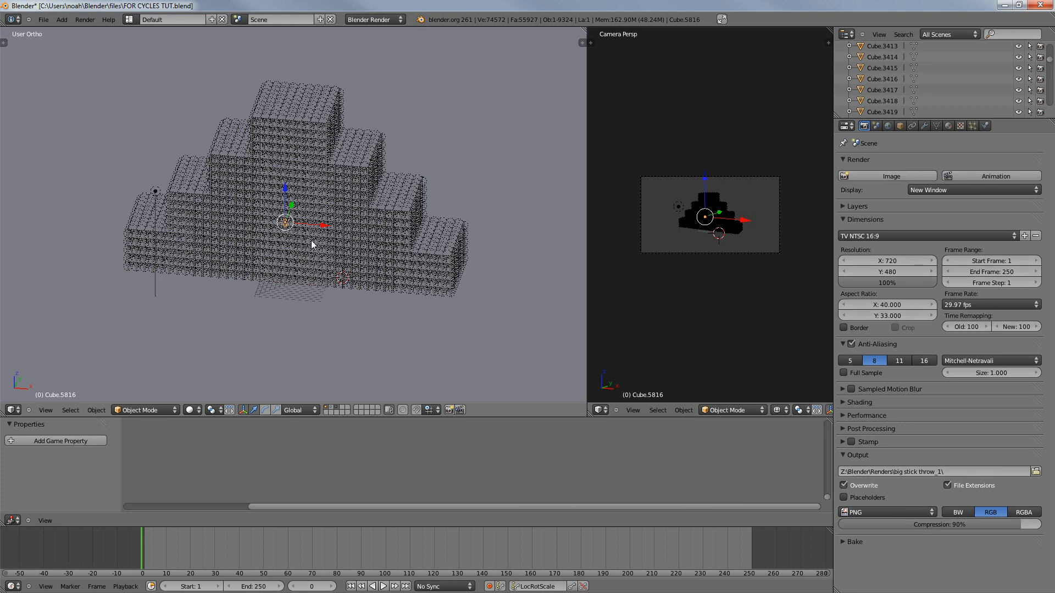
pyautogui.moveTo(334, 253)
pyautogui.mouseDown(button='middle')
pyautogui.moveTo(311, 260)
pyautogui.moveTo(322, 249)
pyautogui.moveTo(326, 259)
pyautogui.moveTo(304, 238)
pyautogui.moveTo(334, 236)
pyautogui.mouseUp(button='middle')
pyautogui.scroll(3, 334, 237)
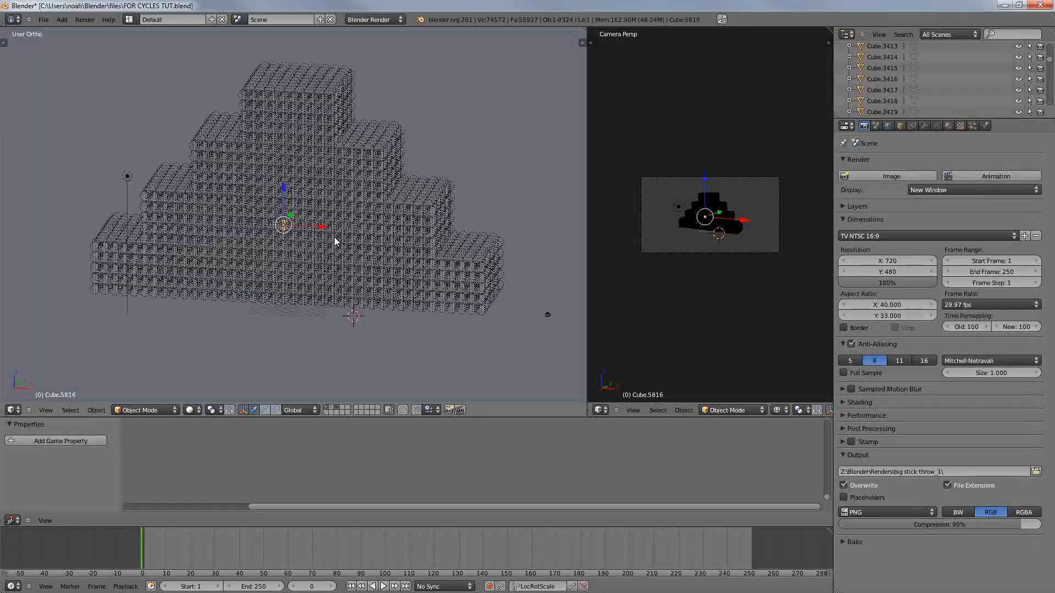
pyautogui.scroll(6, 337, 226)
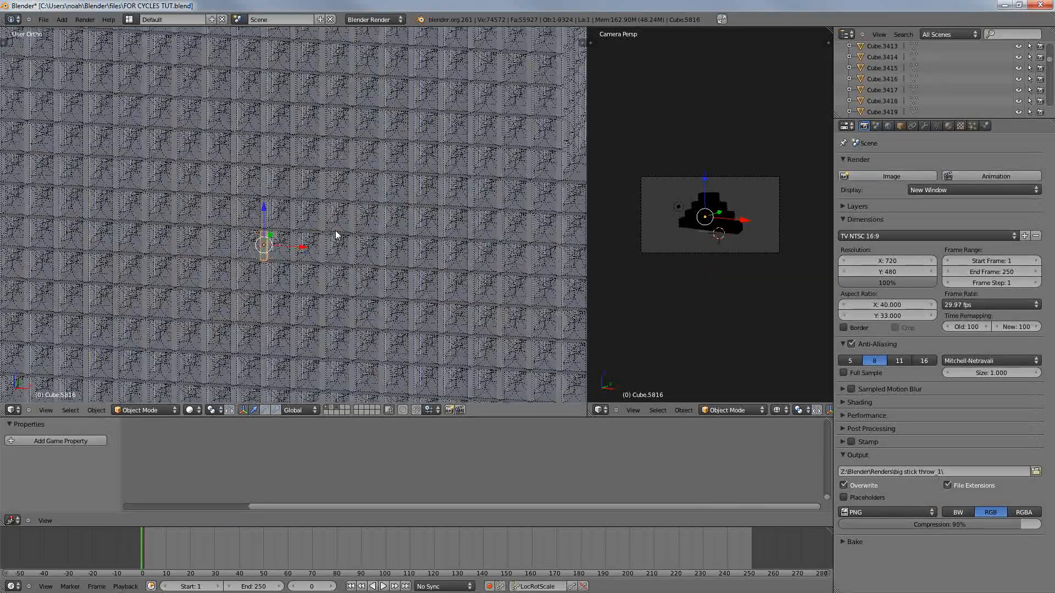
pyautogui.moveTo(350, 231); pyautogui.dragTo(331, 233, button='middle')
pyautogui.moveTo(288, 174); pyautogui.dragTo(316, 172, button='middle')
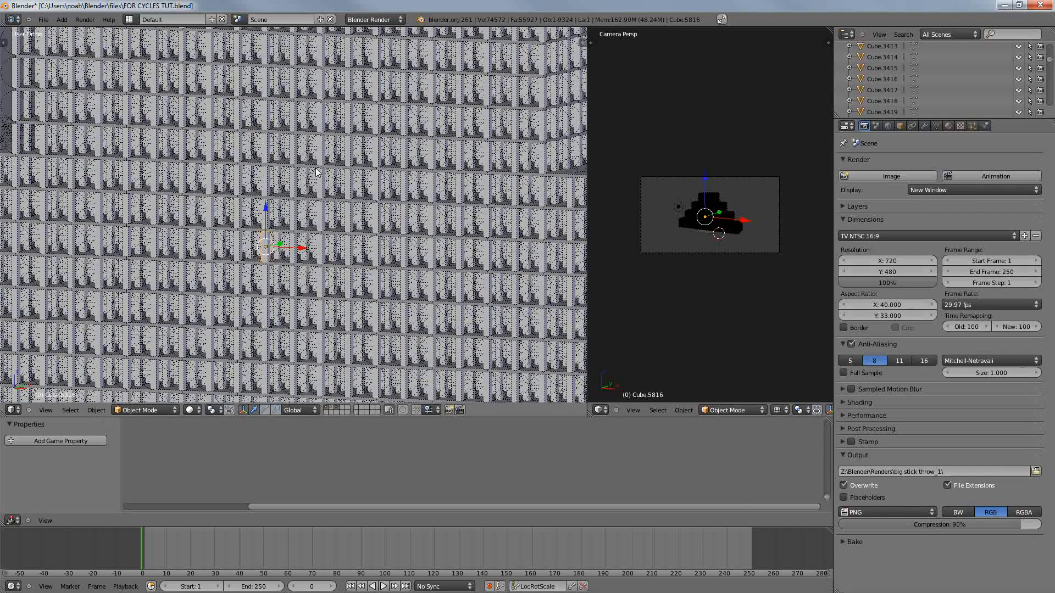
pyautogui.click(387, 19)
pyautogui.click(397, 21)
pyautogui.scroll(-8, 425, 181)
pyautogui.scroll(-5, 425, 180)
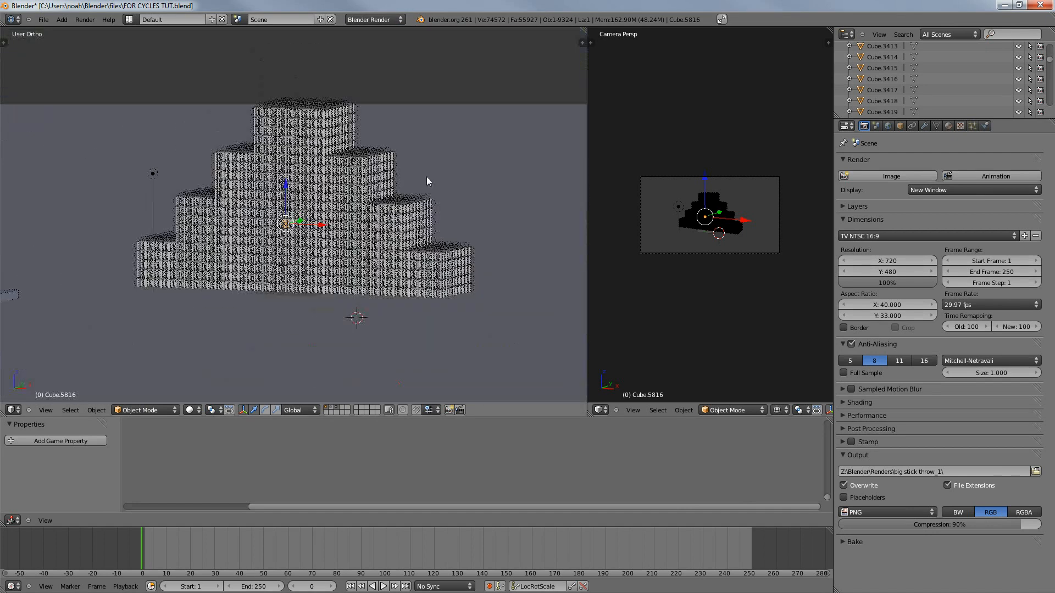
pyautogui.moveTo(421, 183); pyautogui.dragTo(409, 221, button='middle')
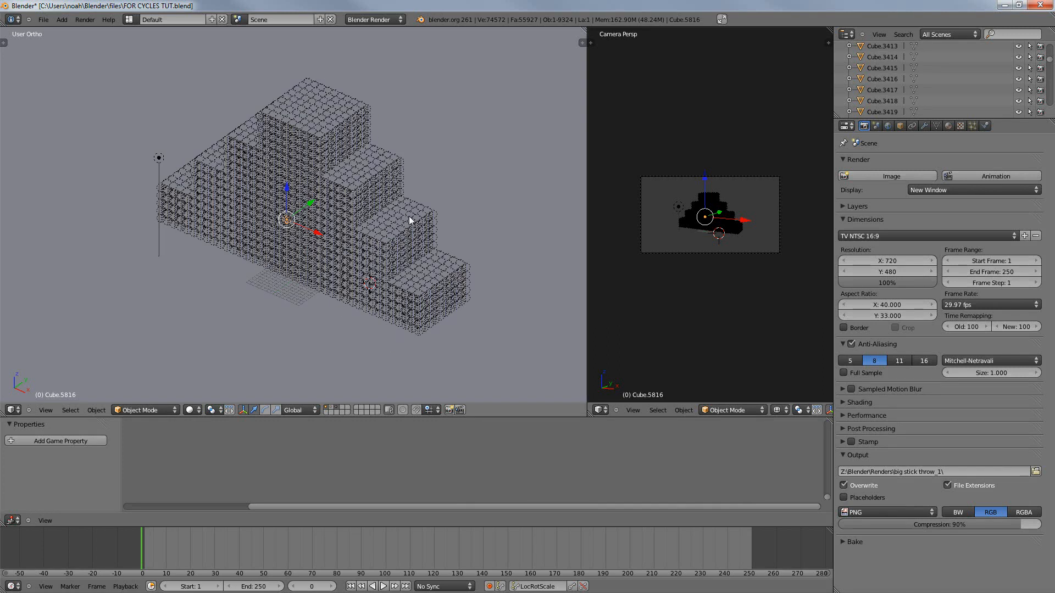
# Examine the finished render 0102.png of the collapsing pyramid in Windows Photo Viewer and return to Blender
pyautogui.press('F12')
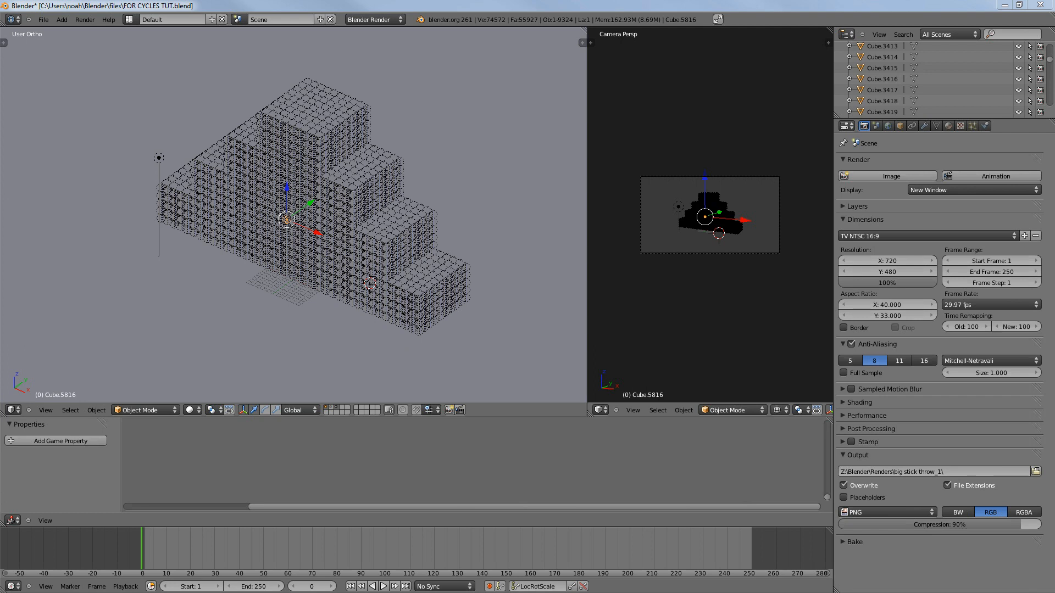
pyautogui.moveTo(0, 163); pyautogui.dragTo(581, 193)
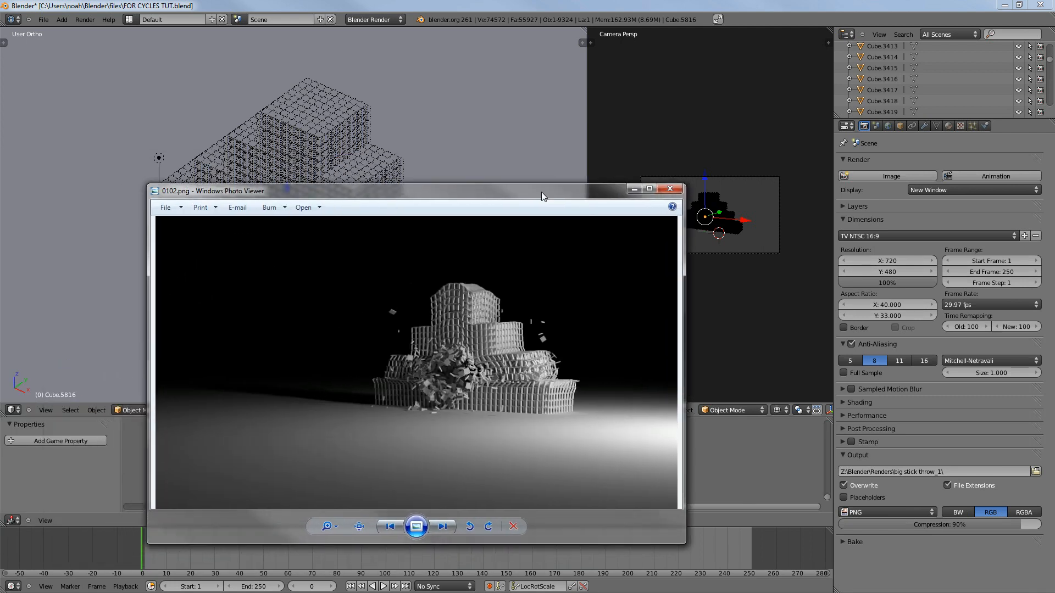
pyautogui.click(356, 129)
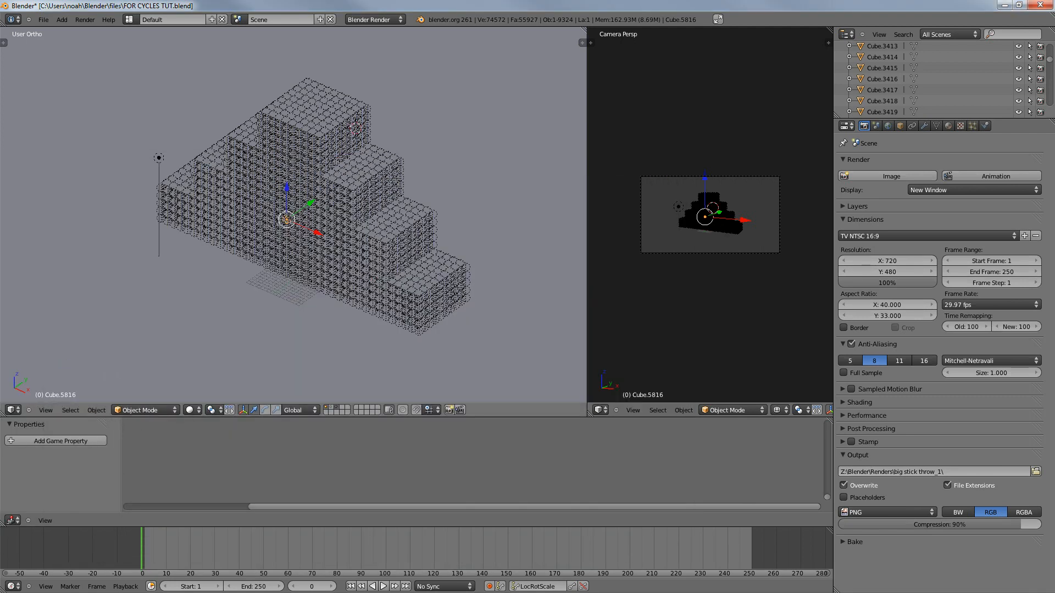
pyautogui.hotkey('alt', 'Tab')
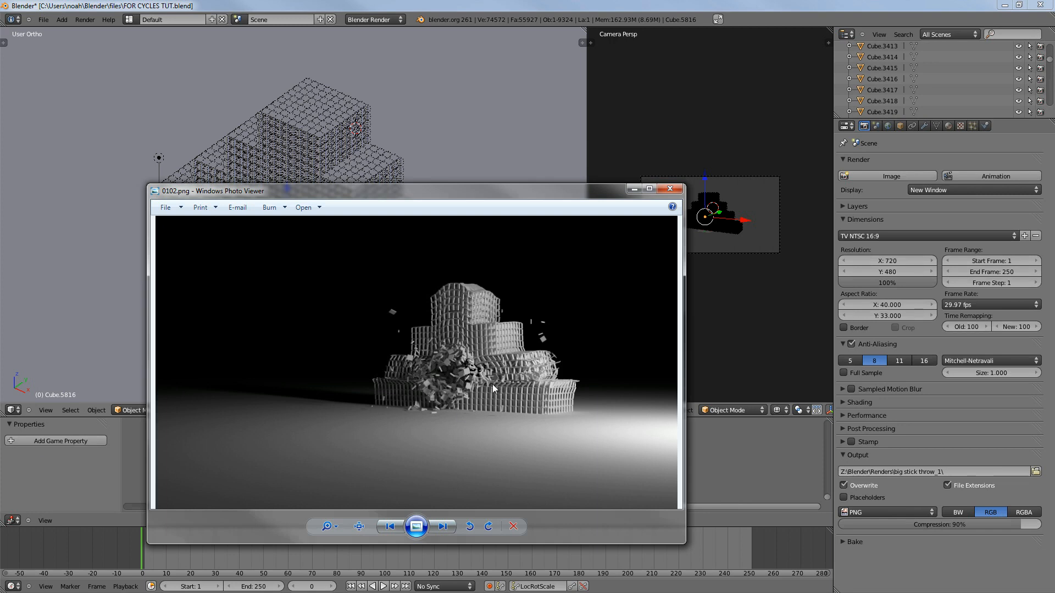
pyautogui.moveTo(556, 190); pyautogui.dragTo(501, 87)
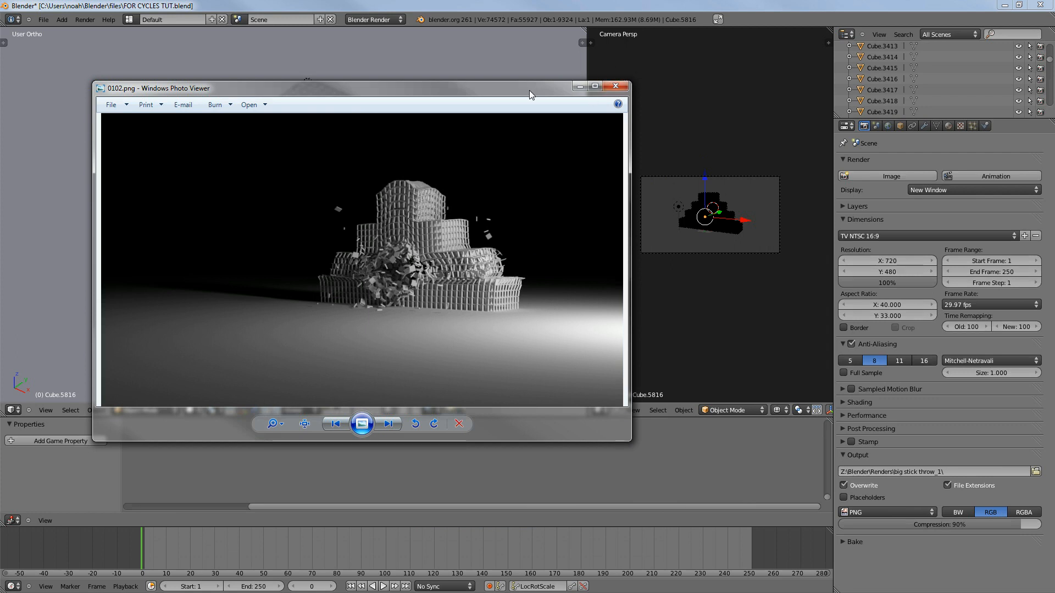
pyautogui.moveTo(530, 90); pyautogui.dragTo(501, 95)
pyautogui.hotkey('alt', 'Tab')
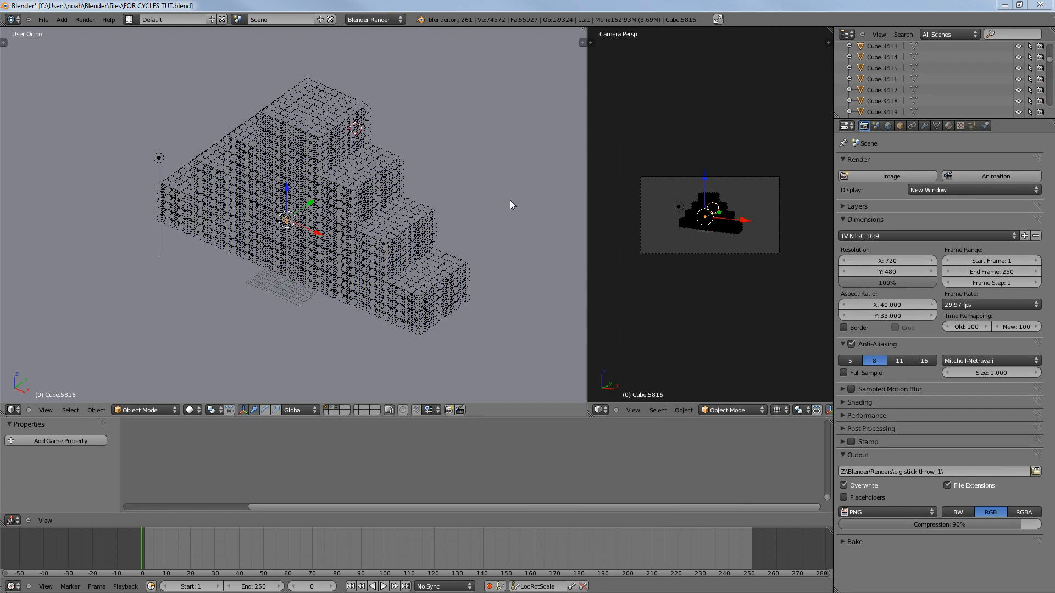
# Render the current frame with the Blender Render engine and inspect the pyramid's shading up close before closing the render
pyautogui.moveTo(329, 269)
pyautogui.mouseDown(button='middle')
pyautogui.moveTo(349, 255)
pyautogui.moveTo(331, 266)
pyautogui.mouseUp(button='middle')
pyautogui.press('F12')
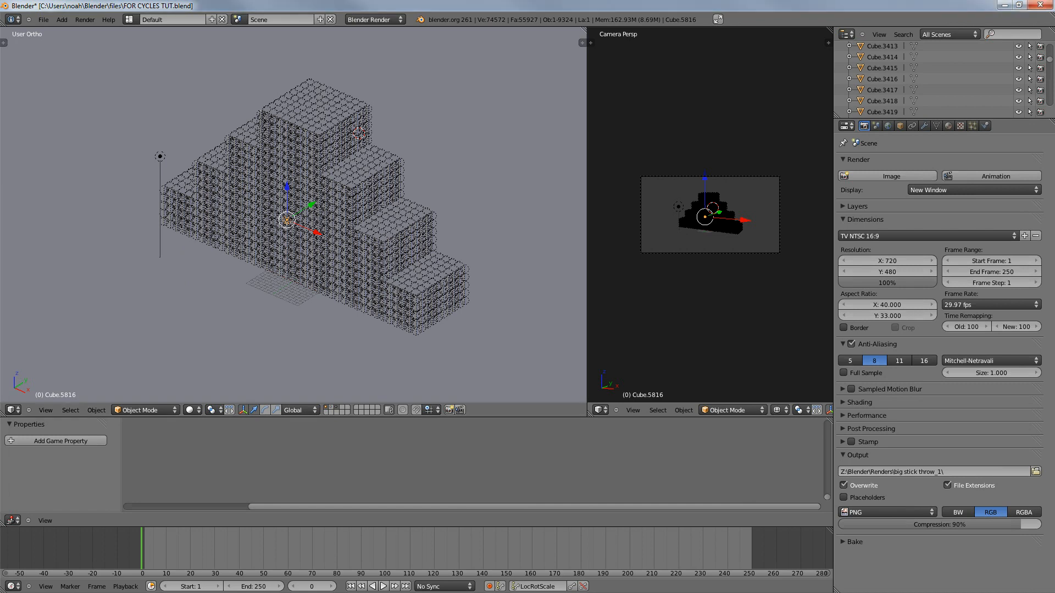
pyautogui.press('F12')
pyautogui.moveTo(236, 147); pyautogui.dragTo(584, 194)
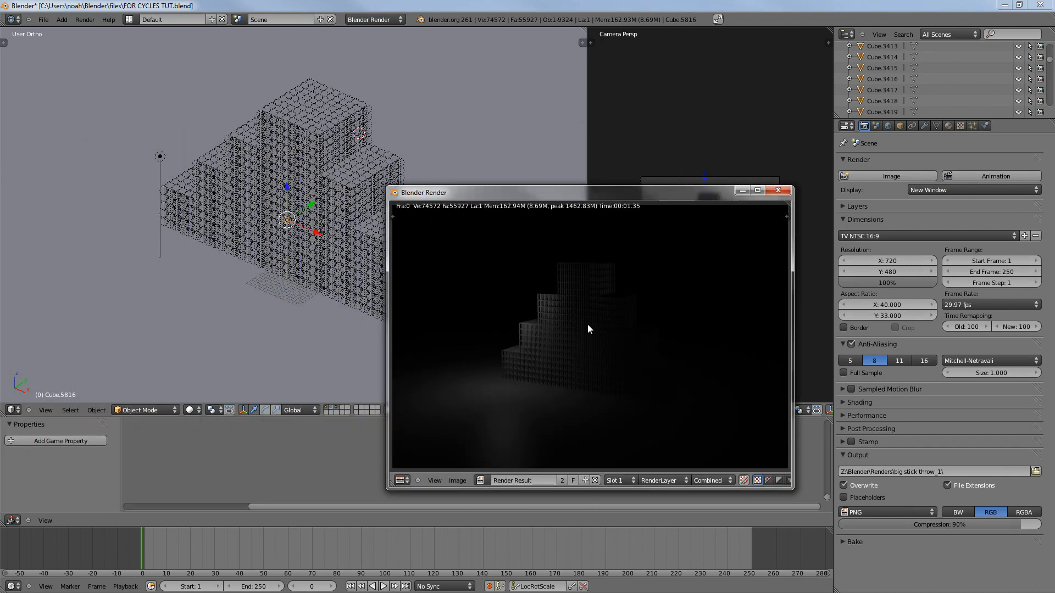
pyautogui.scroll(-2, 558, 351)
pyautogui.scroll(6, 558, 351)
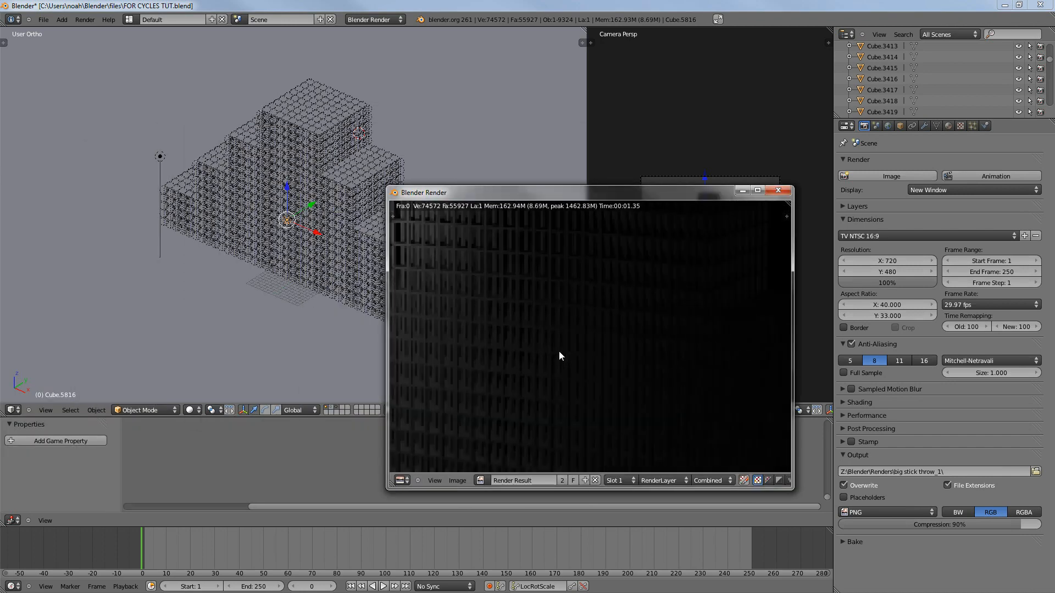
pyautogui.scroll(-3, 552, 349)
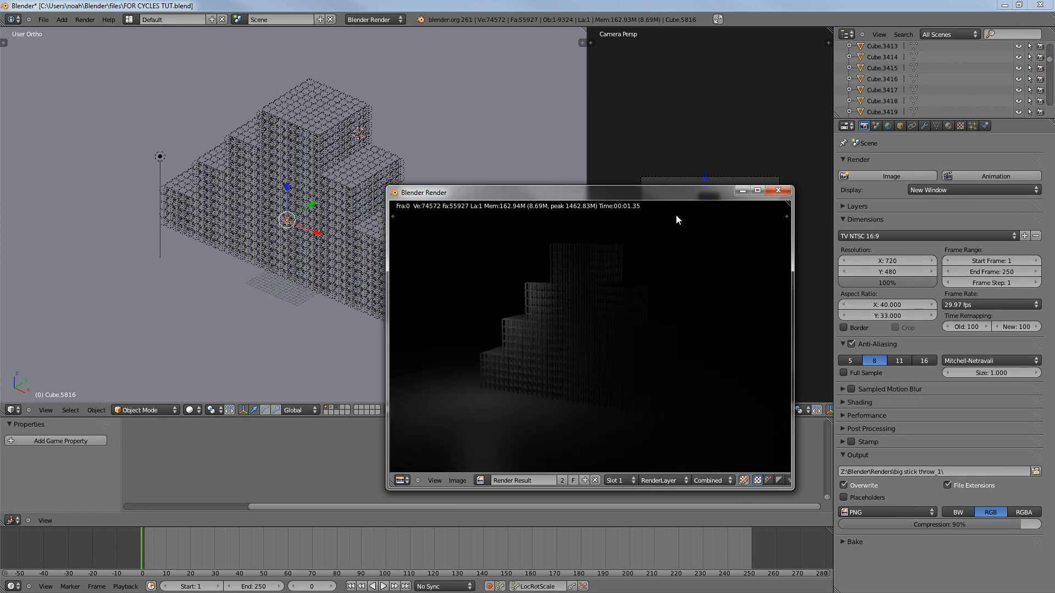
pyautogui.moveTo(684, 191); pyautogui.dragTo(673, 222)
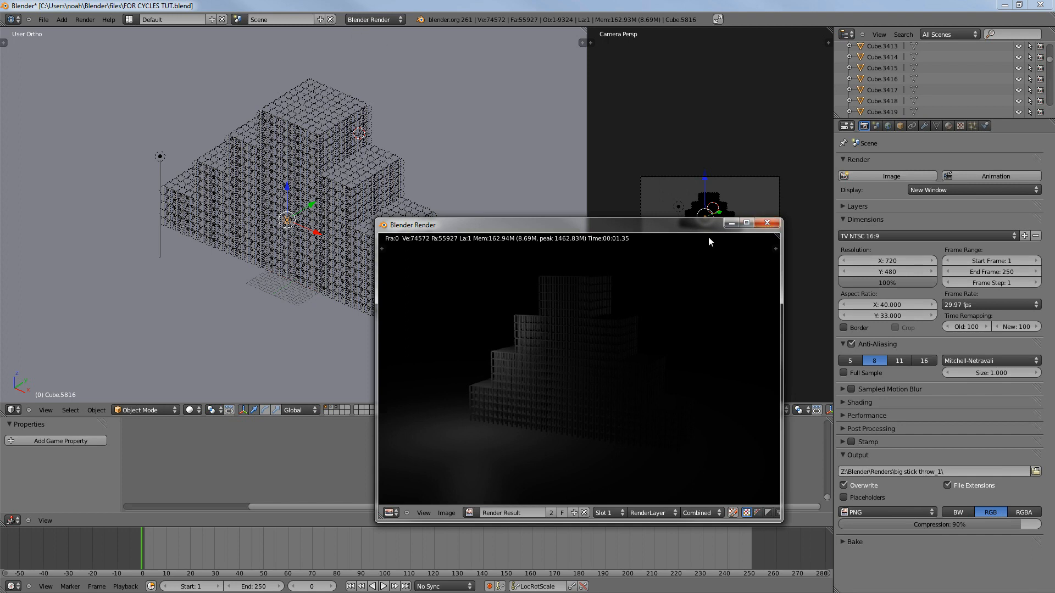
pyautogui.moveTo(694, 226); pyautogui.dragTo(534, 195)
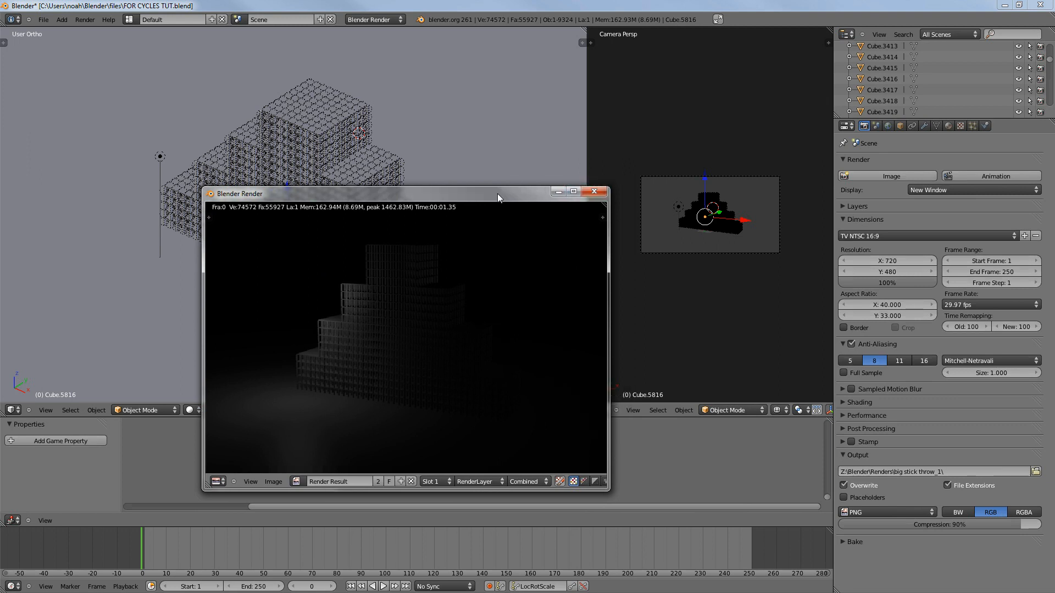
pyautogui.press('Escape')
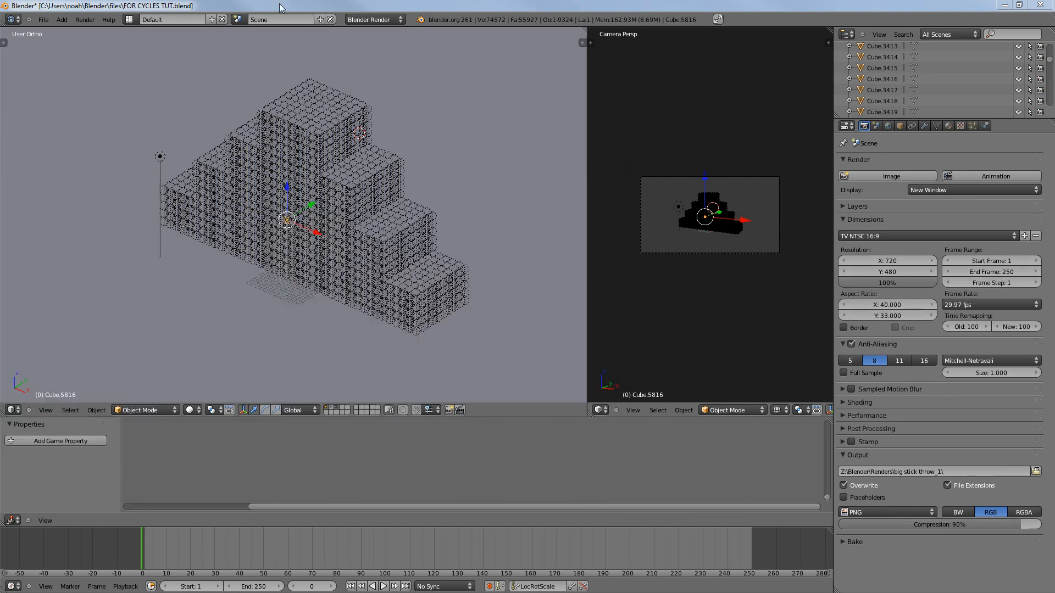
# Switch the scene's render engine to Cycles Render
pyautogui.click(398, 21)
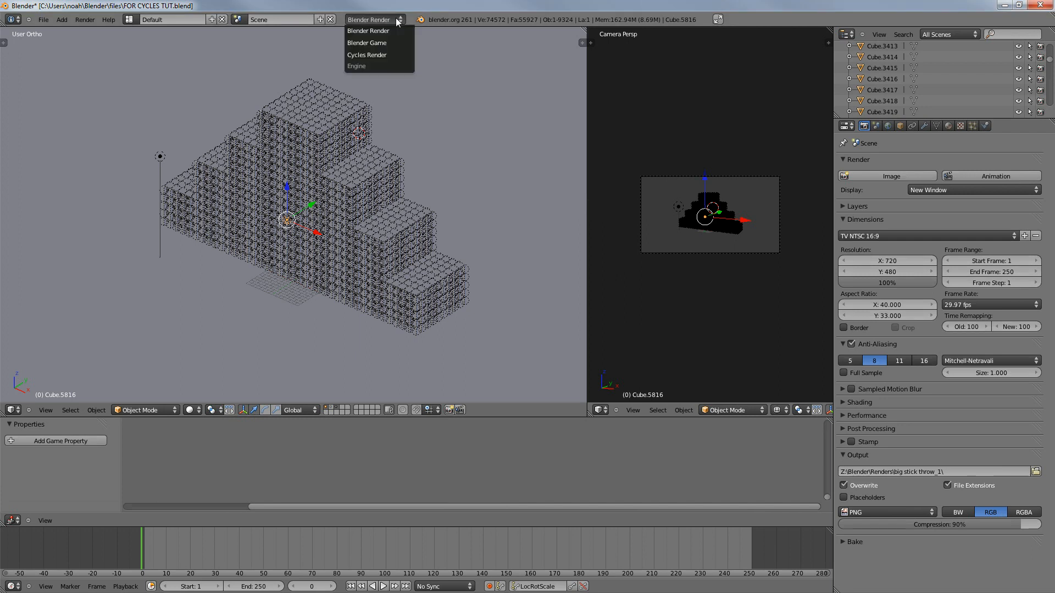
pyautogui.click(380, 55)
pyautogui.scroll(-2, 441, 138)
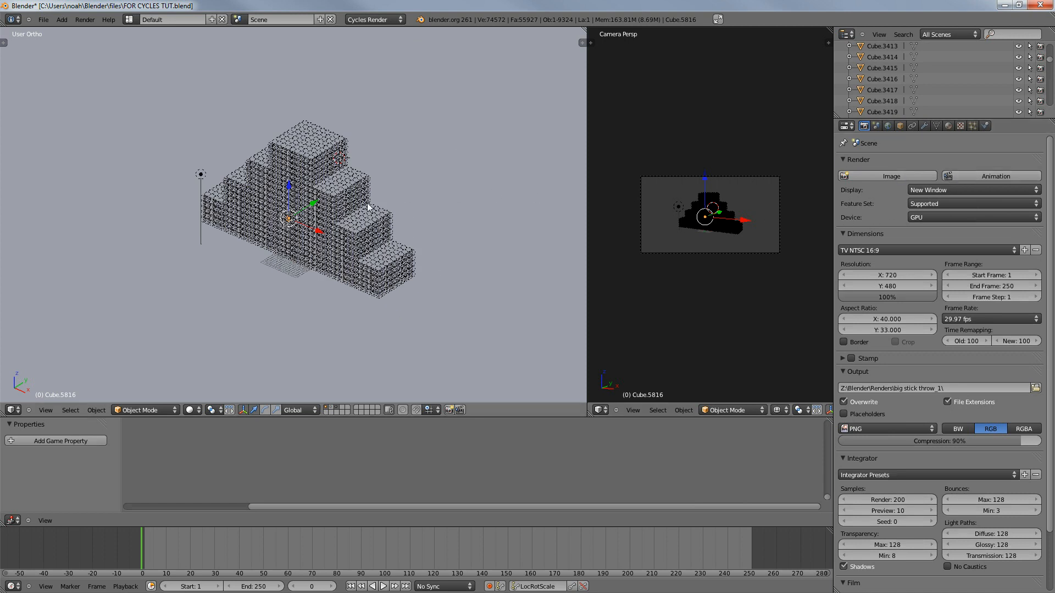
pyautogui.moveTo(367, 204); pyautogui.dragTo(572, 211, button='middle')
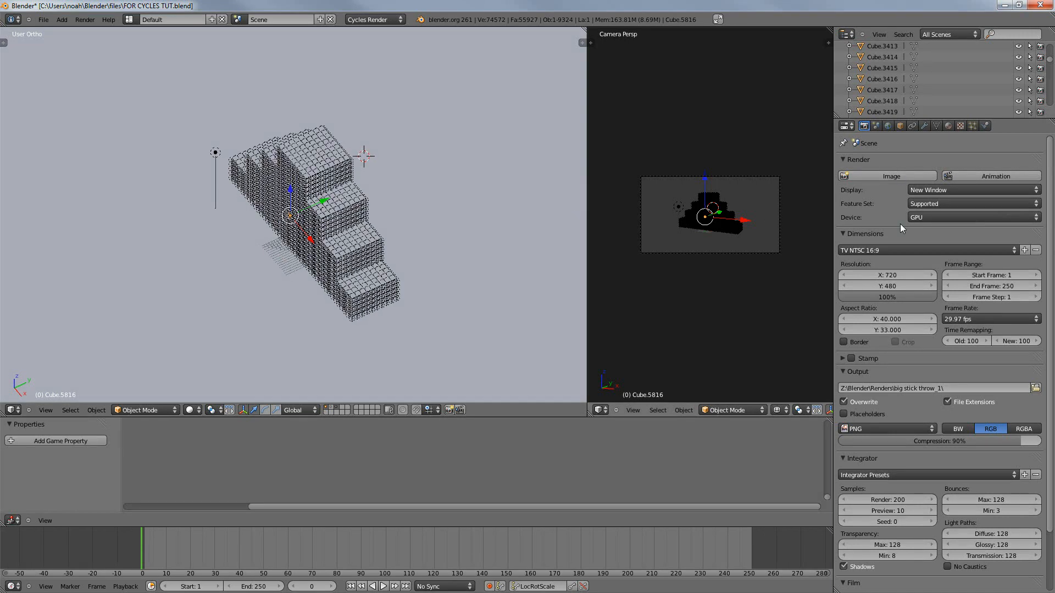
pyautogui.click(974, 218)
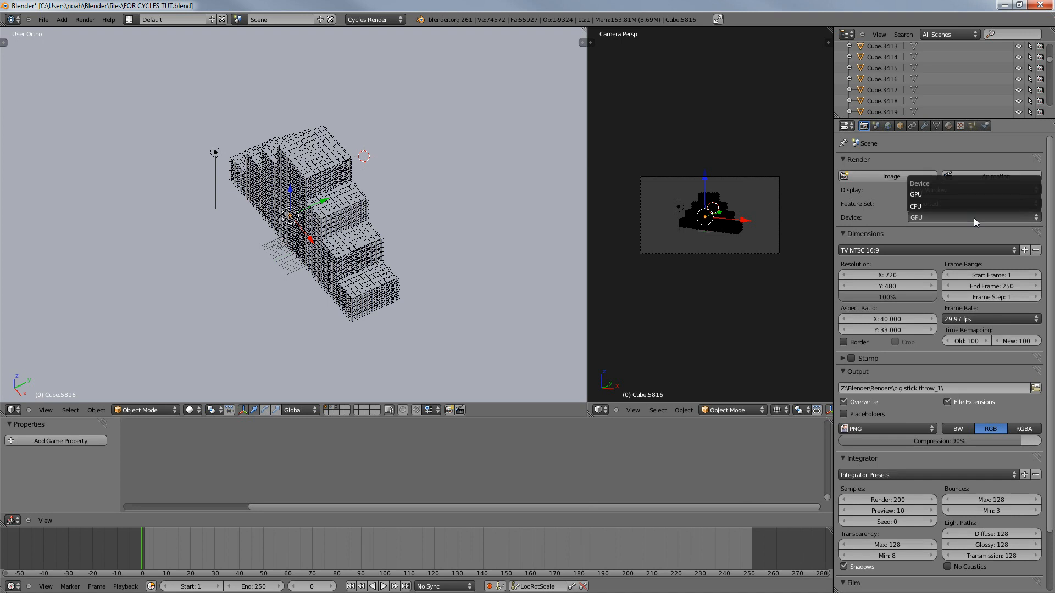
pyautogui.click(969, 231)
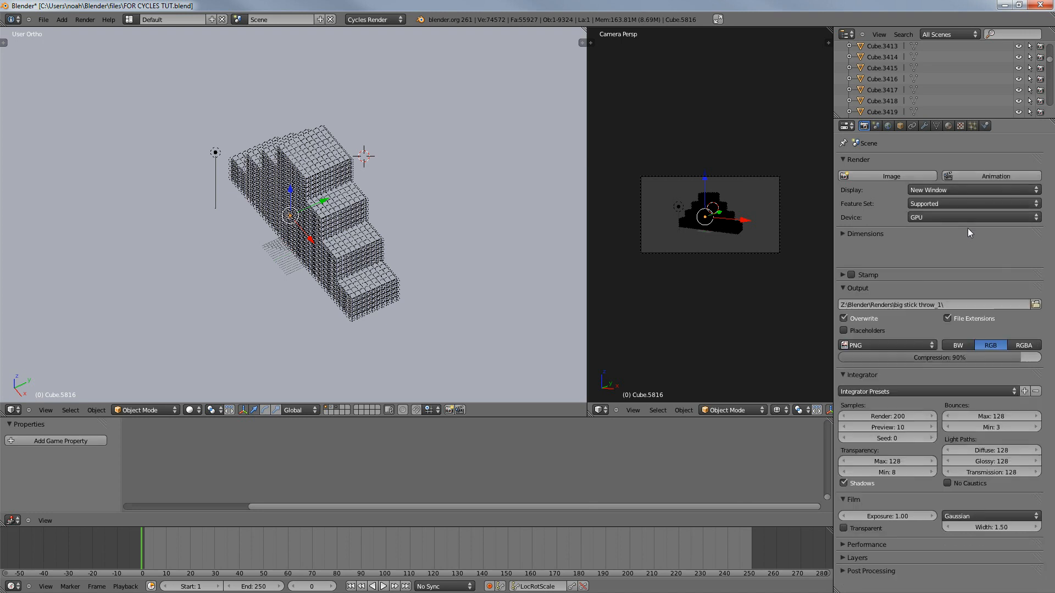
pyautogui.click(843, 235)
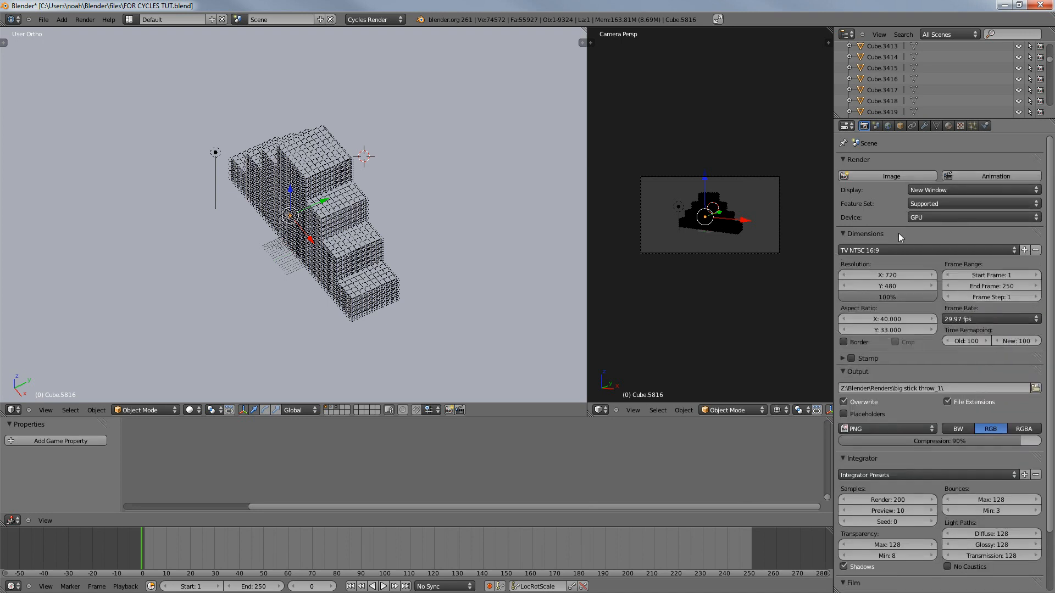
# Set the Cycles render device to CPU
pyautogui.click(1007, 217)
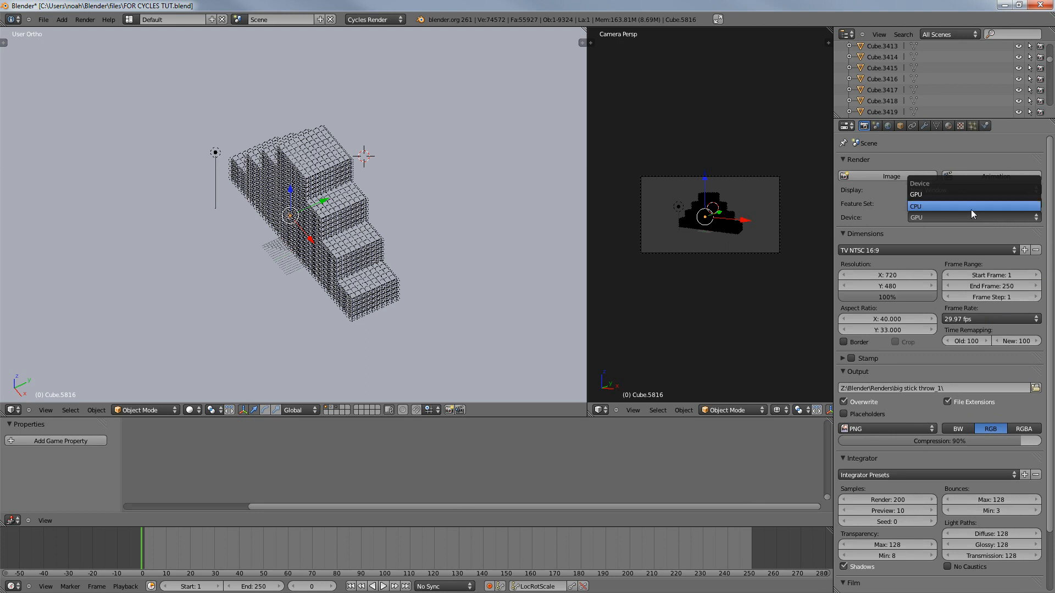
pyautogui.click(942, 219)
pyautogui.click(939, 210)
pyautogui.click(932, 216)
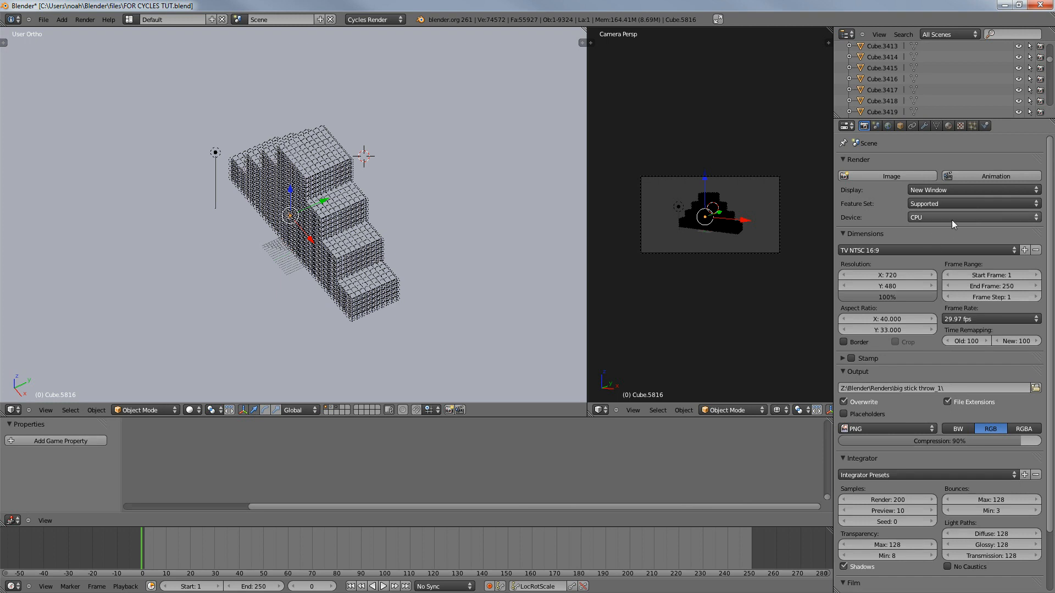
pyautogui.click(952, 219)
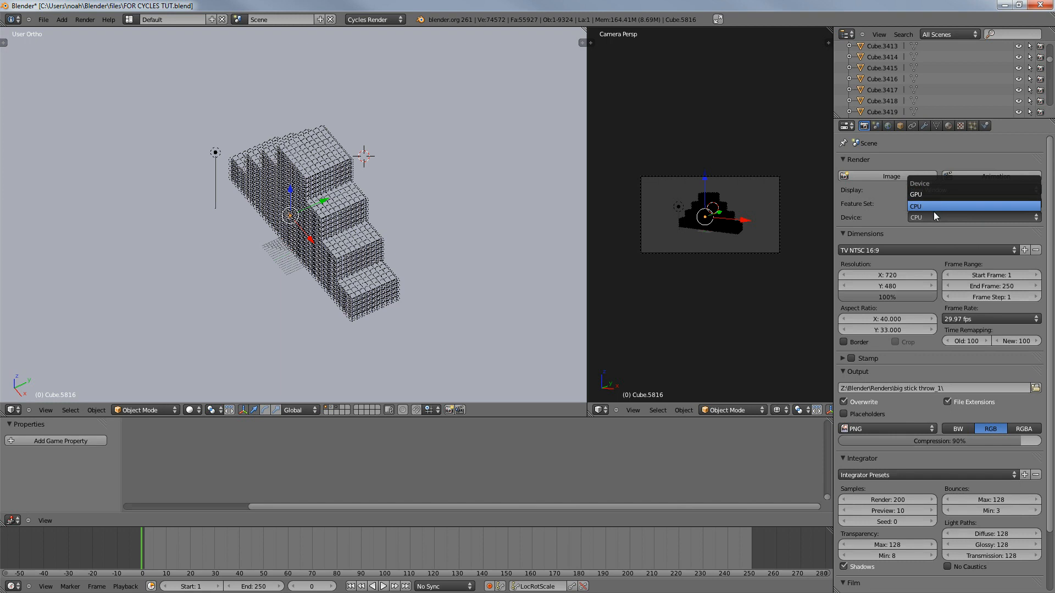
pyautogui.click(935, 209)
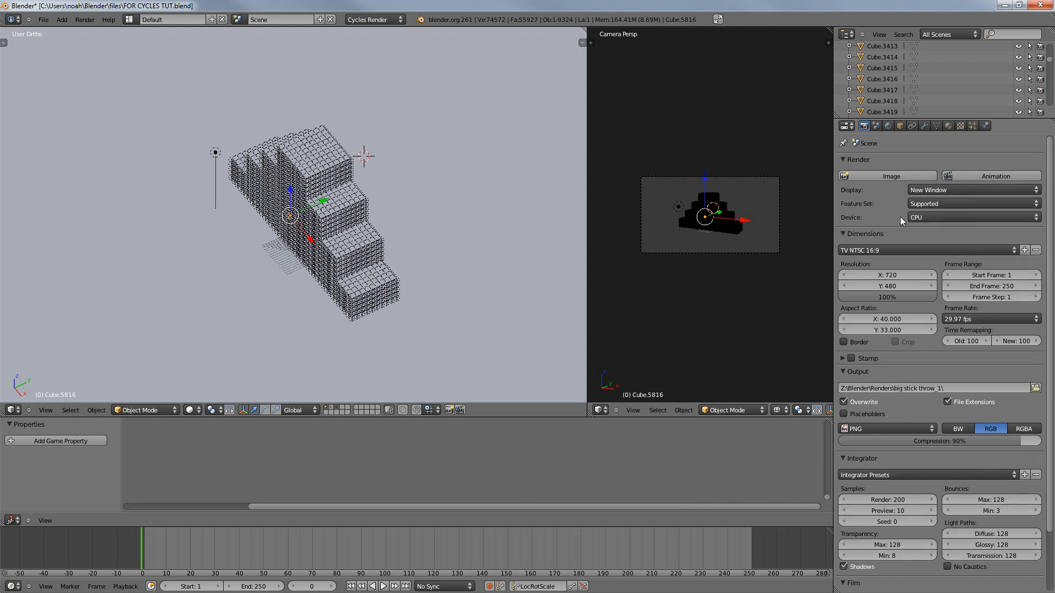
# Set the Cycles render device to GPU
pyautogui.click(874, 235)
pyautogui.click(874, 235)
pyautogui.click(959, 217)
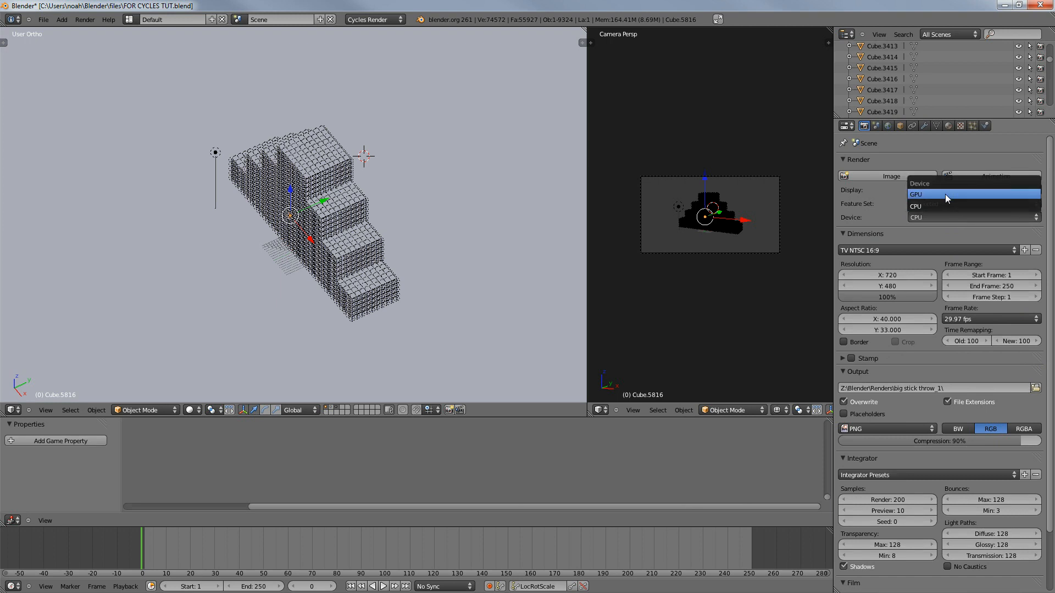
pyautogui.click(945, 195)
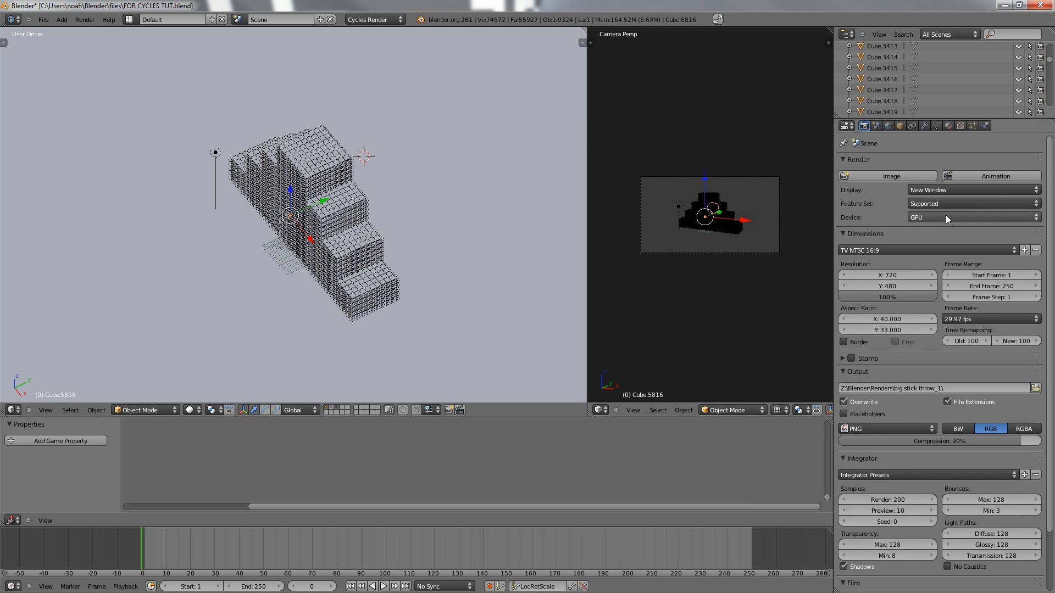
# Select a cube near the centre of the pyramid and add a new material with a Diffuse BSDF surface to it
pyautogui.scroll(-1, 941, 293)
pyautogui.scroll(1, 941, 293)
pyautogui.moveTo(293, 264); pyautogui.dragTo(317, 229, button='middle')
pyautogui.rightClick(318, 229)
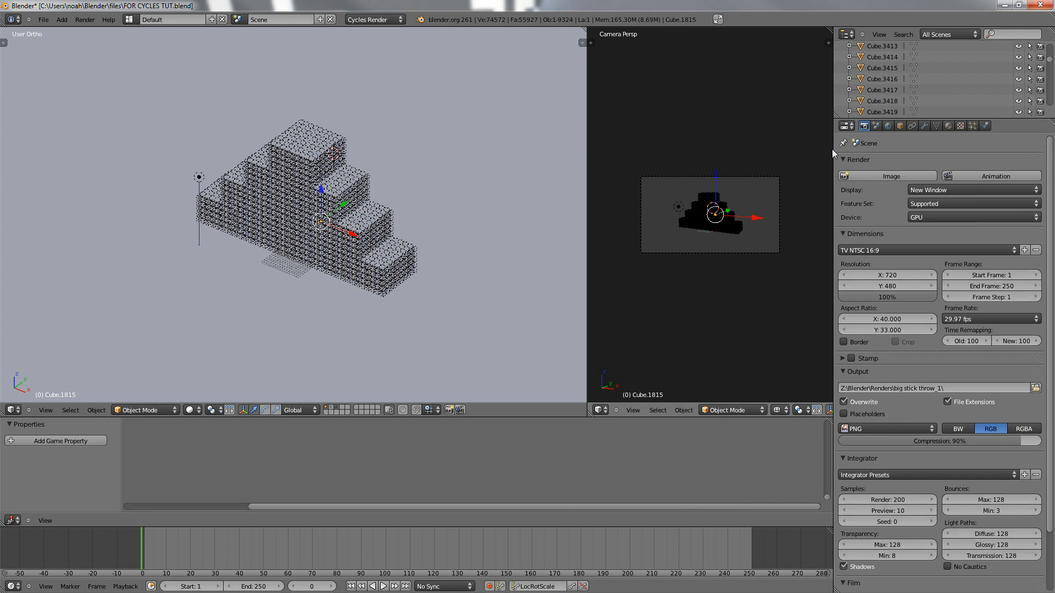
pyautogui.click(948, 125)
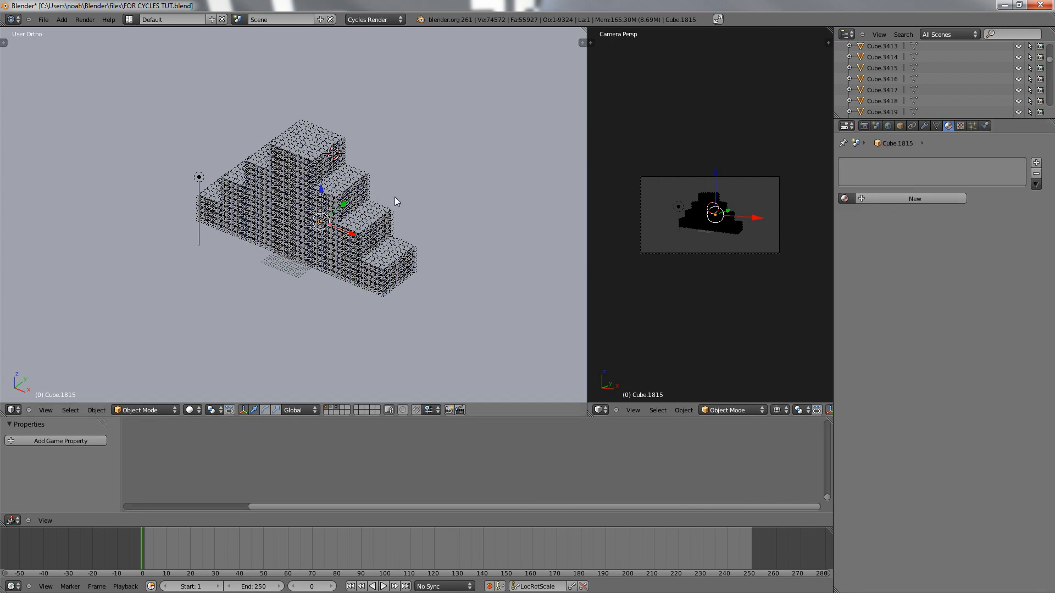
pyautogui.click(875, 198)
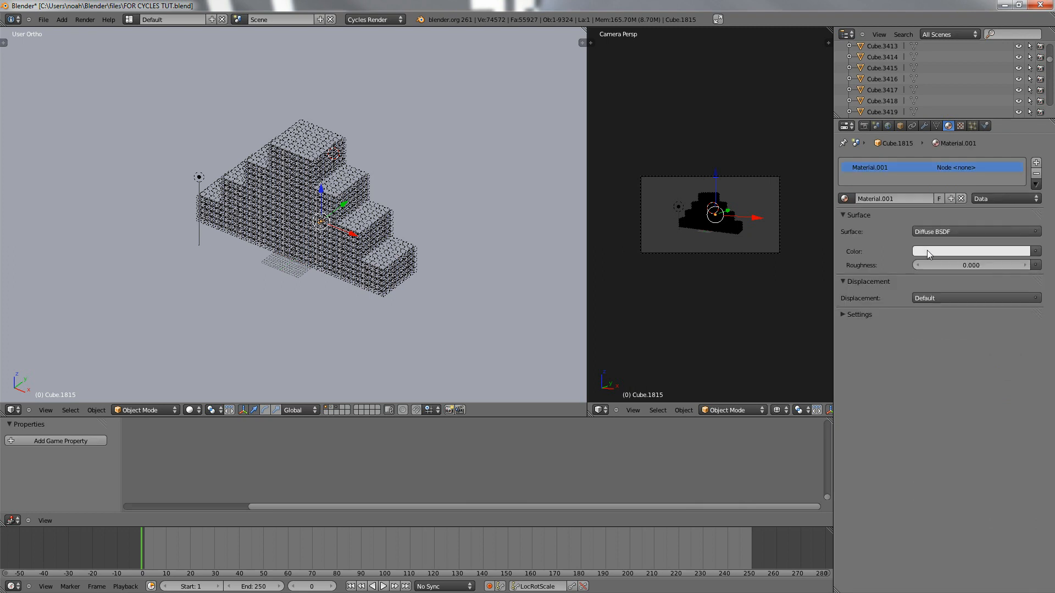
pyautogui.click(966, 251)
# Set the render resolution to 1920 by 1080 pixels
pyautogui.click(888, 126)
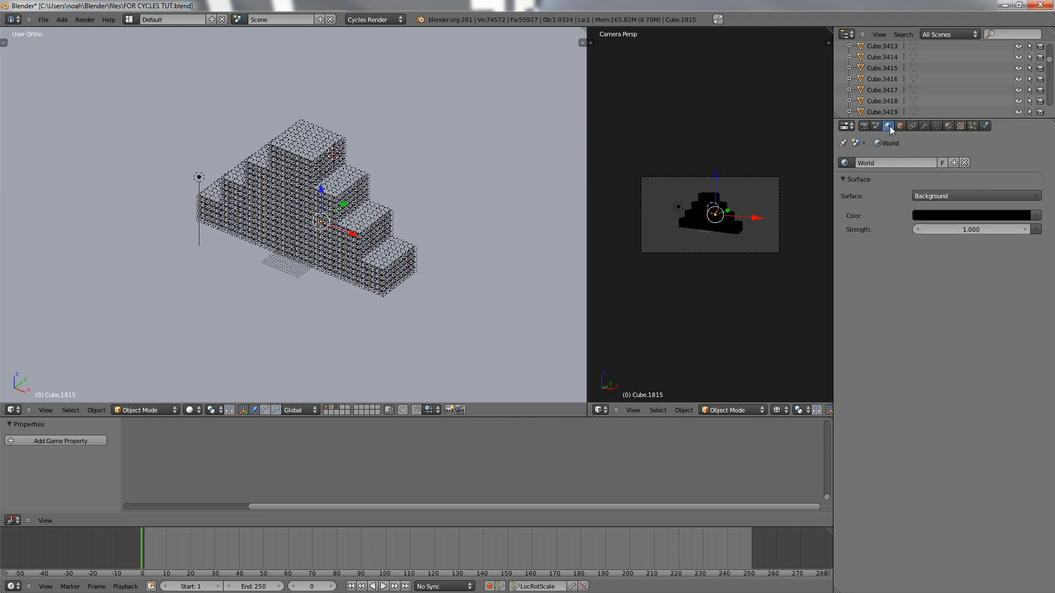
pyautogui.click(876, 126)
pyautogui.click(865, 127)
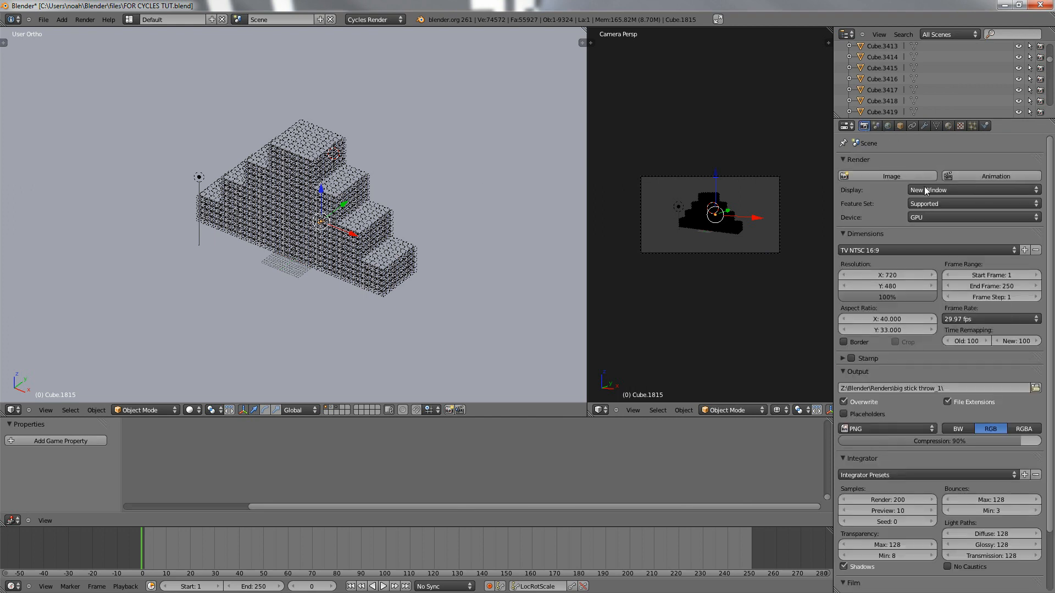
pyautogui.click(884, 276)
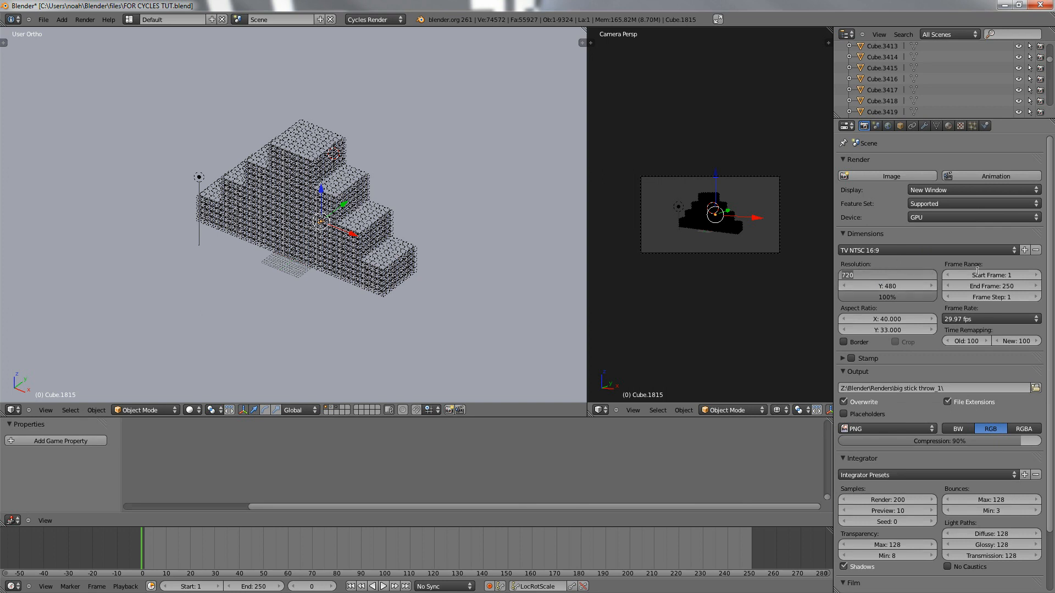
pyautogui.write('1920')
pyautogui.press('Tab')
pyautogui.write('1')
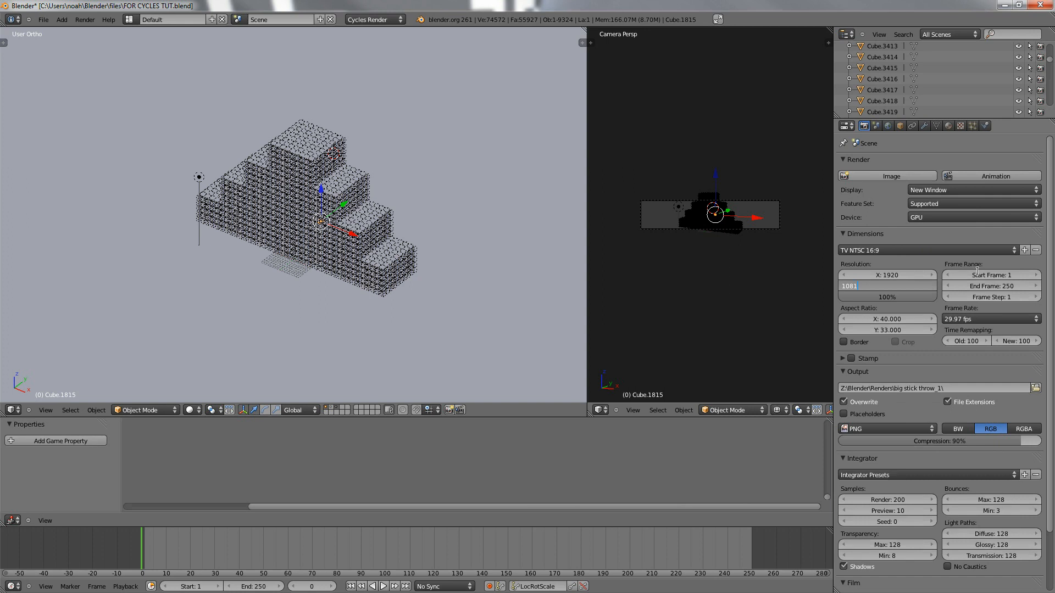
pyautogui.write('080')
pyautogui.press('Return')
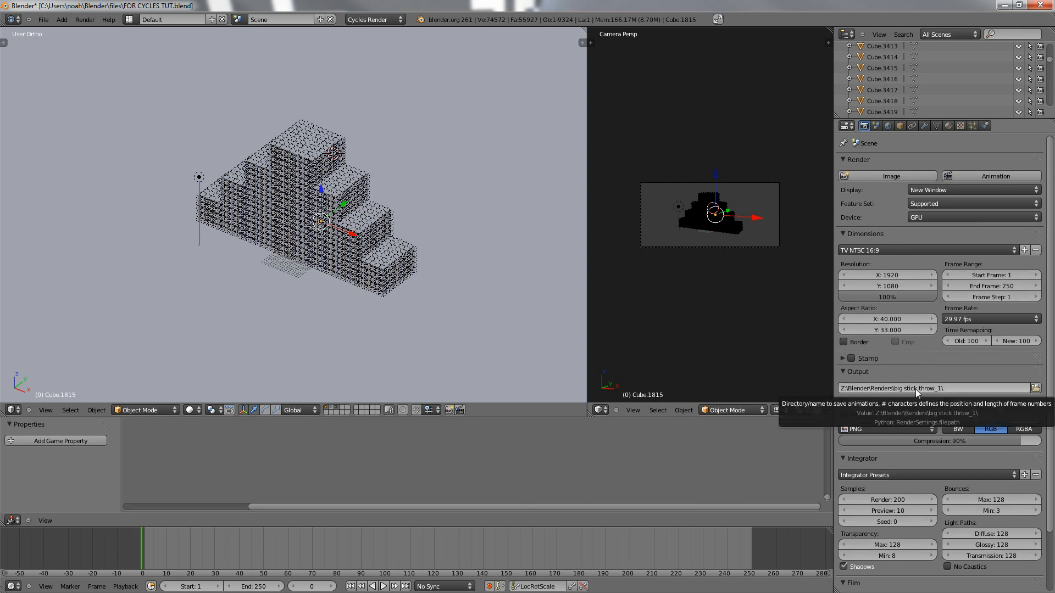
# Set the Cycles integrator's render samples to 10
pyautogui.scroll(-3, 947, 378)
pyautogui.scroll(1, 947, 378)
pyautogui.scroll(-1, 922, 352)
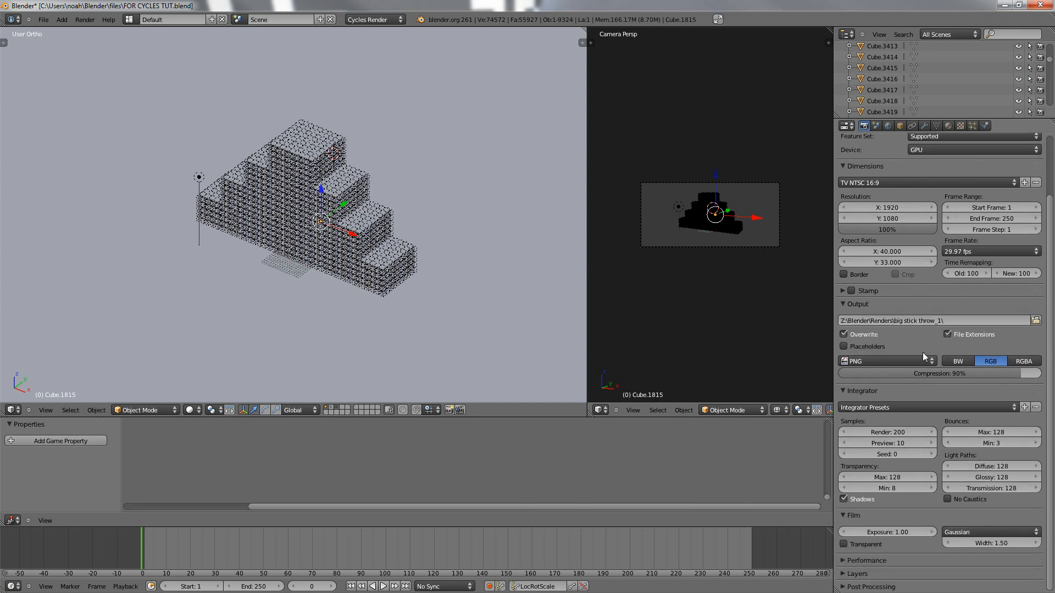
pyautogui.click(885, 433)
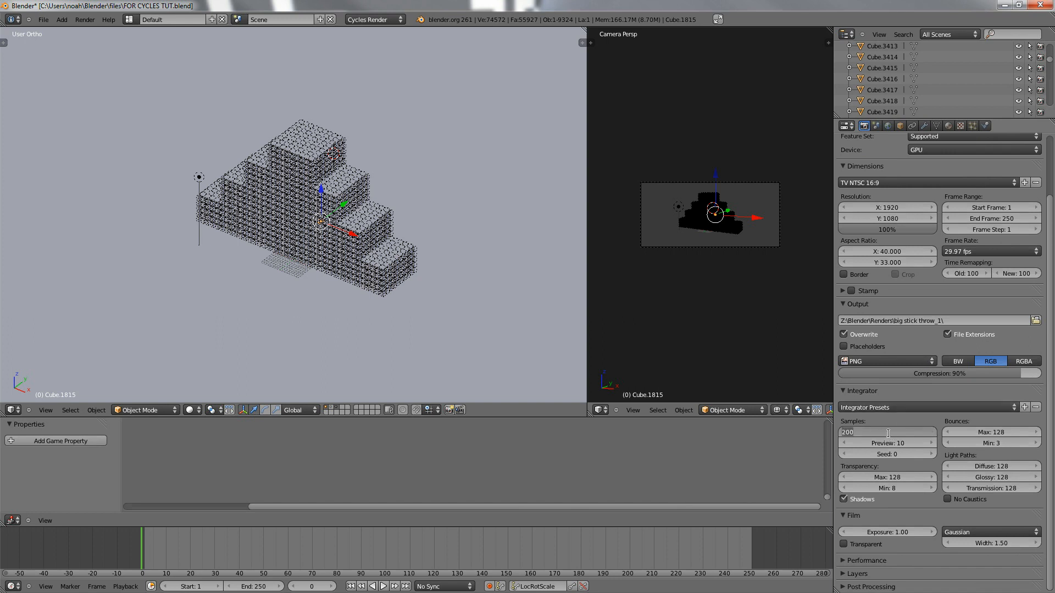
pyautogui.write('10')
pyautogui.press('Return')
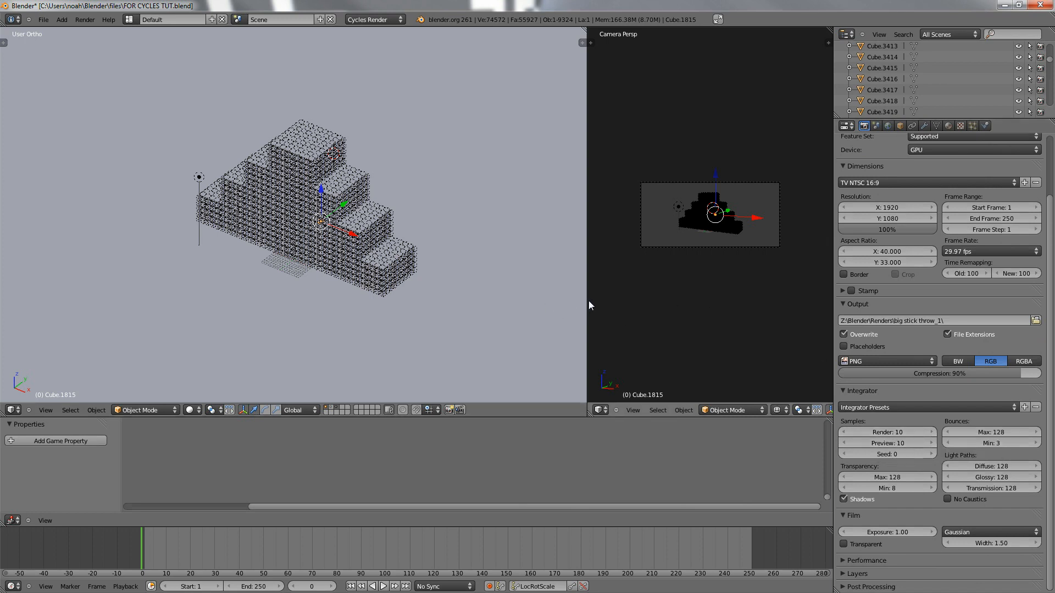
# Widen the camera viewport and switch its shading to Rendered to preview the pyramid
pyautogui.moveTo(586, 302); pyautogui.dragTo(456, 316)
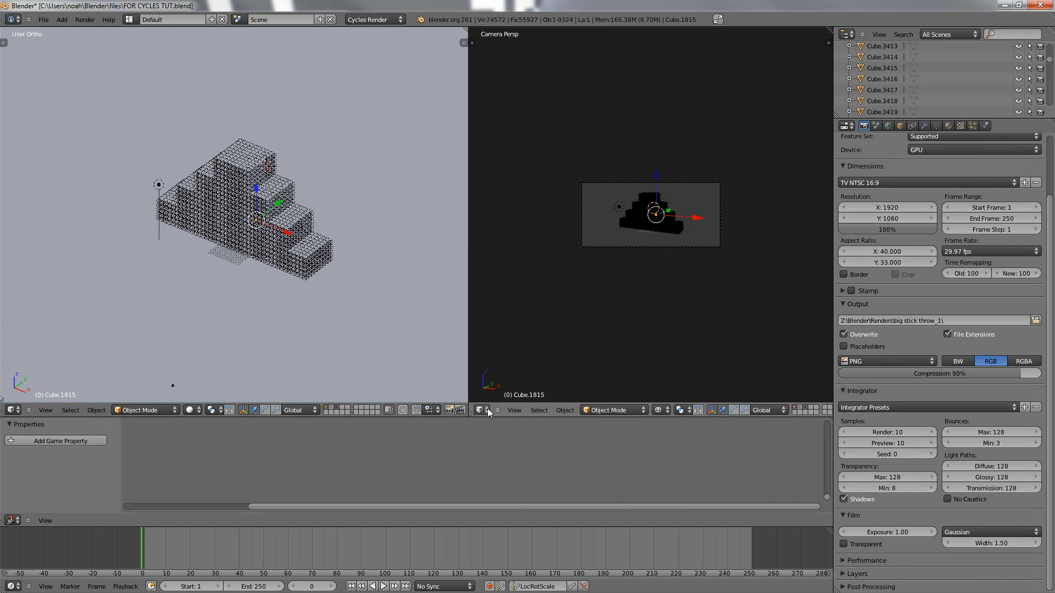
pyautogui.click(659, 409)
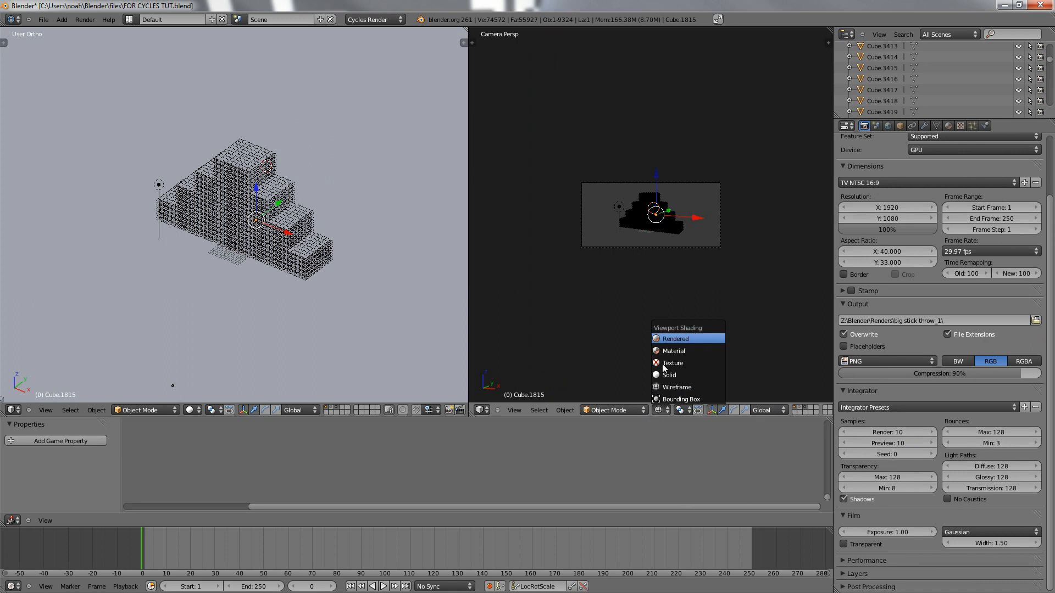
pyautogui.click(682, 338)
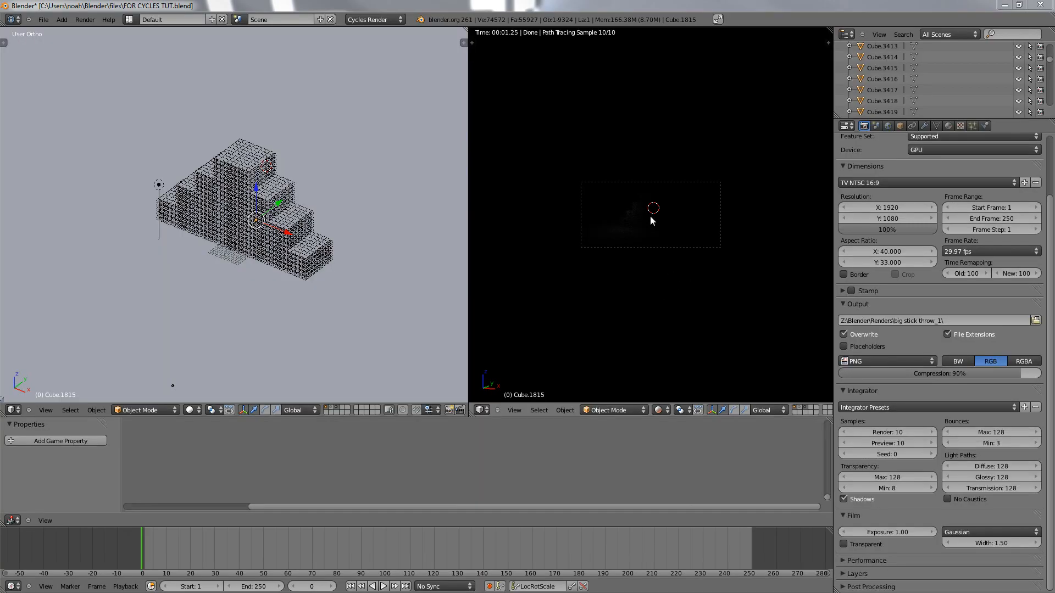
pyautogui.scroll(6, 651, 218)
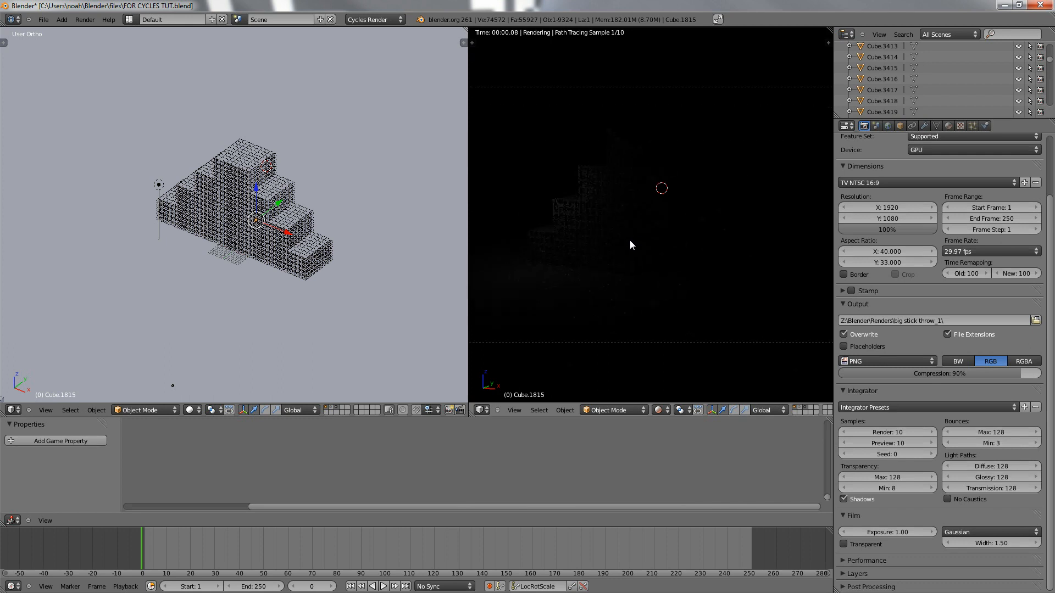
pyautogui.scroll(-5, 628, 263)
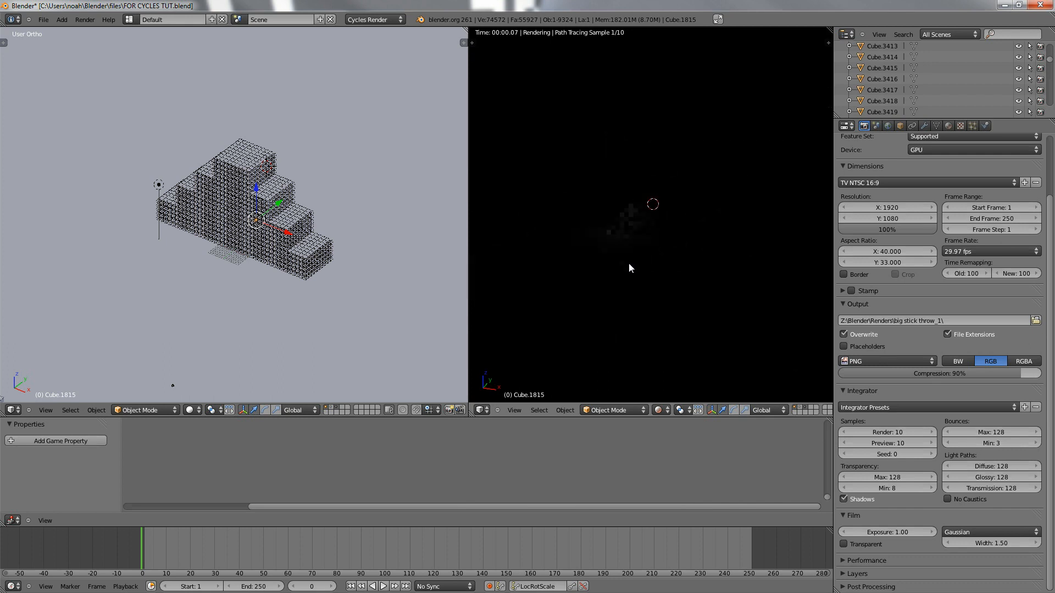
# Enable shader nodes on the point lamp beside the pyramid and set its emission strength to 50000
pyautogui.rightClick(157, 187)
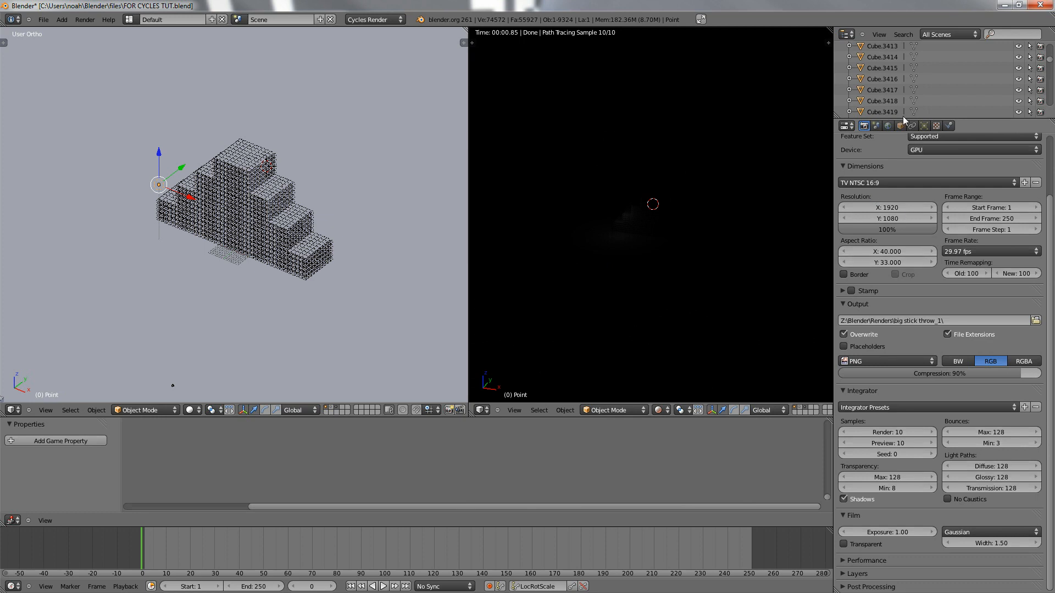
pyautogui.click(924, 126)
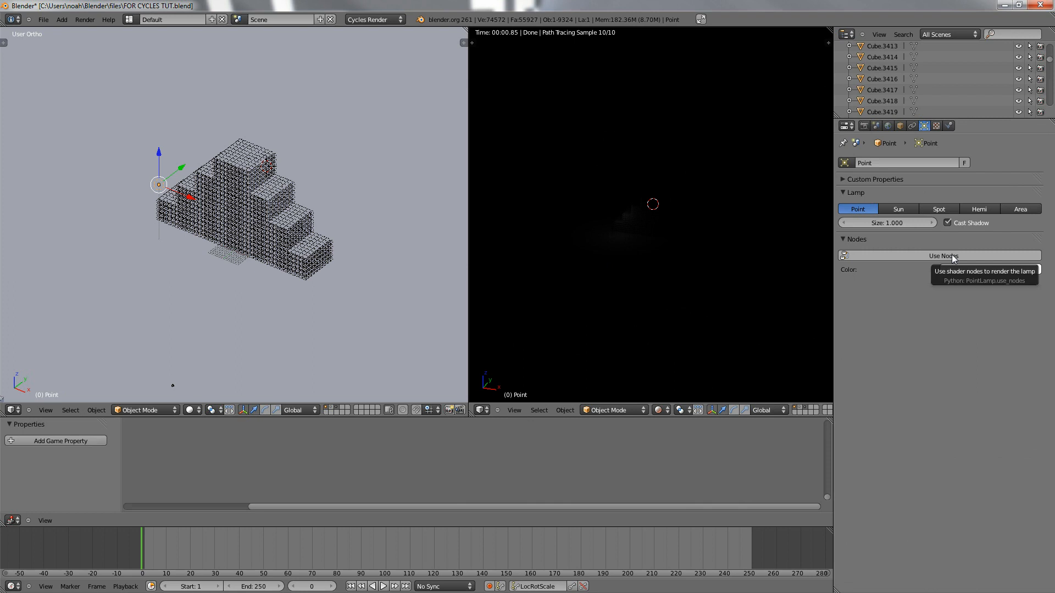
pyautogui.click(899, 254)
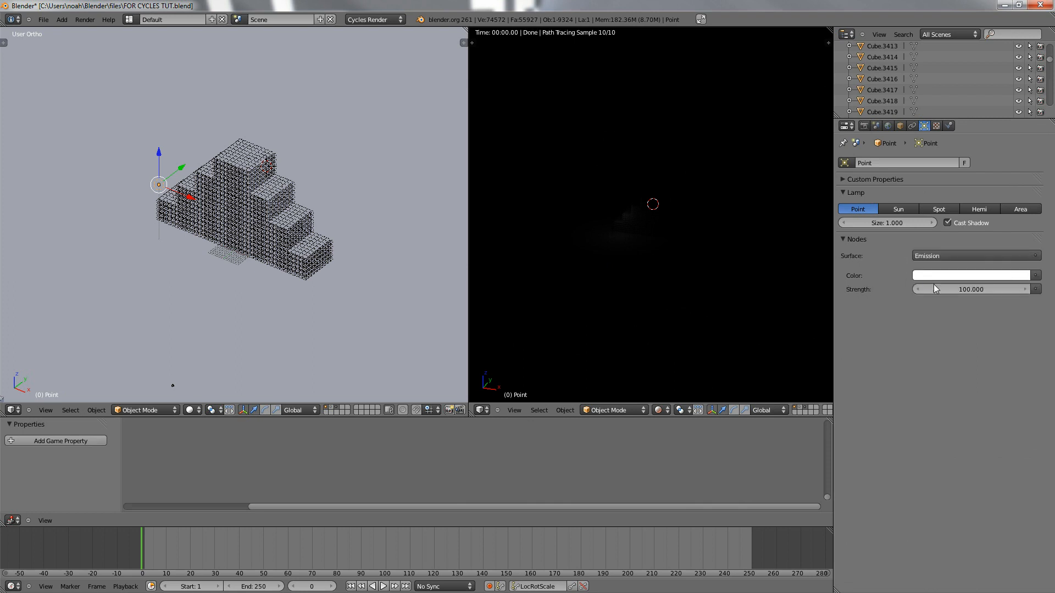
pyautogui.click(962, 292)
pyautogui.write('50')
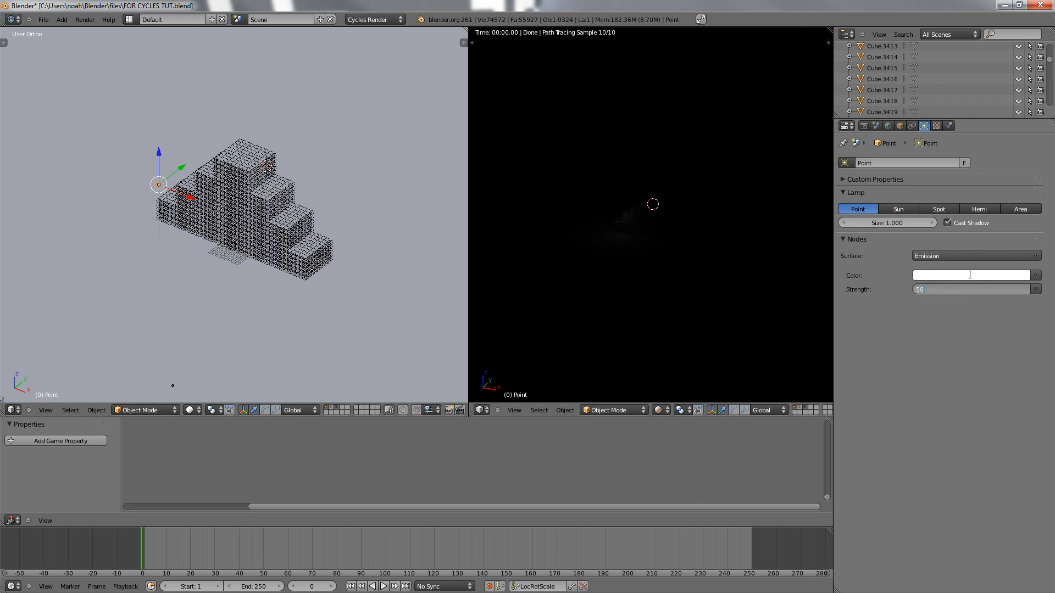
pyautogui.write('000')
pyautogui.press('Return')
pyautogui.scroll(5, 608, 289)
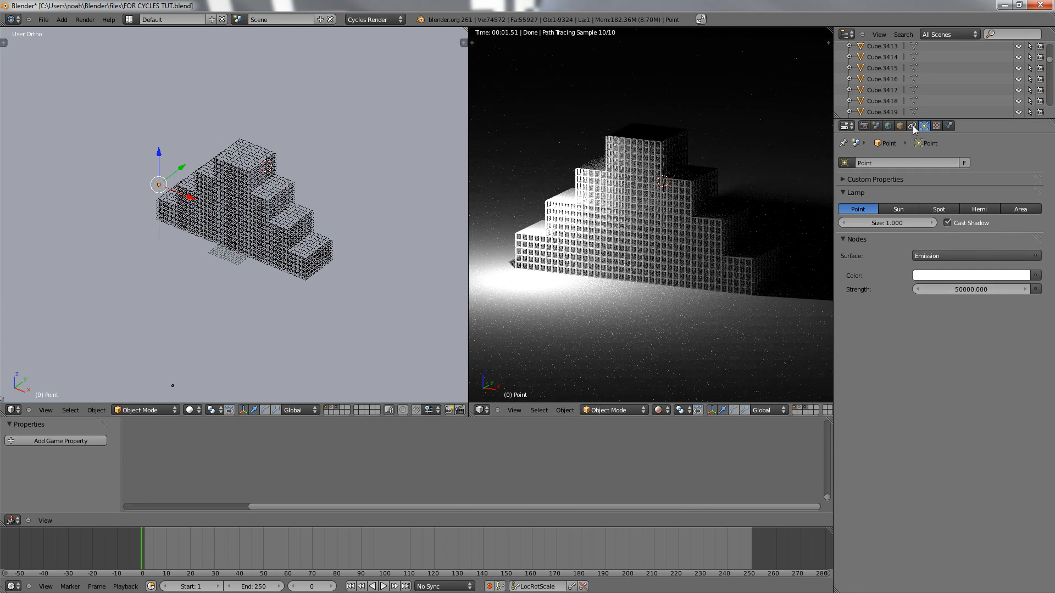
# Set the integrator's preview samples to 1 and inspect the rendered pyramid from a different angle and distance
pyautogui.click(877, 126)
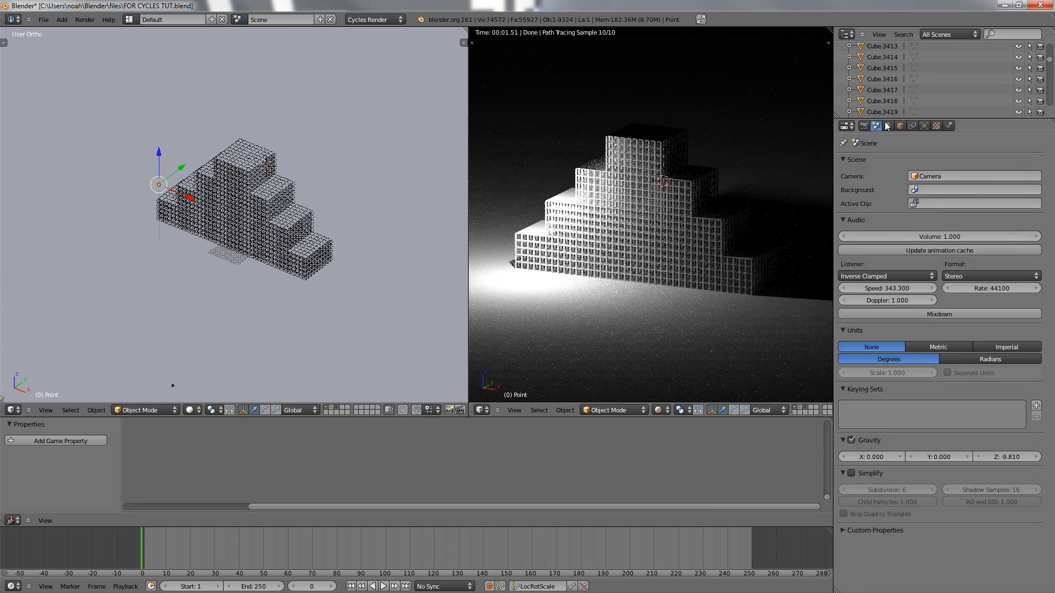
pyautogui.click(864, 126)
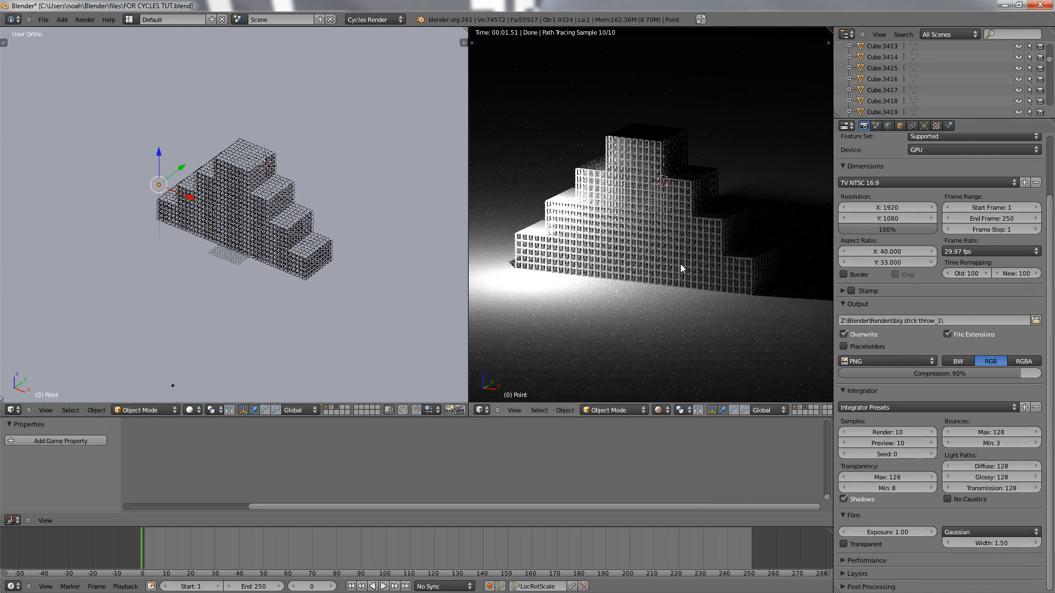
pyautogui.scroll(-2, 680, 262)
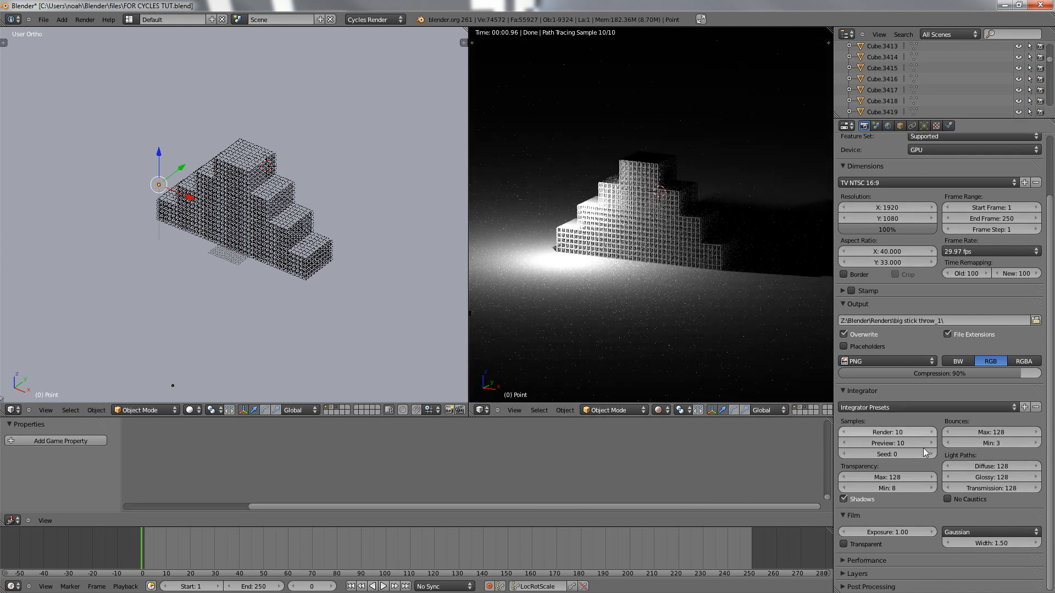
pyautogui.click(892, 442)
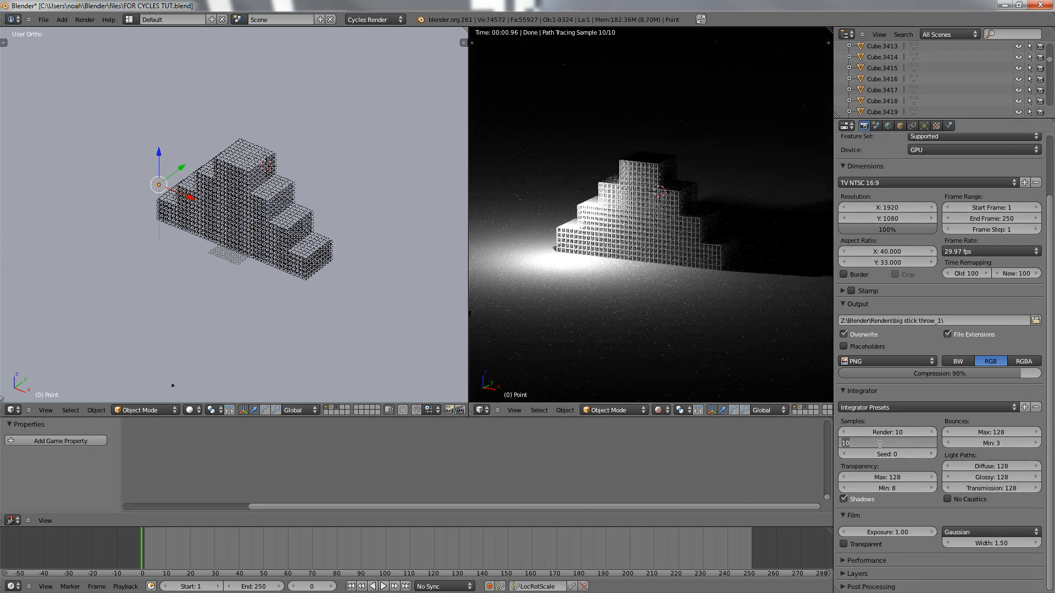
pyautogui.write('1')
pyautogui.press('Return')
pyautogui.scroll(4, 717, 317)
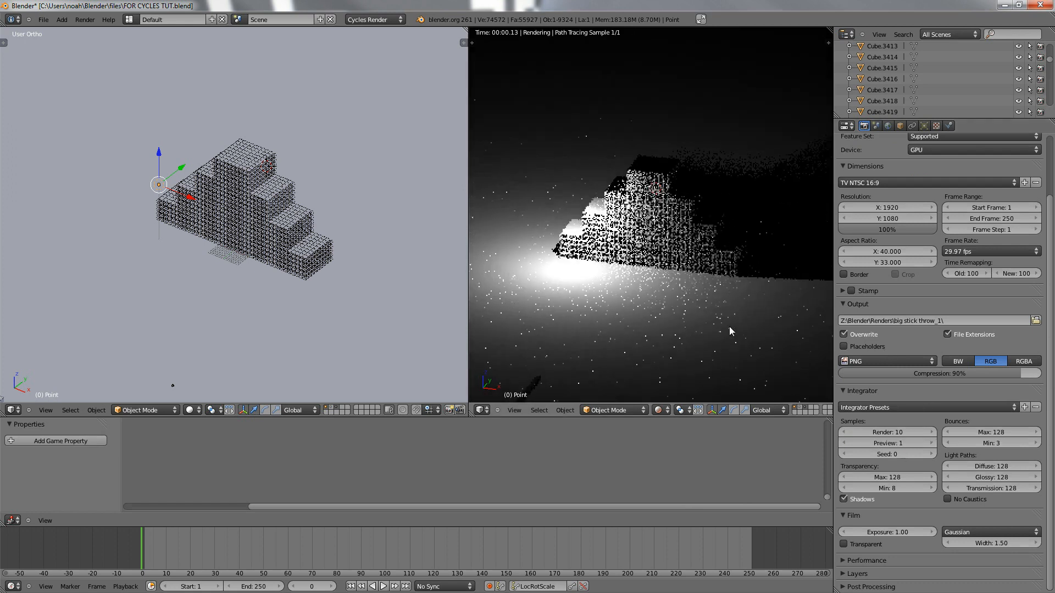
pyautogui.scroll(-5, 733, 319)
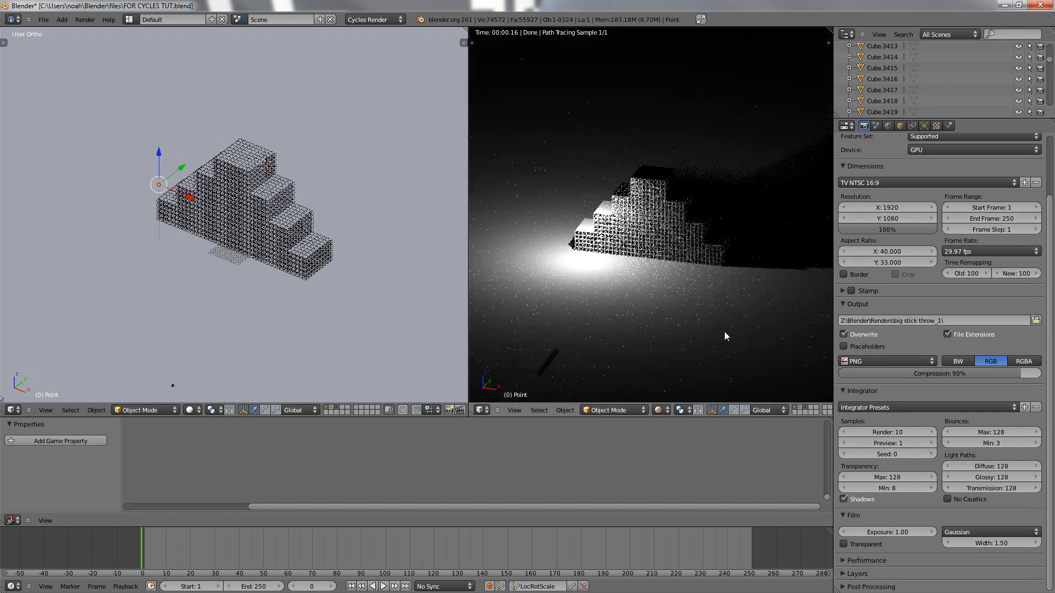
pyautogui.moveTo(729, 330); pyautogui.dragTo(707, 325, button='middle')
pyautogui.scroll(5, 713, 315)
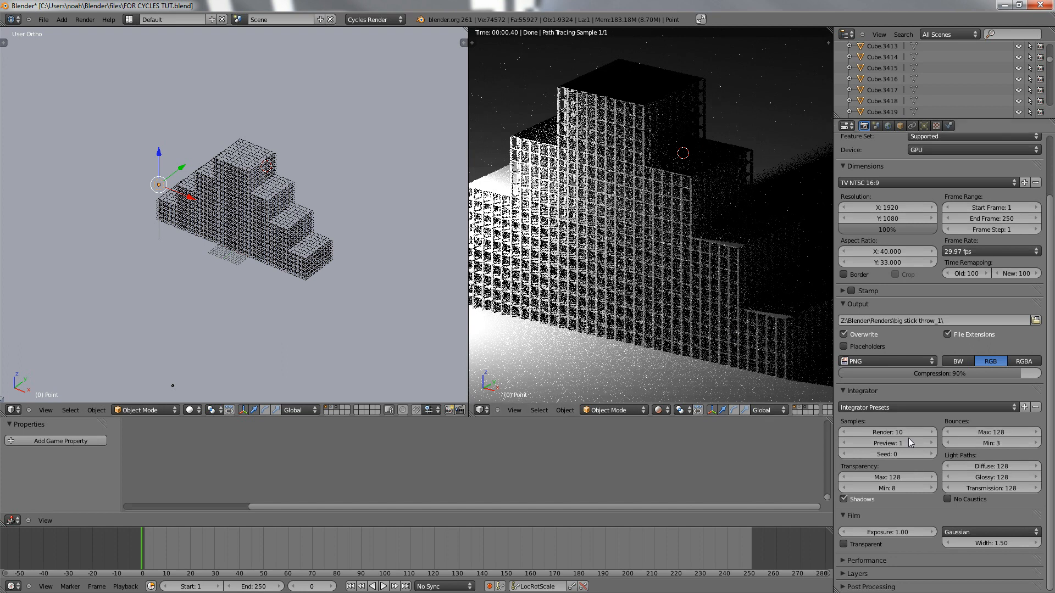
# Raise the preview samples to 2 and check the whole pyramid in the rendered view
pyautogui.click(886, 443)
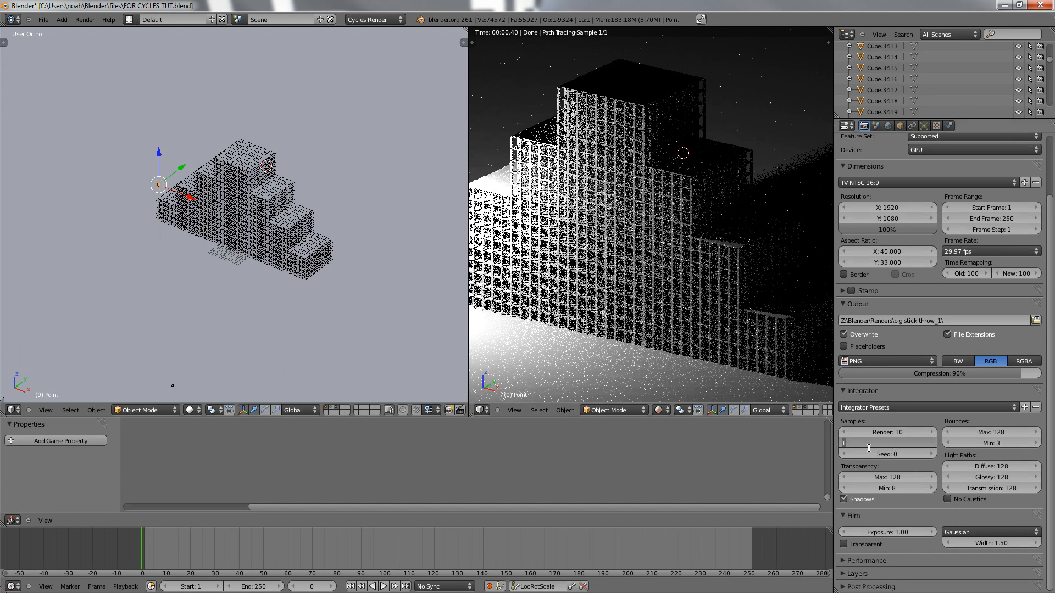
pyautogui.press('Return')
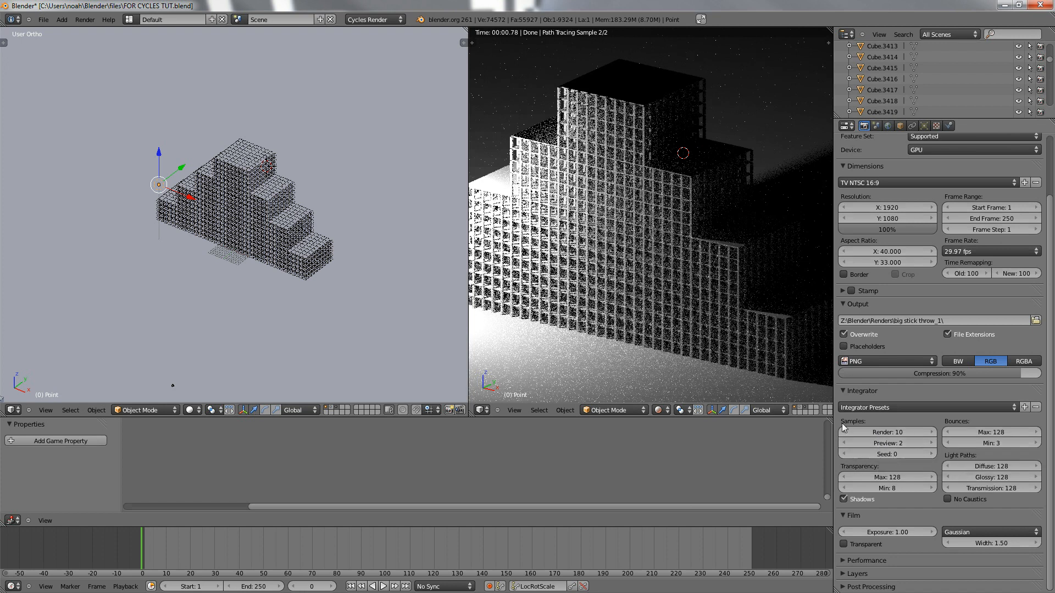
pyautogui.scroll(-5, 630, 261)
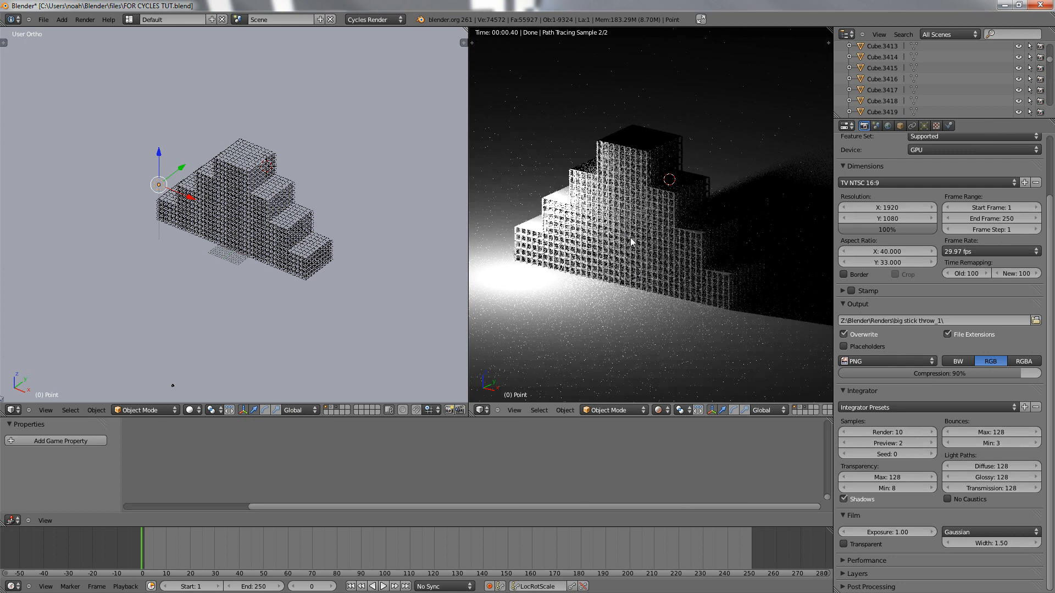
# Set the preview samples to 3
pyautogui.click(900, 442)
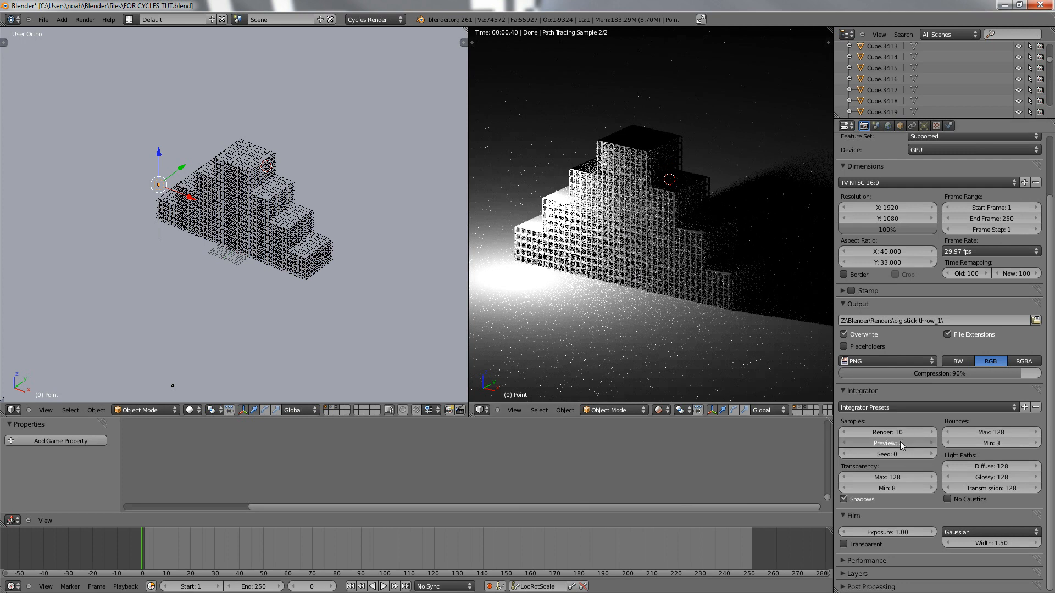
pyautogui.write('3')
pyautogui.press('Return')
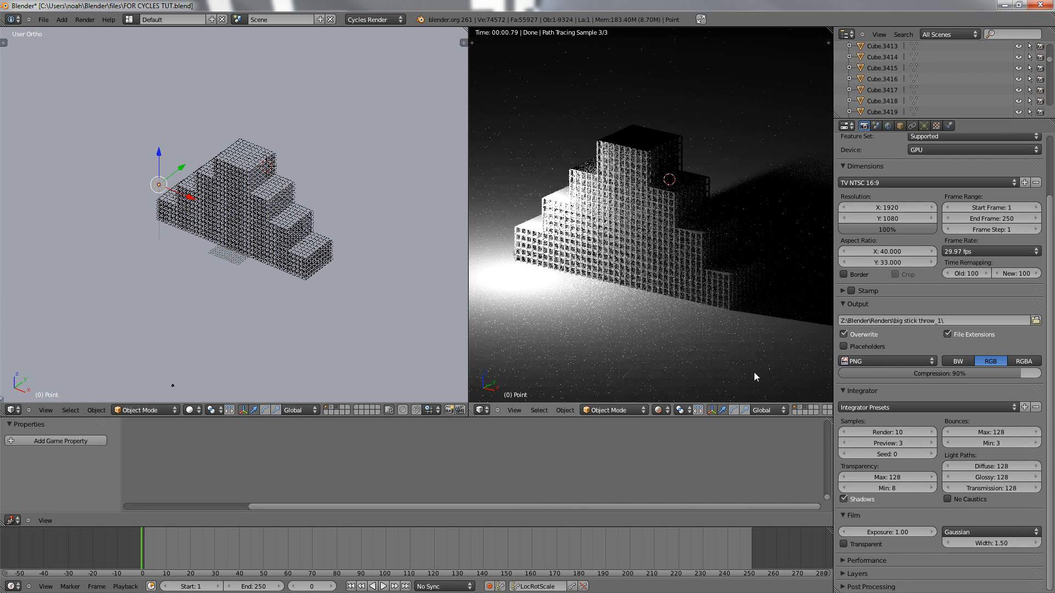
# Set the preview samples to 200 and view the rendered pyramid from a slightly different angle
pyautogui.click(886, 441)
pyautogui.write('200')
pyautogui.press('Return')
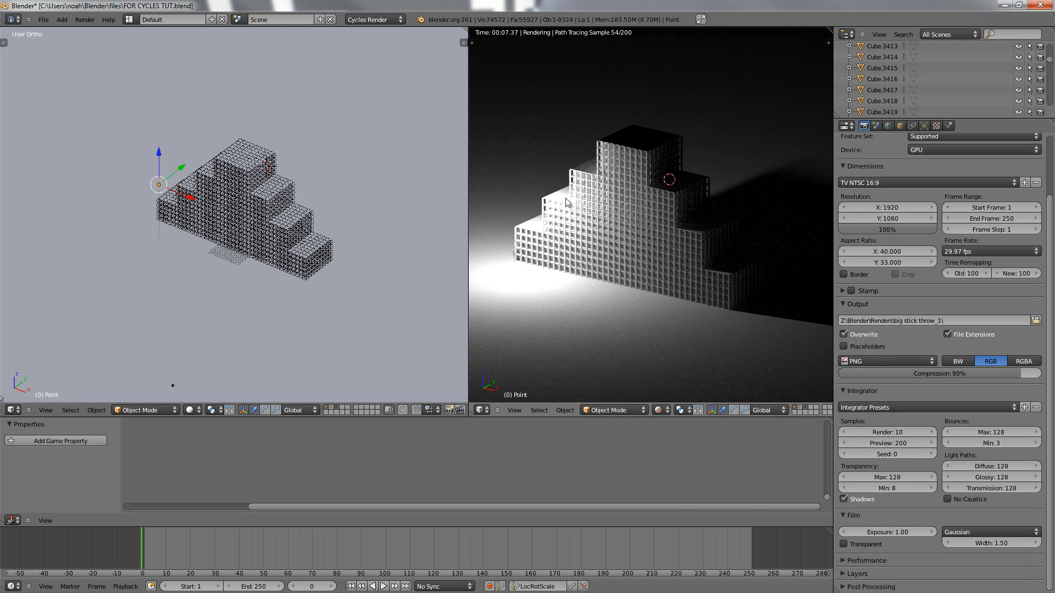
pyautogui.moveTo(592, 241); pyautogui.dragTo(604, 254, button='middle')
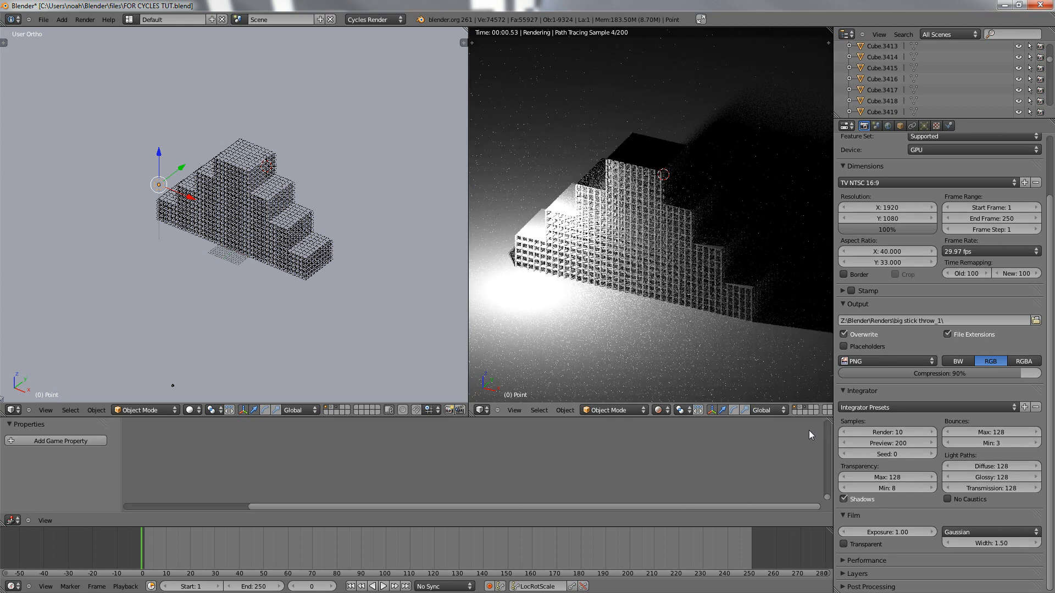
pyautogui.click(884, 432)
pyautogui.press('Return')
pyautogui.click(889, 443)
pyautogui.write('10')
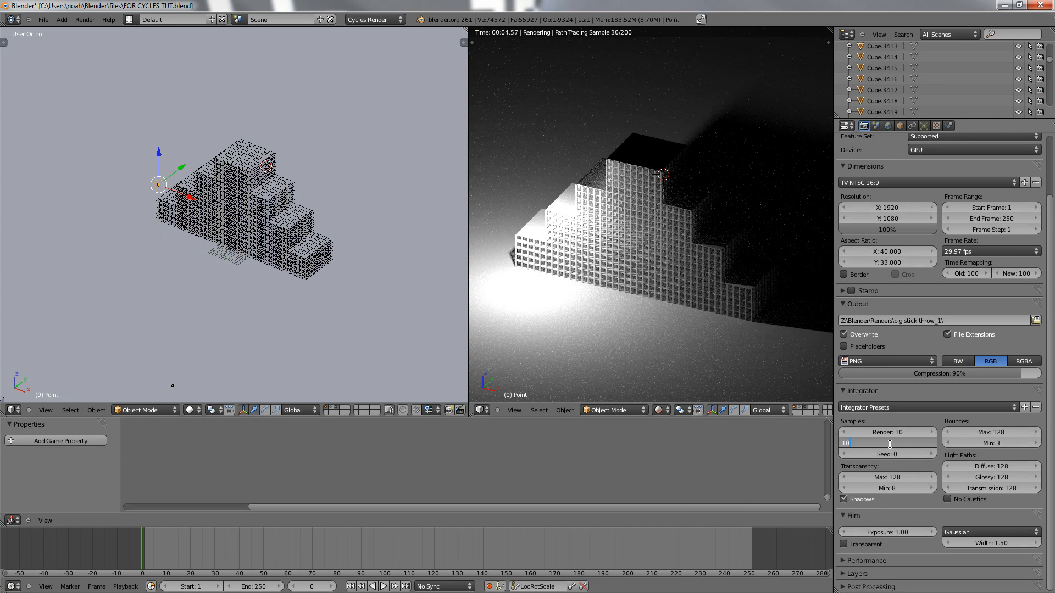
pyautogui.press('Escape')
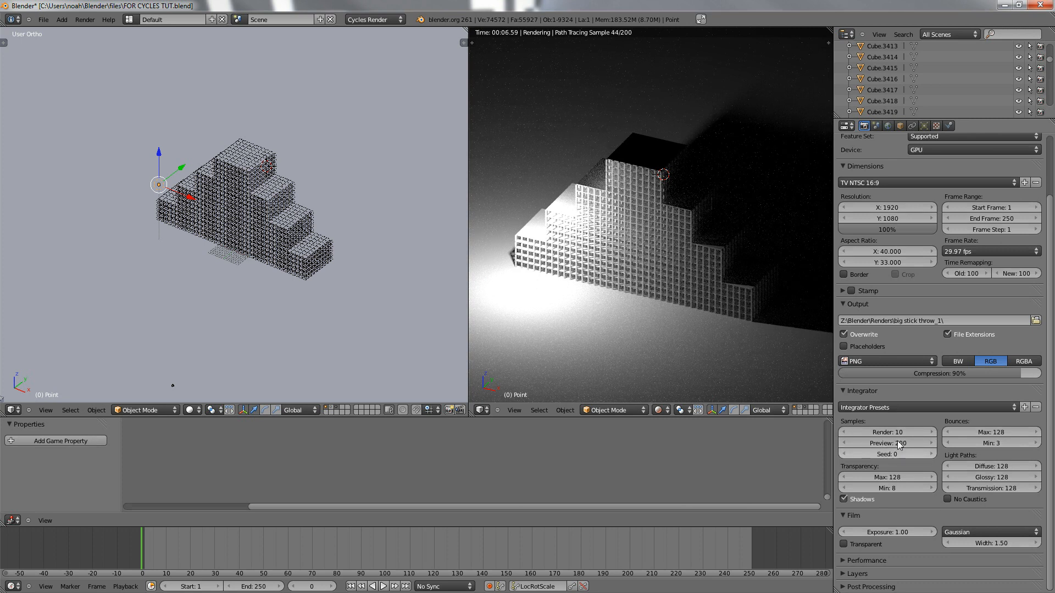
# Set the integrator's preview samples to 10 and inspect the rendered pyramid up close and from farther away
pyautogui.click(915, 439)
pyautogui.write('10')
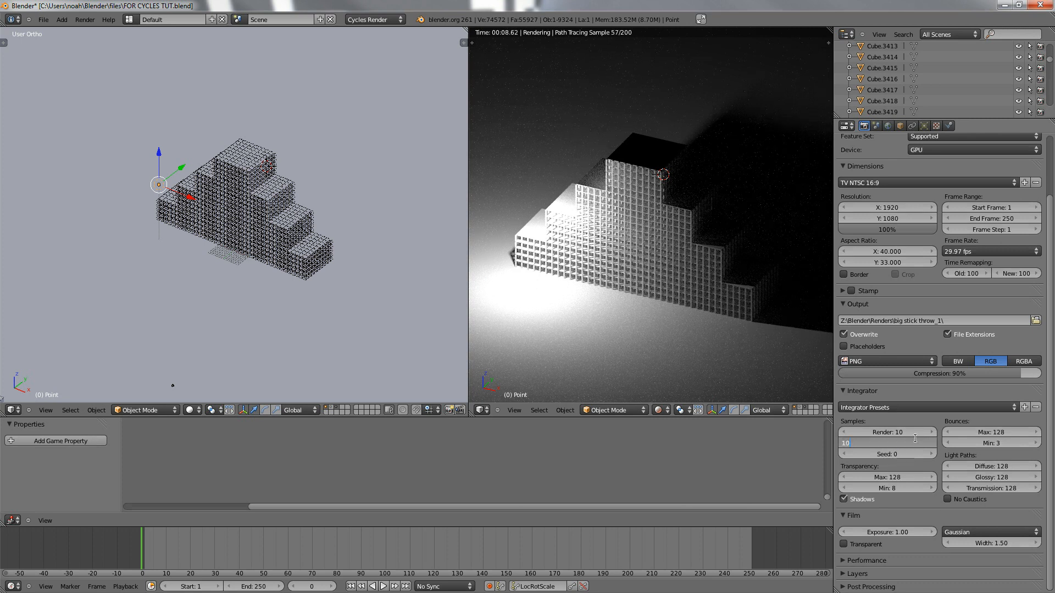
pyautogui.press('Return')
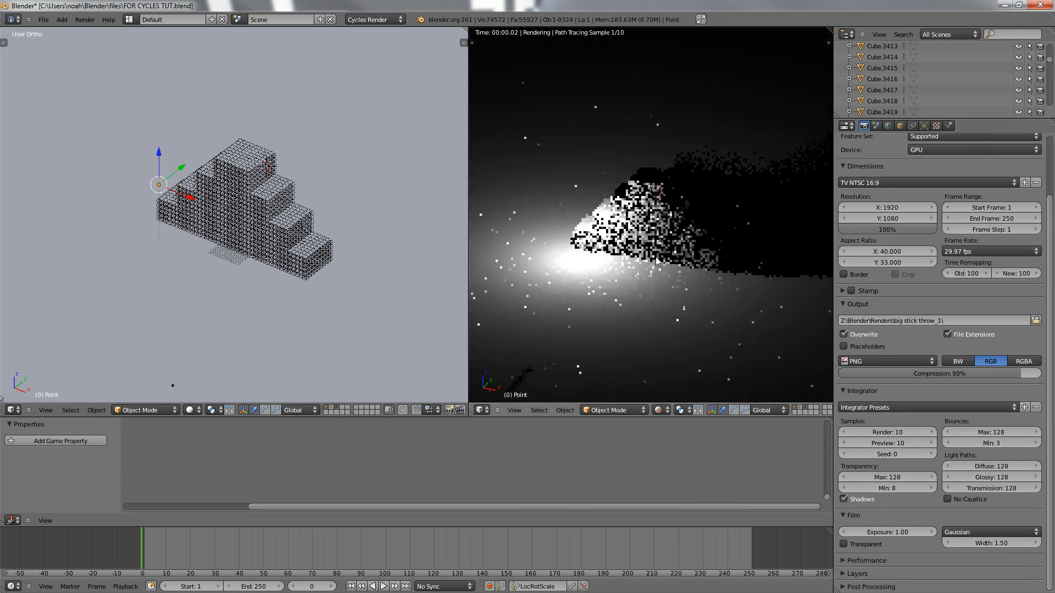
pyautogui.moveTo(638, 254); pyautogui.dragTo(574, 177, button='middle')
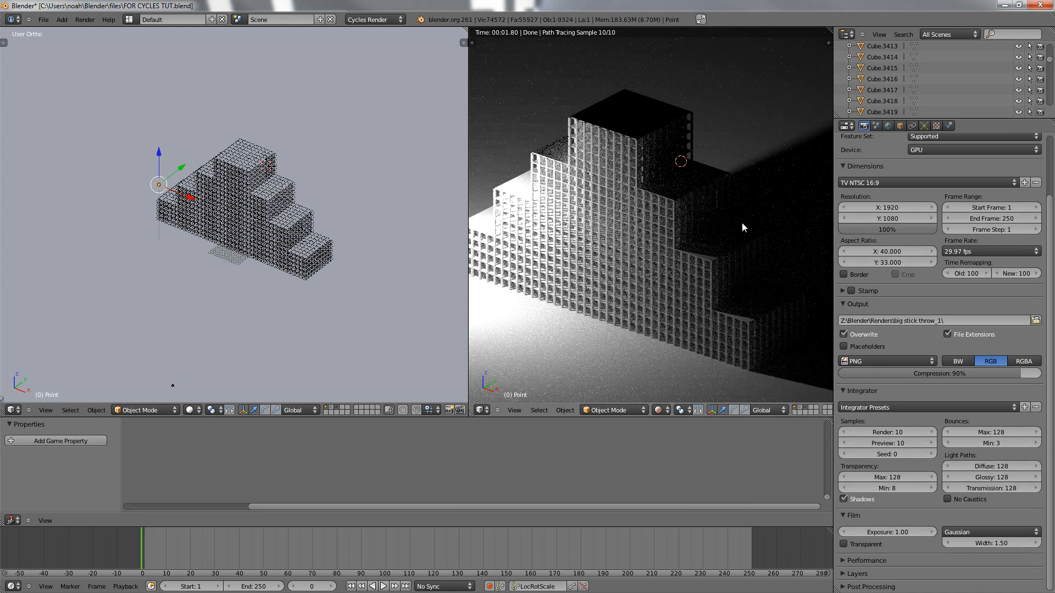
pyautogui.scroll(2, 742, 224)
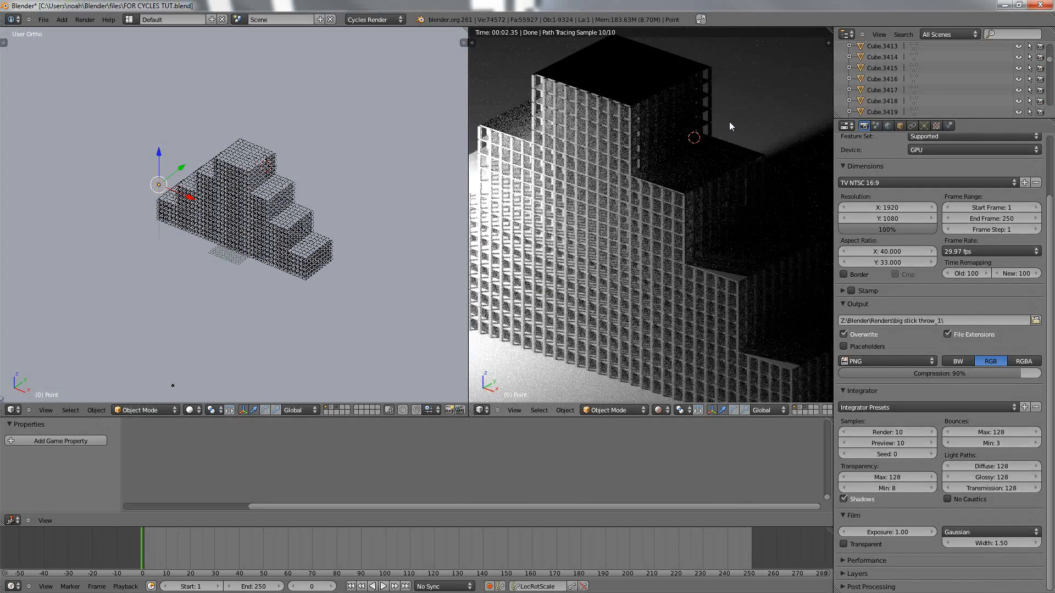
pyautogui.scroll(-2, 727, 130)
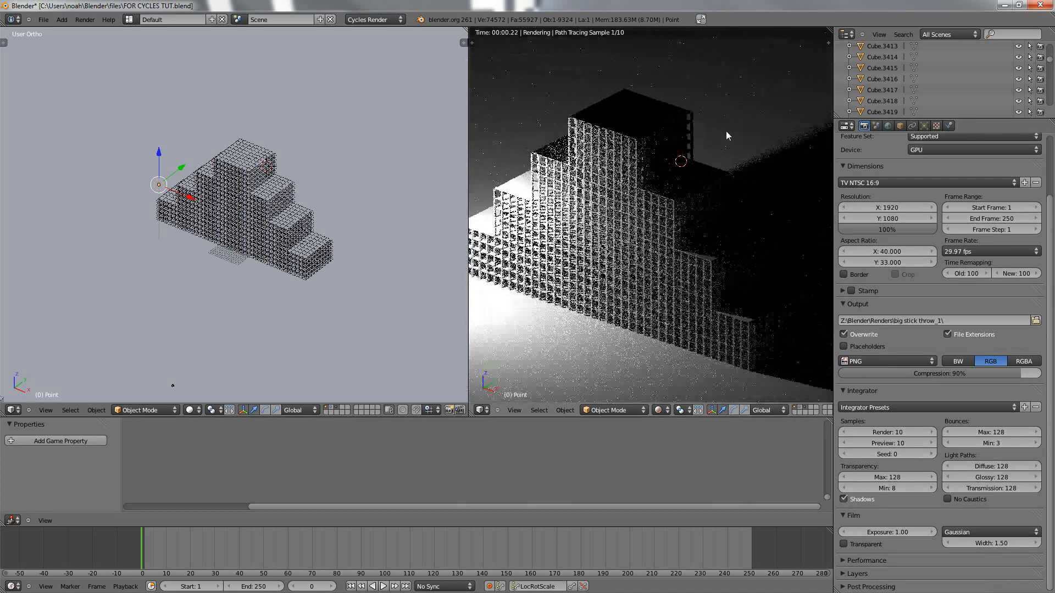
pyautogui.scroll(-1, 726, 131)
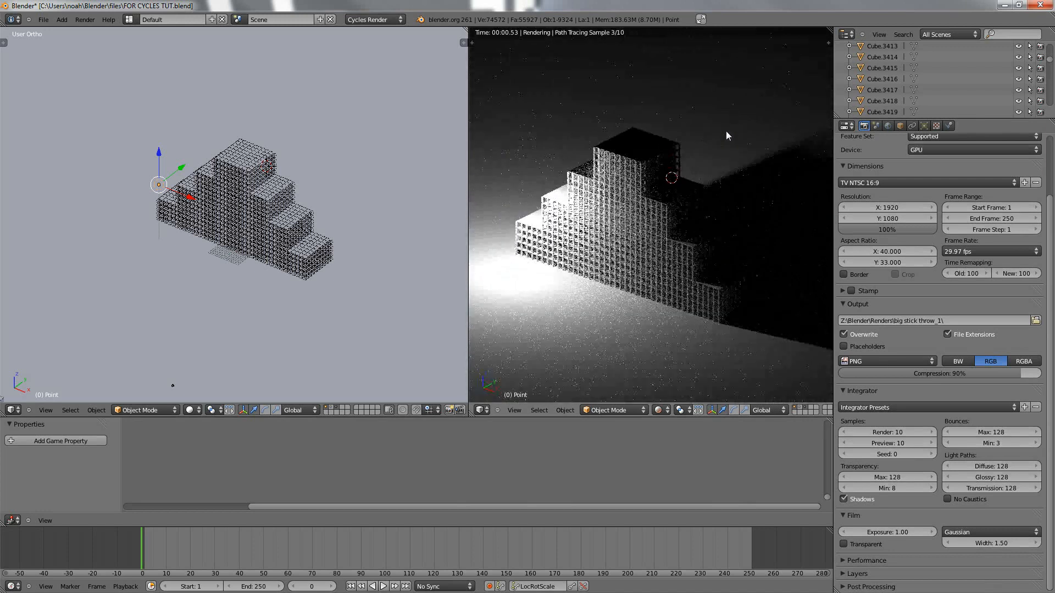
pyautogui.scroll(-1, 726, 131)
pyautogui.scroll(1, 726, 131)
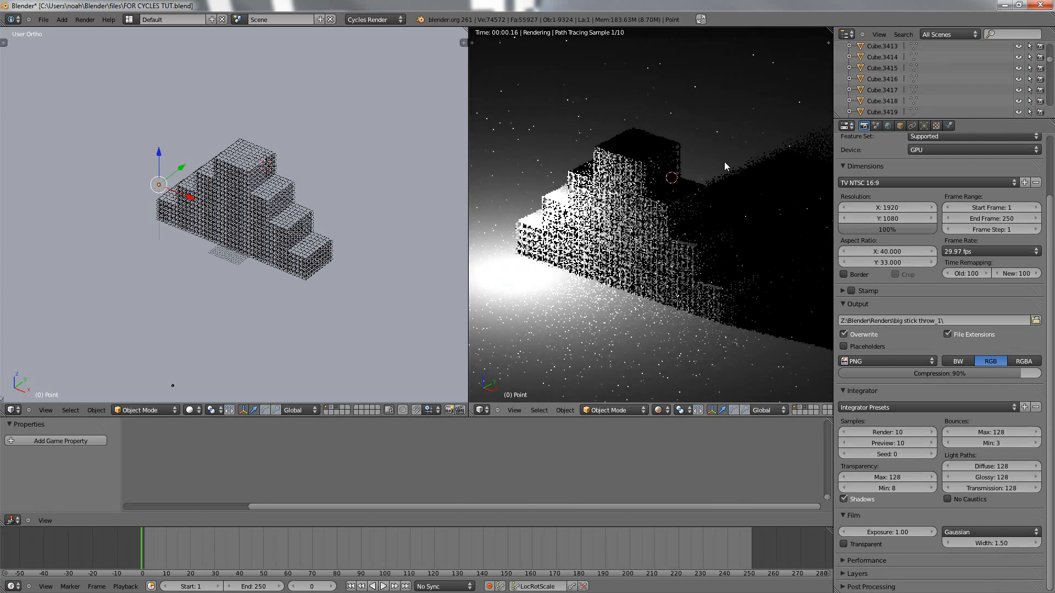
# Set the integrator's render samples to 80 and view the rendered pyramid from a more frontal angle
pyautogui.click(889, 432)
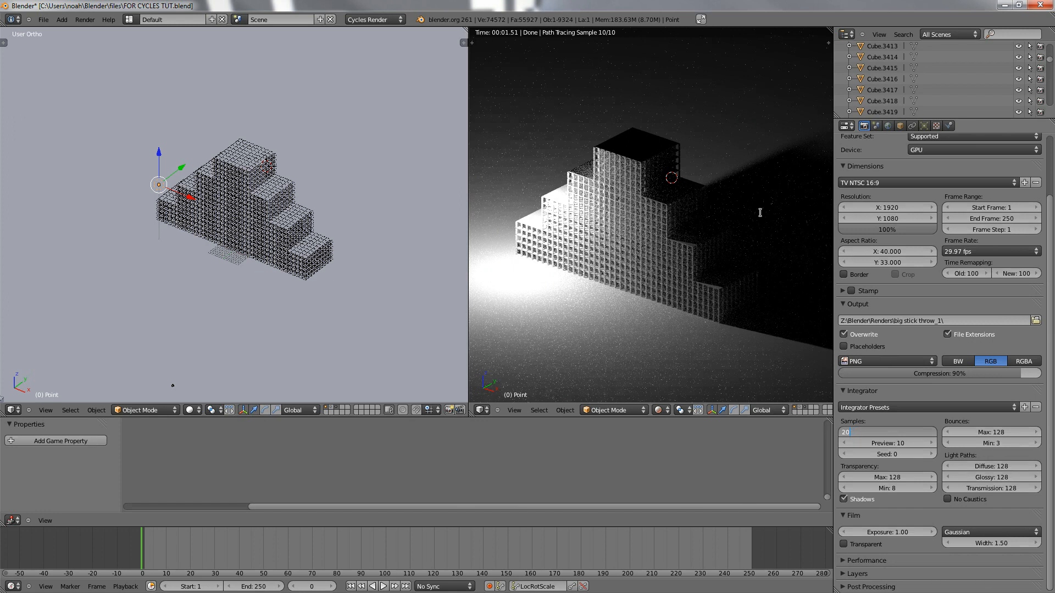
pyautogui.press('Return')
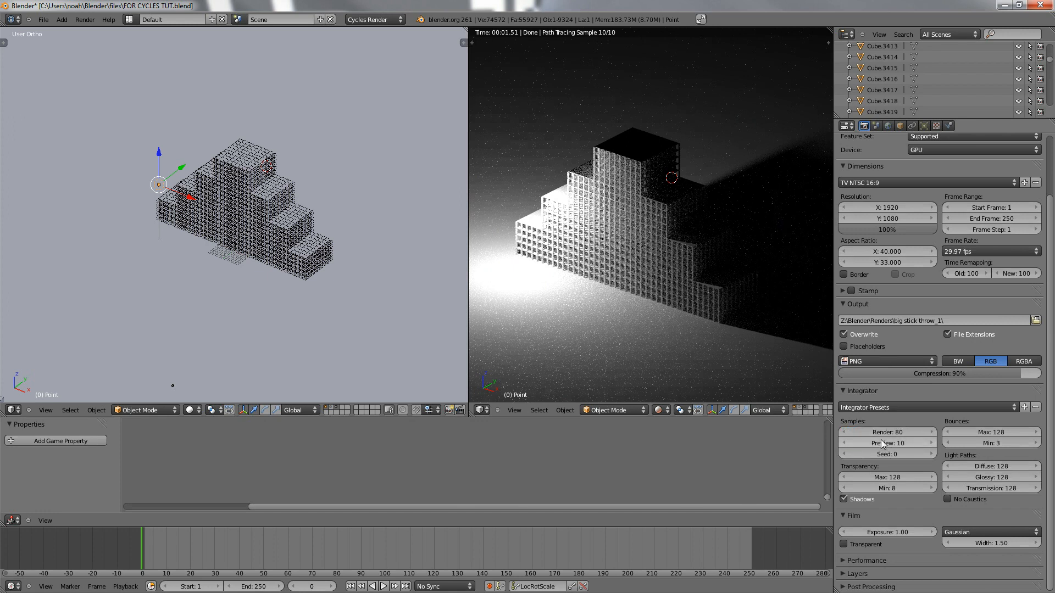
pyautogui.moveTo(663, 216); pyautogui.dragTo(674, 225, button='middle')
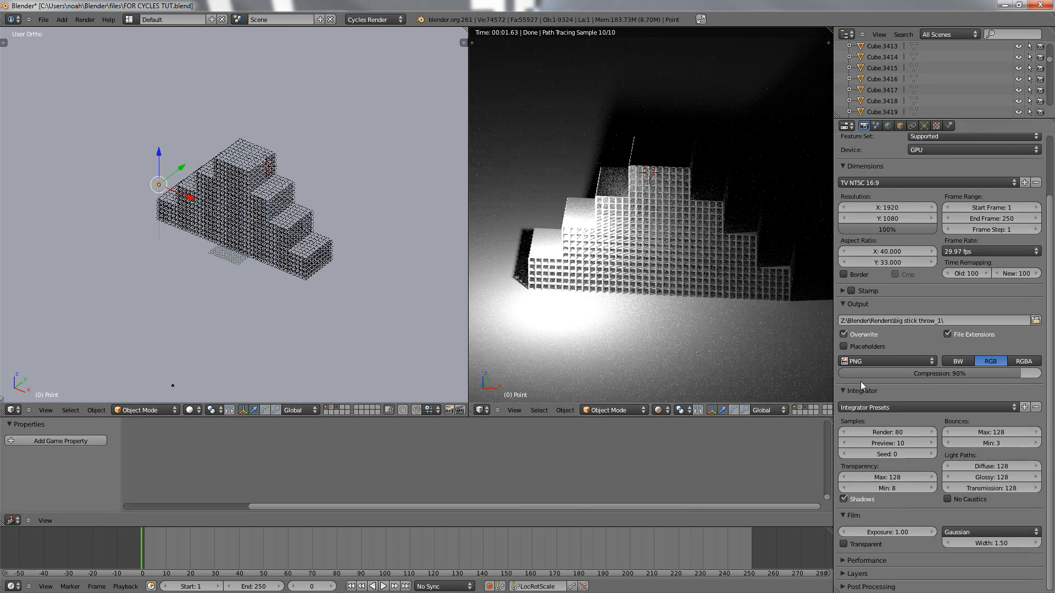
# Apply the Direct Light integrator preset and check the pyramid in the rendered view
pyautogui.click(872, 405)
pyautogui.click(865, 414)
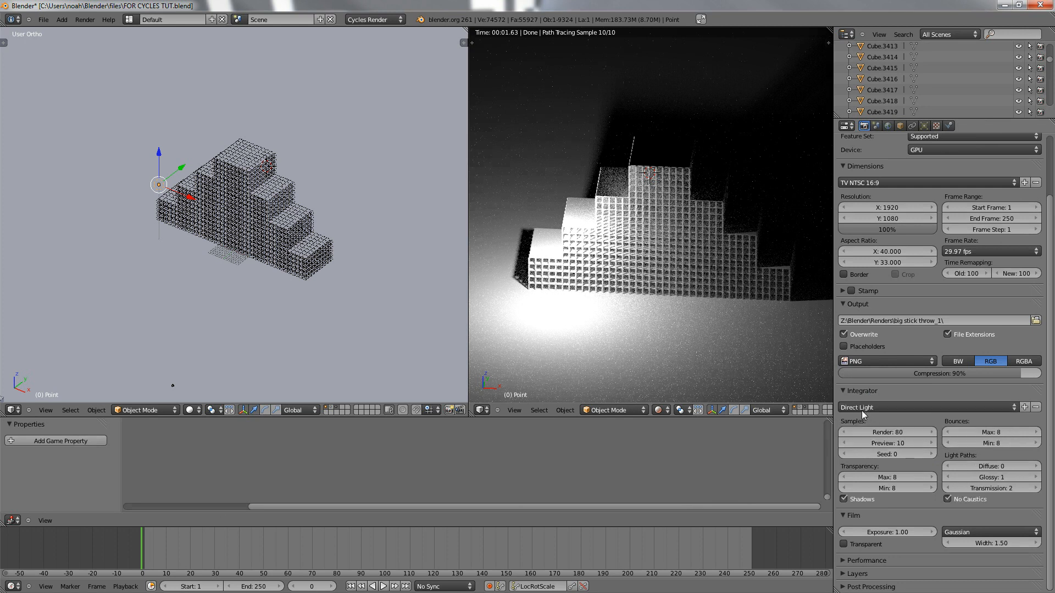
pyautogui.scroll(-5, 654, 286)
pyautogui.scroll(7, 656, 291)
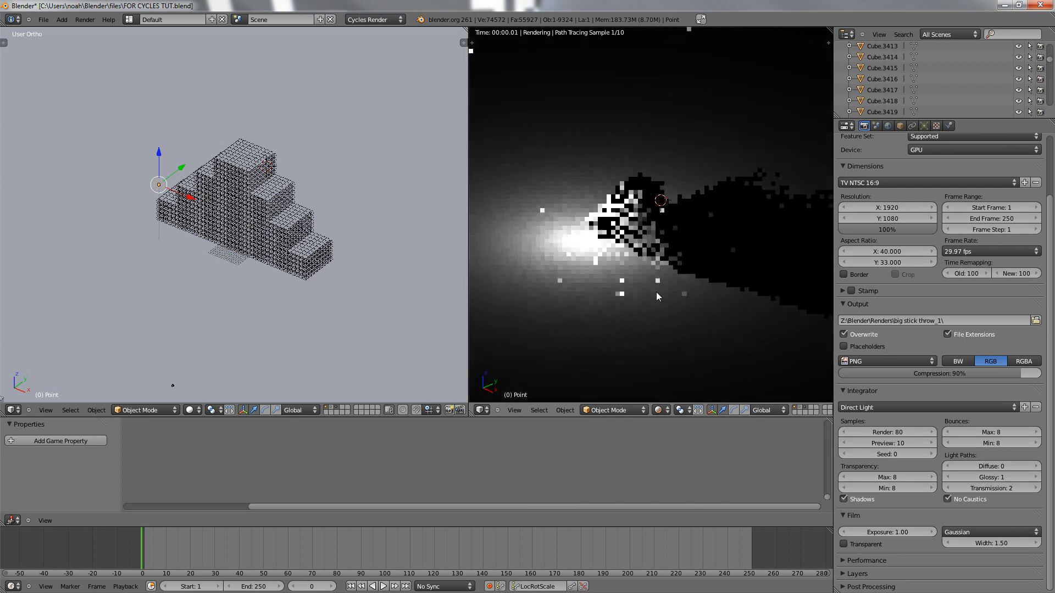
pyautogui.scroll(3, 656, 292)
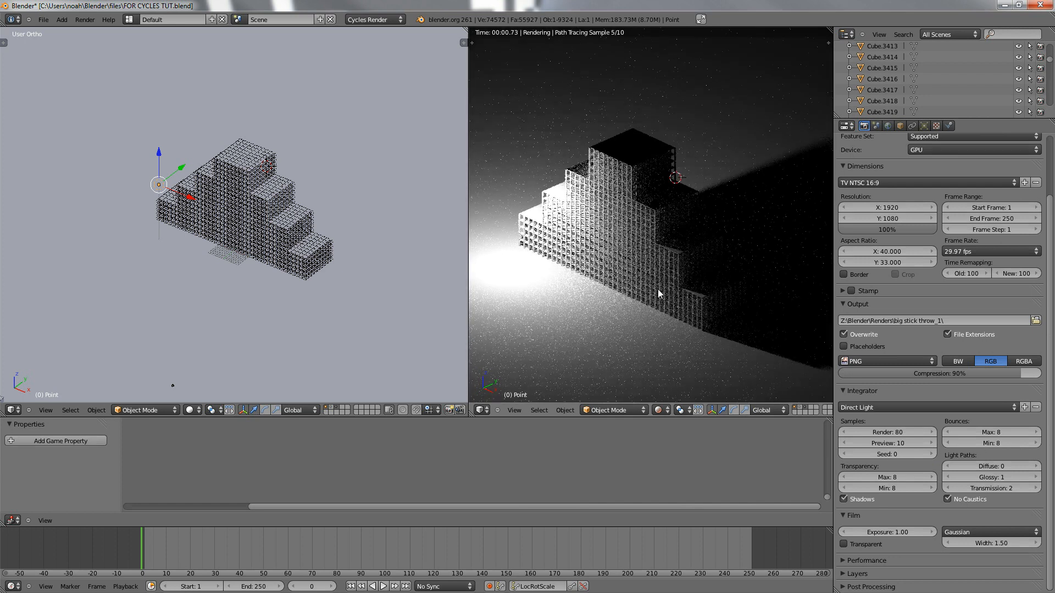
# Apply the Full Global Illumination integrator preset and inspect the rendered pyramid from its lit and shadowed sides
pyautogui.click(899, 406)
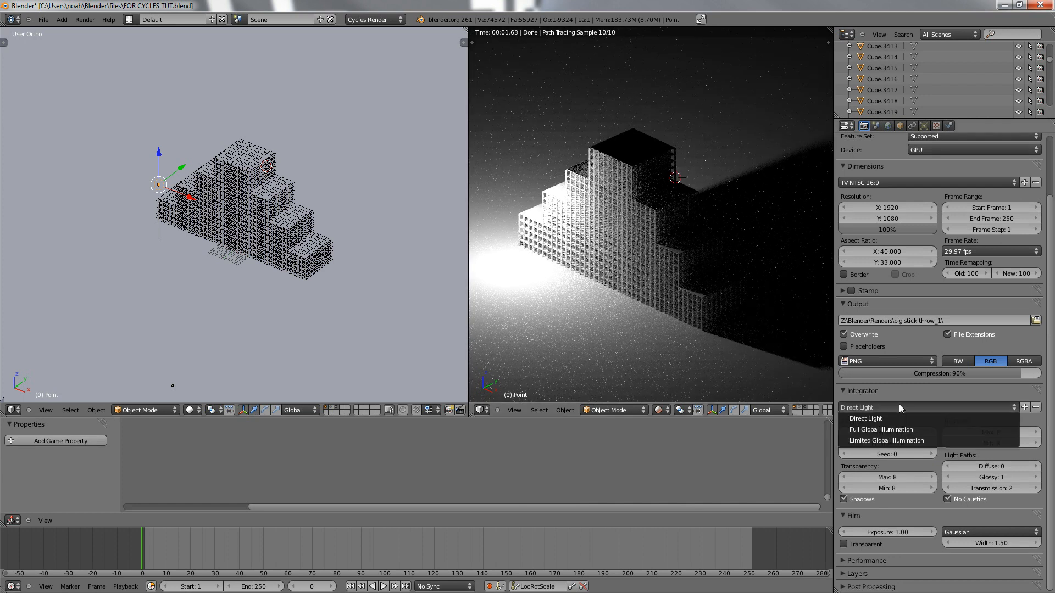
pyautogui.click(913, 430)
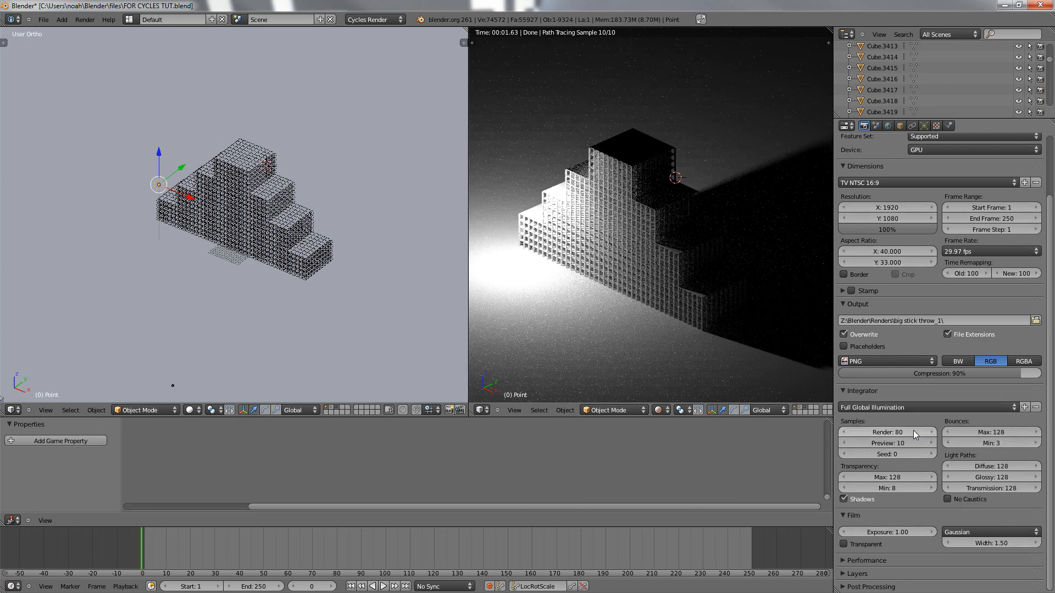
pyautogui.scroll(5, 698, 322)
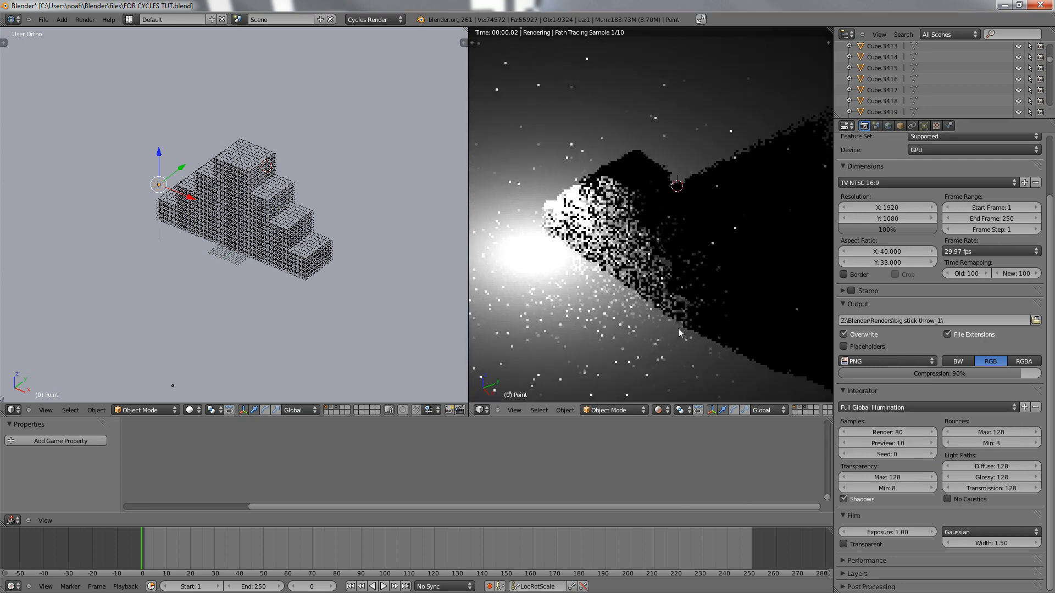
pyautogui.scroll(-5, 647, 314)
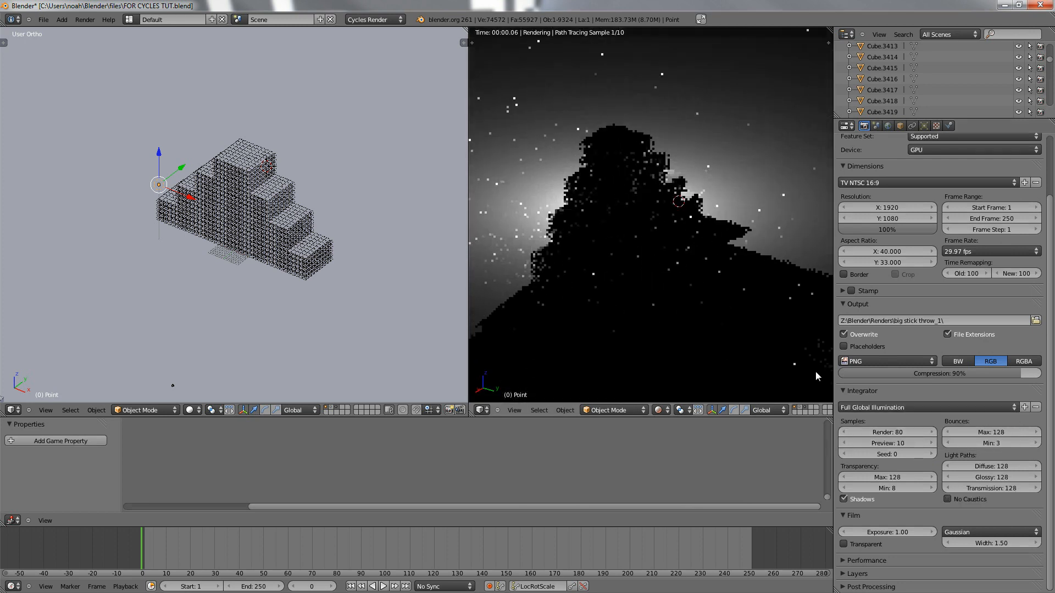
pyautogui.scroll(4, 599, 295)
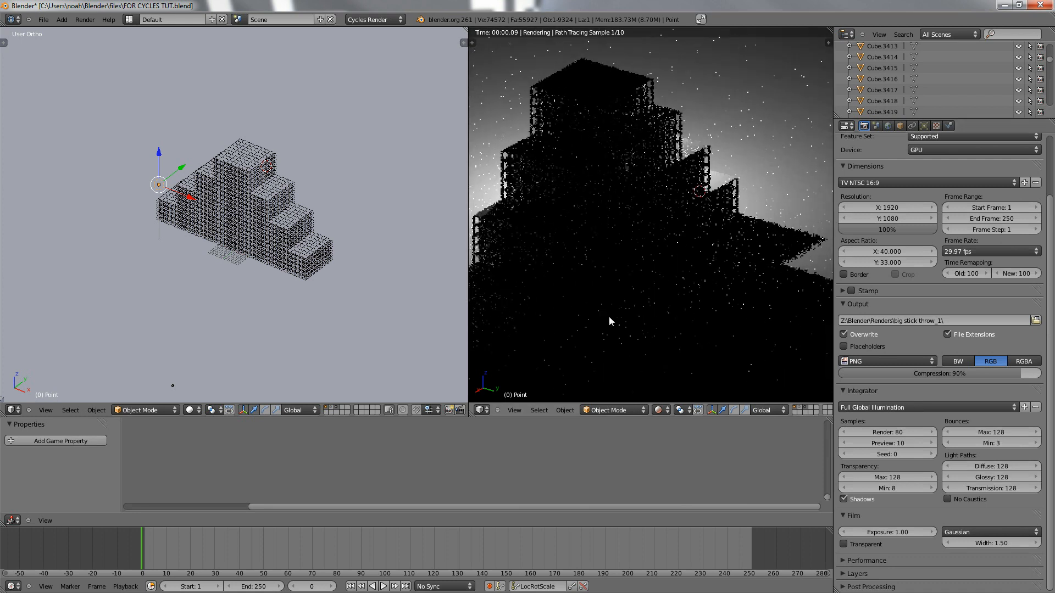
pyautogui.moveTo(622, 333)
pyautogui.mouseDown(button='middle')
pyautogui.moveTo(641, 348)
pyautogui.moveTo(693, 351)
pyautogui.moveTo(702, 330)
pyautogui.mouseUp(button='middle')
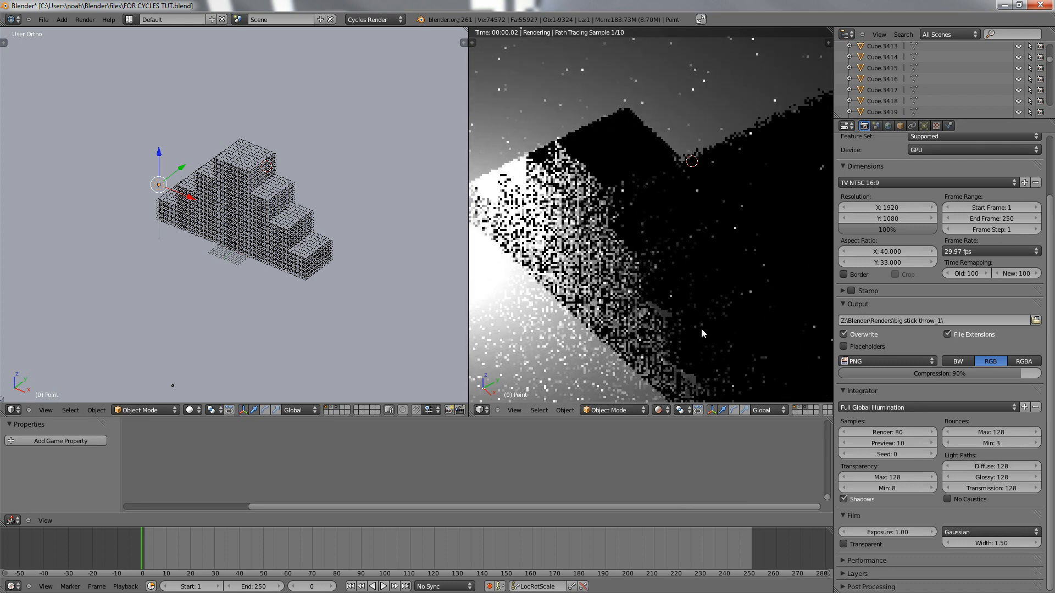
# Switch the integrator preset to Direct Light, return it to Full Global Illumination, and view the whole rendered pyramid
pyautogui.click(850, 407)
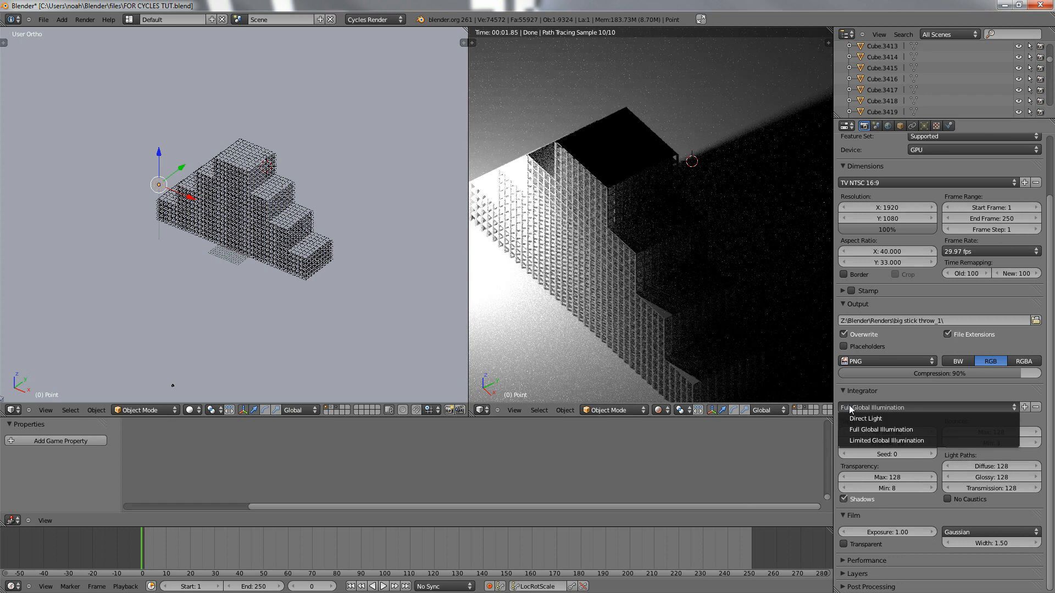
pyautogui.click(893, 432)
pyautogui.click(902, 409)
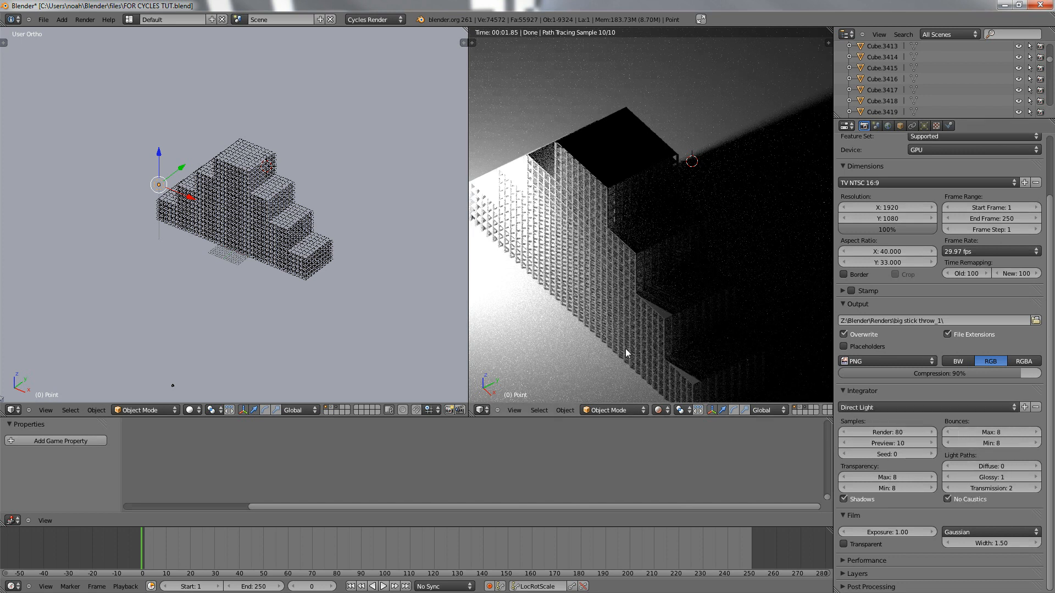
pyautogui.click(856, 406)
pyautogui.click(860, 431)
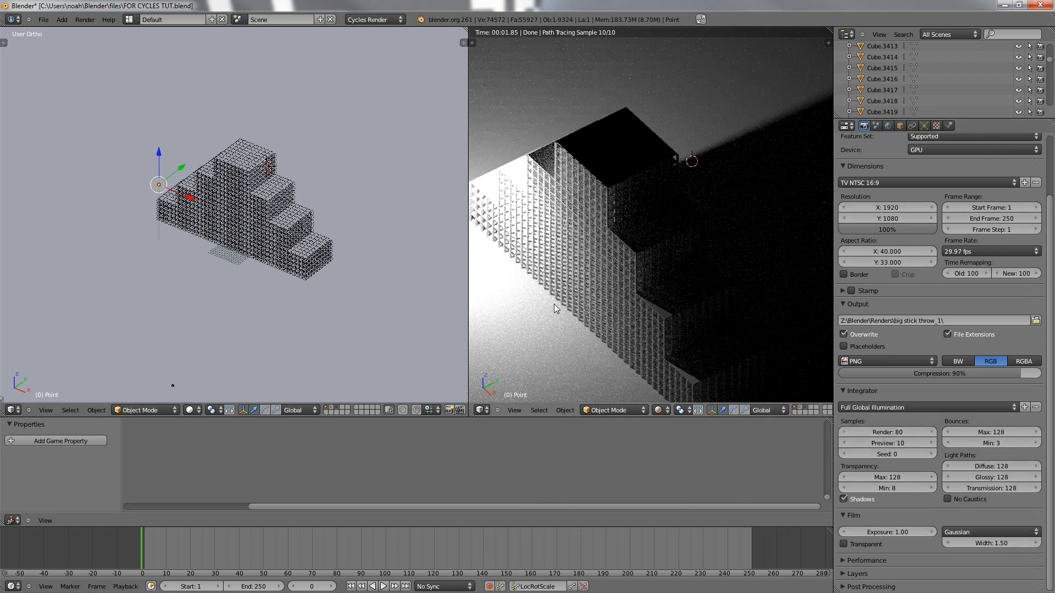
pyautogui.scroll(-2, 604, 293)
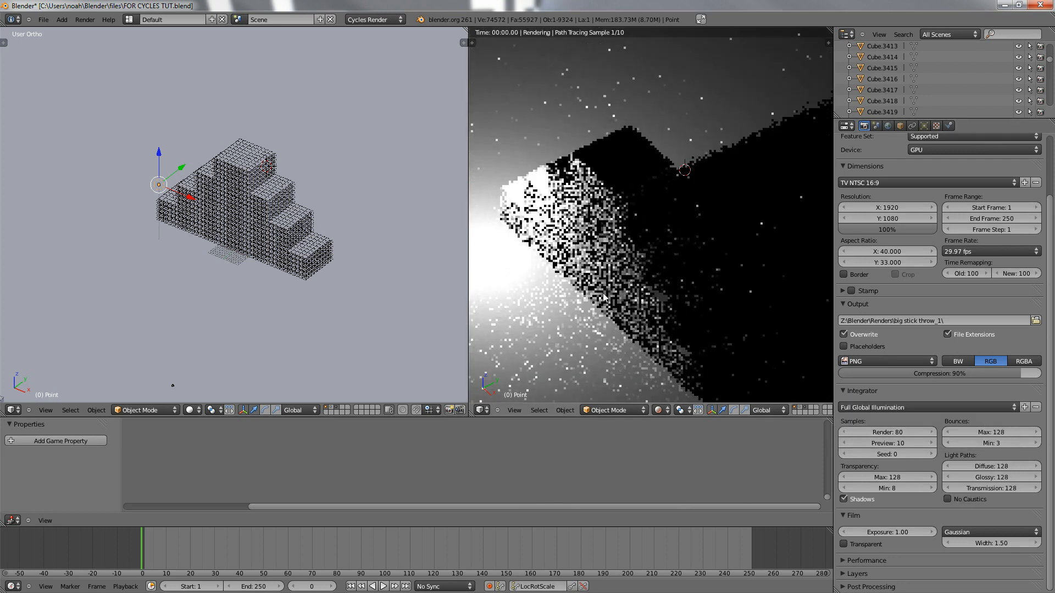
pyautogui.moveTo(607, 292); pyautogui.dragTo(632, 258, button='middle')
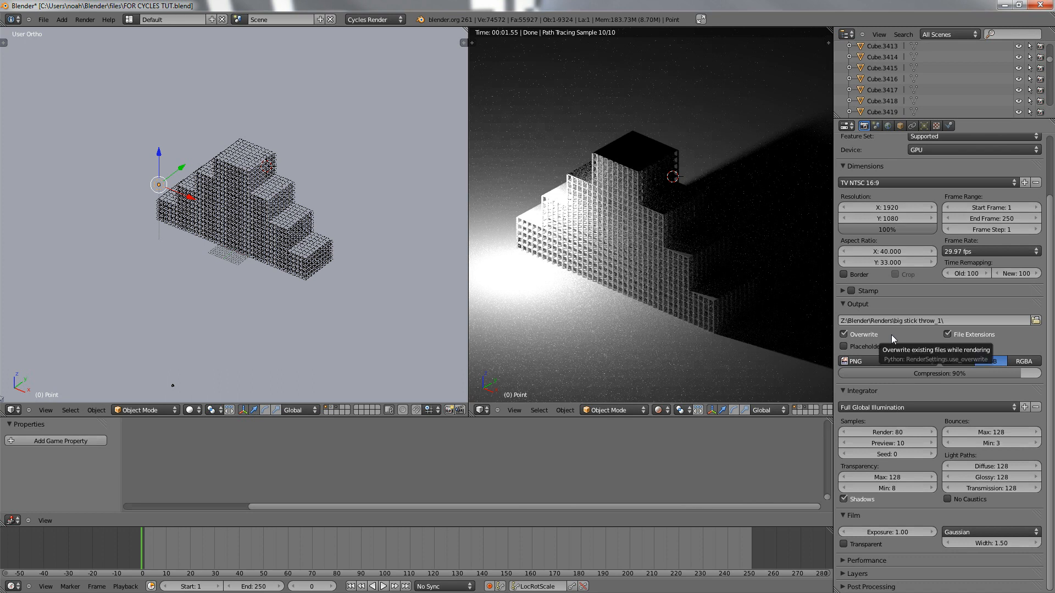
# Brighten the world background color to dark grey and inspect the pyramid's lighting from several angles and distances
pyautogui.scroll(3, 891, 335)
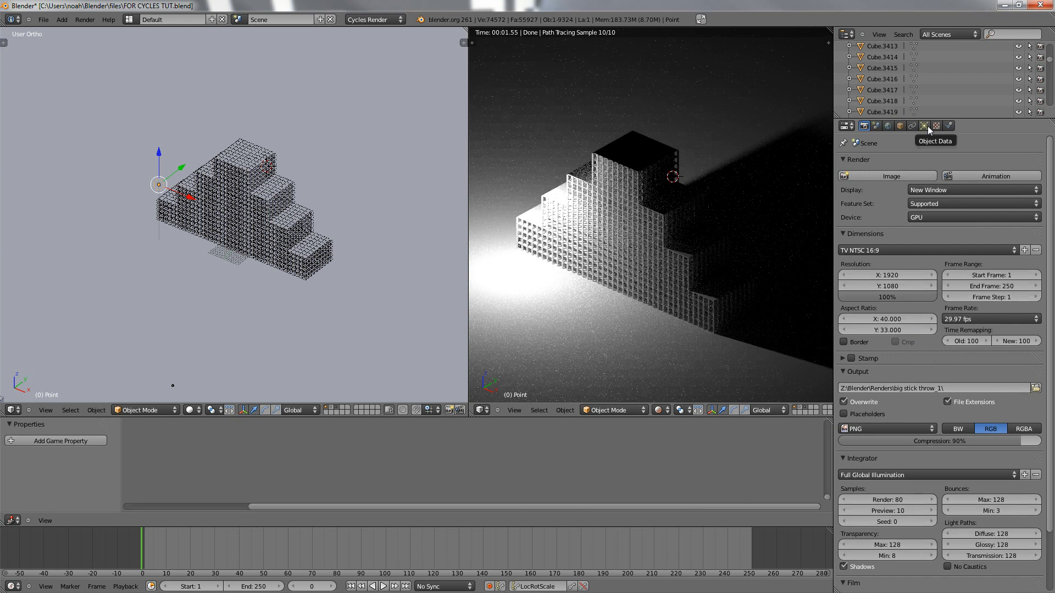
pyautogui.click(887, 126)
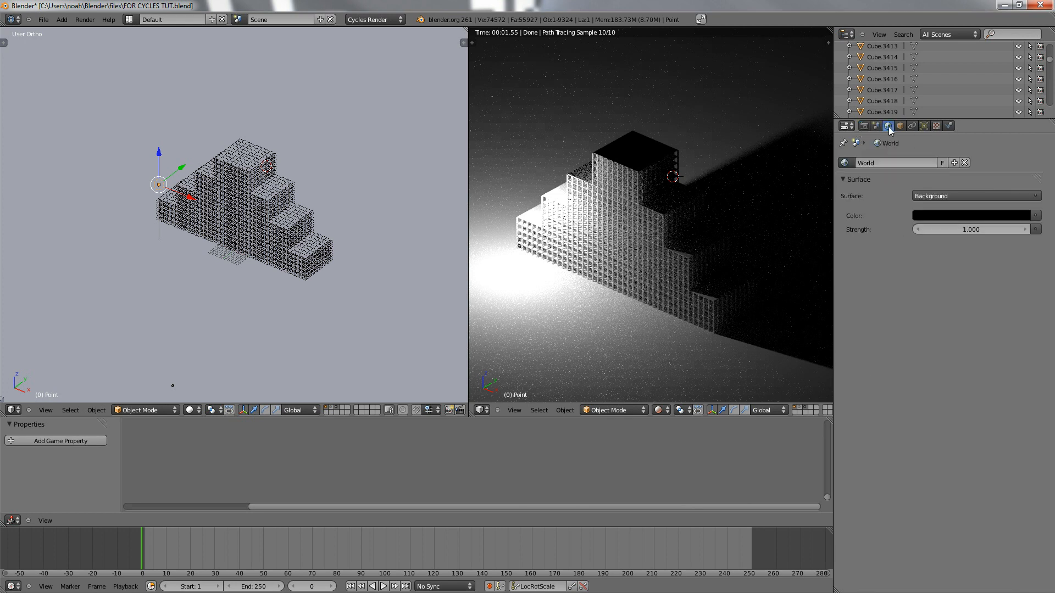
pyautogui.click(926, 216)
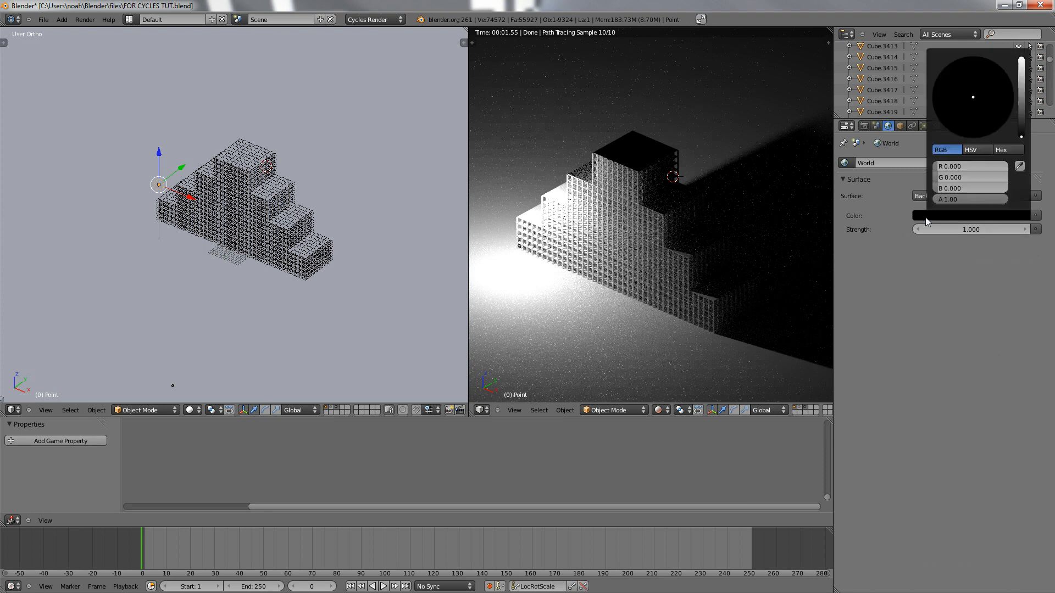
pyautogui.moveTo(1023, 121); pyautogui.dragTo(1023, 111)
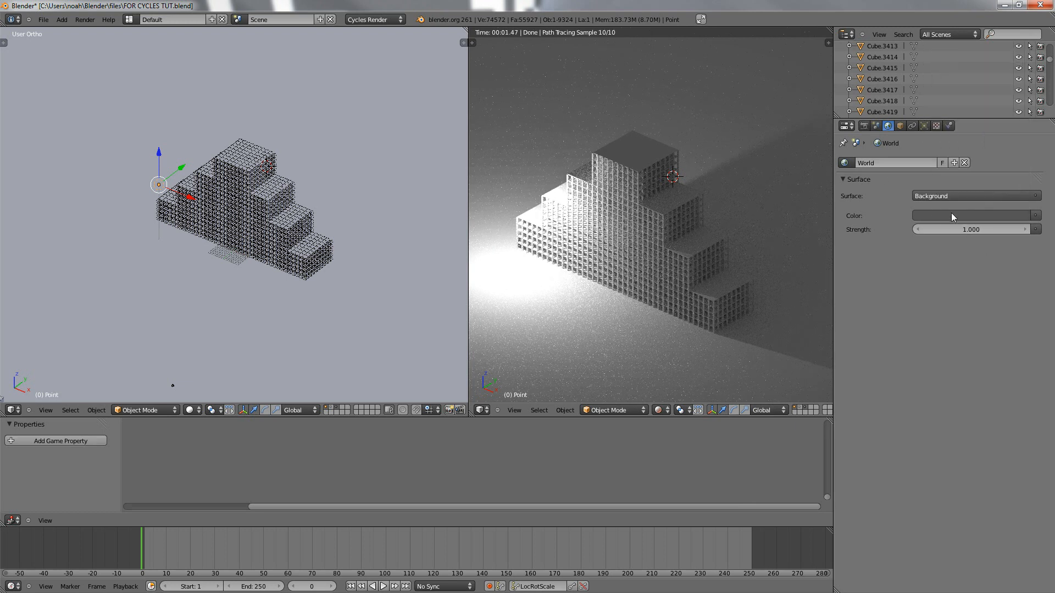
pyautogui.scroll(-4, 638, 276)
pyautogui.moveTo(657, 256); pyautogui.dragTo(634, 268, button='middle')
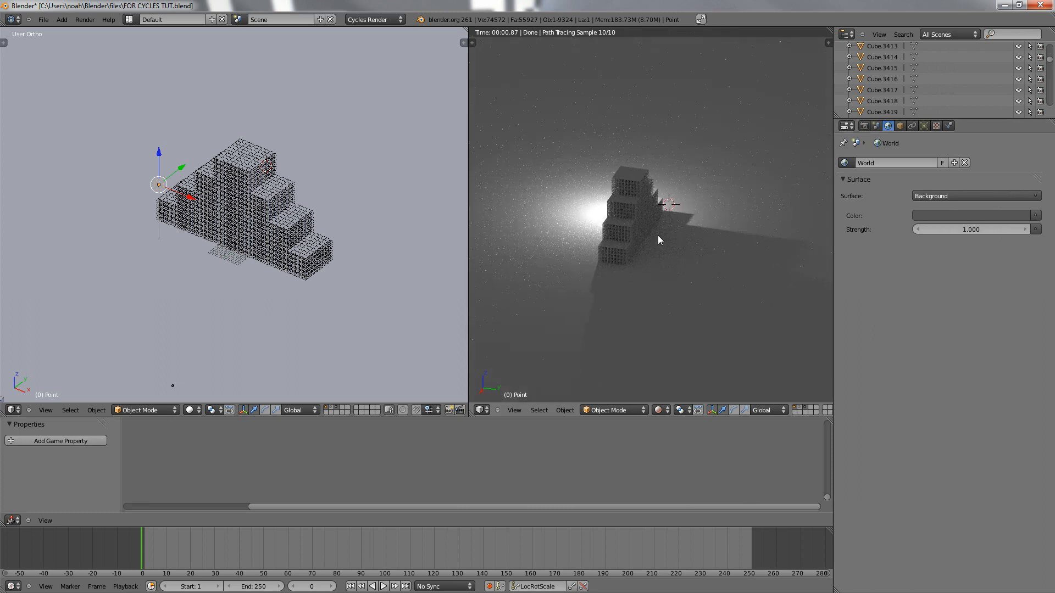
pyautogui.moveTo(648, 252); pyautogui.dragTo(715, 295, button='middle')
pyautogui.scroll(1, 669, 259)
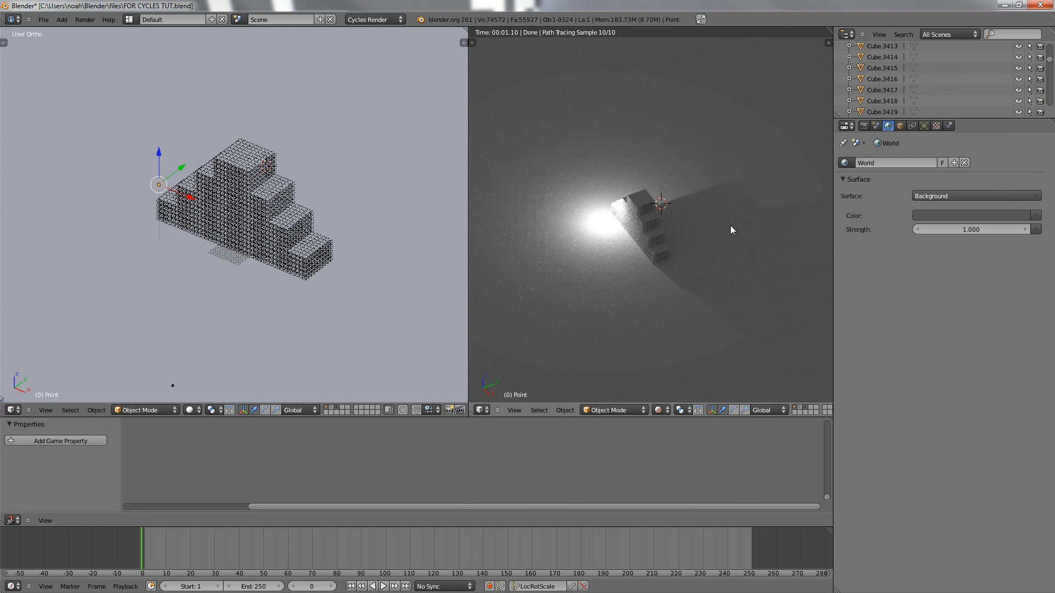
pyautogui.scroll(3, 718, 235)
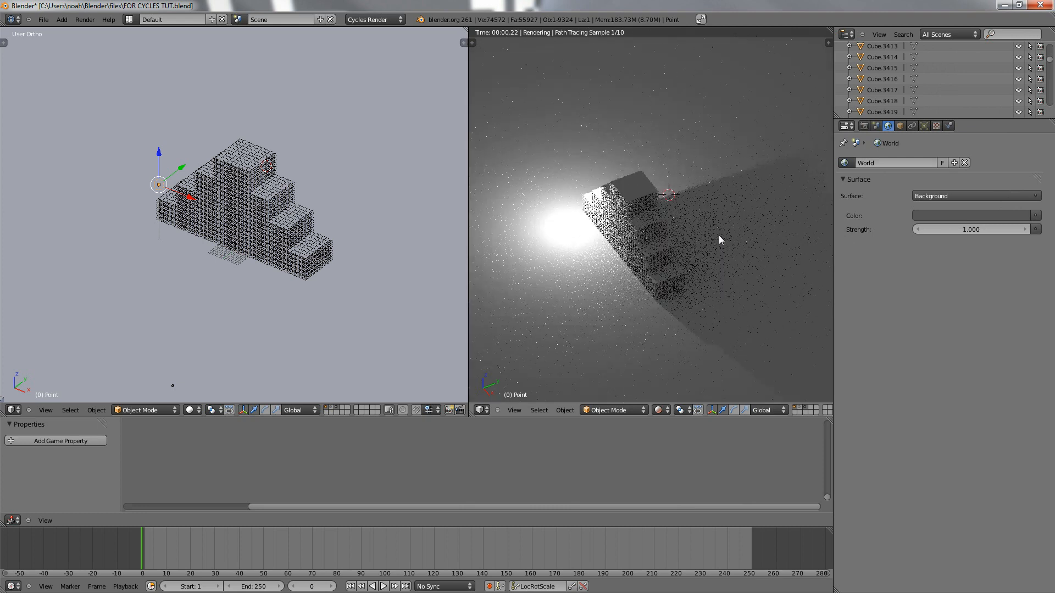
# Darken the world background color back to black
pyautogui.click(1000, 215)
pyautogui.moveTo(1020, 126); pyautogui.dragTo(1020, 138)
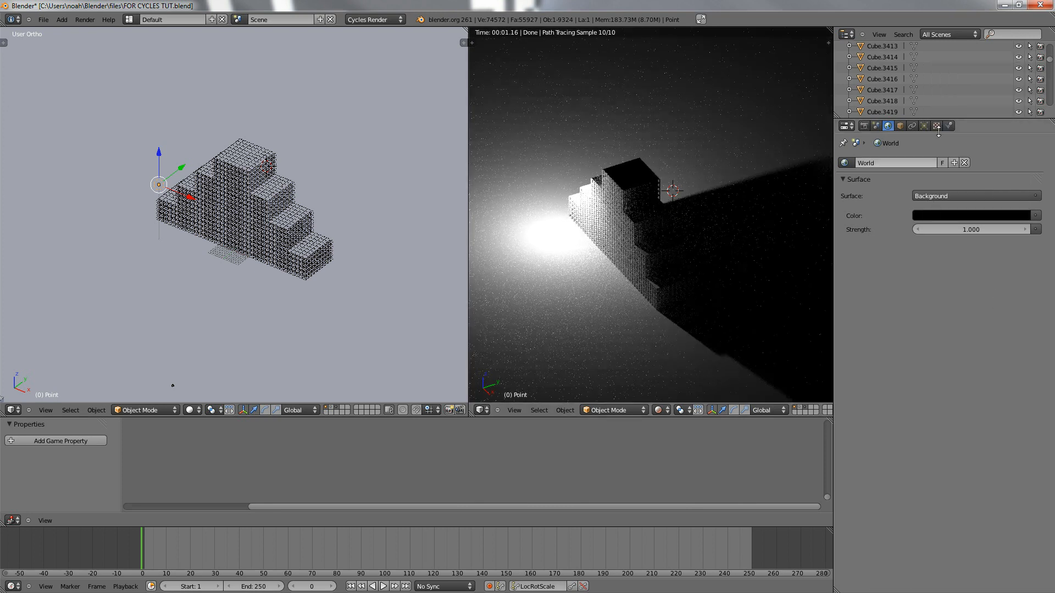
# Show the point lamp's data settings and move the lamp along the X axis, in front of the pyramid's long side
pyautogui.click(901, 126)
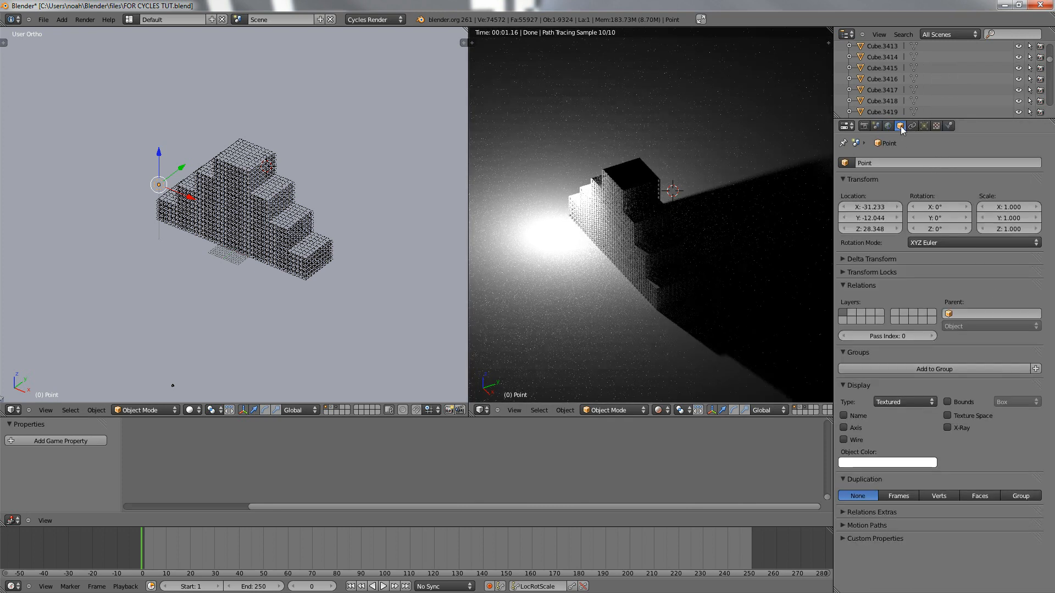
pyautogui.click(912, 127)
pyautogui.click(924, 126)
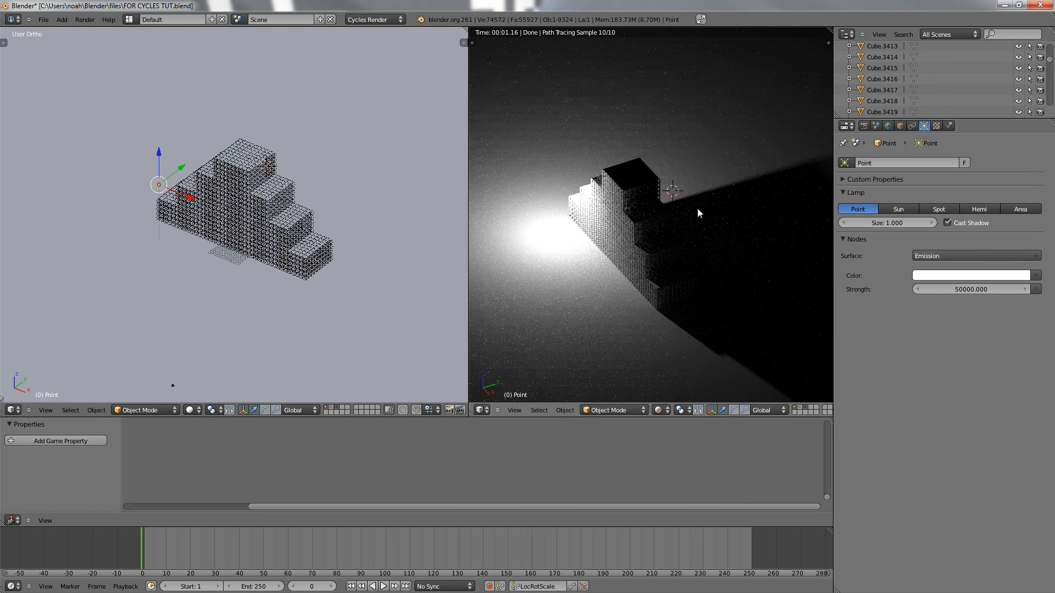
pyautogui.moveTo(191, 198); pyautogui.dragTo(237, 210)
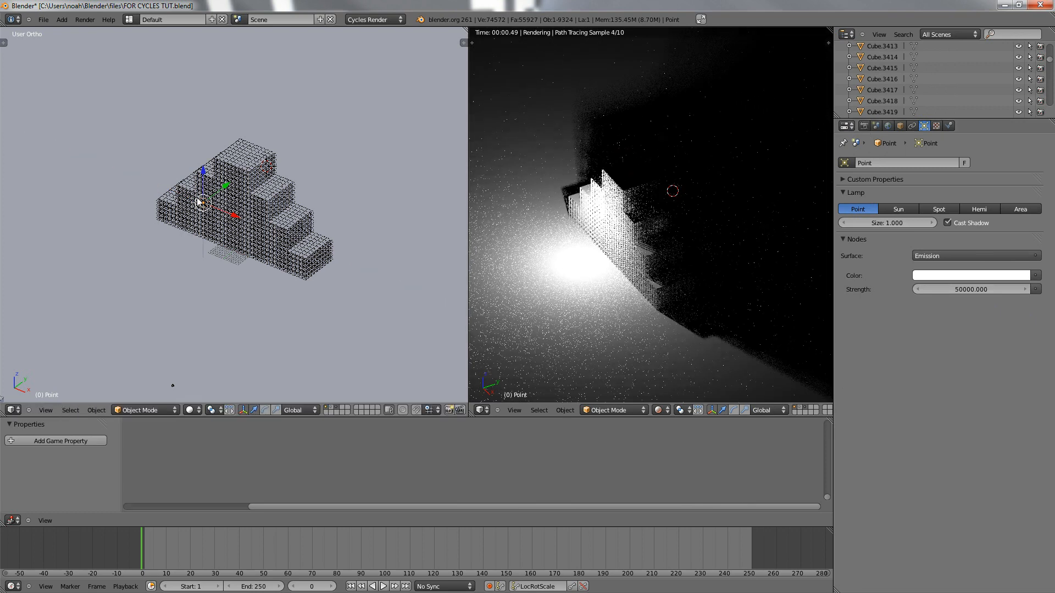
# Change the point lamp to an Area lamp and move it along the Y axis, farther from the pyramid's long side
pyautogui.scroll(4, 201, 213)
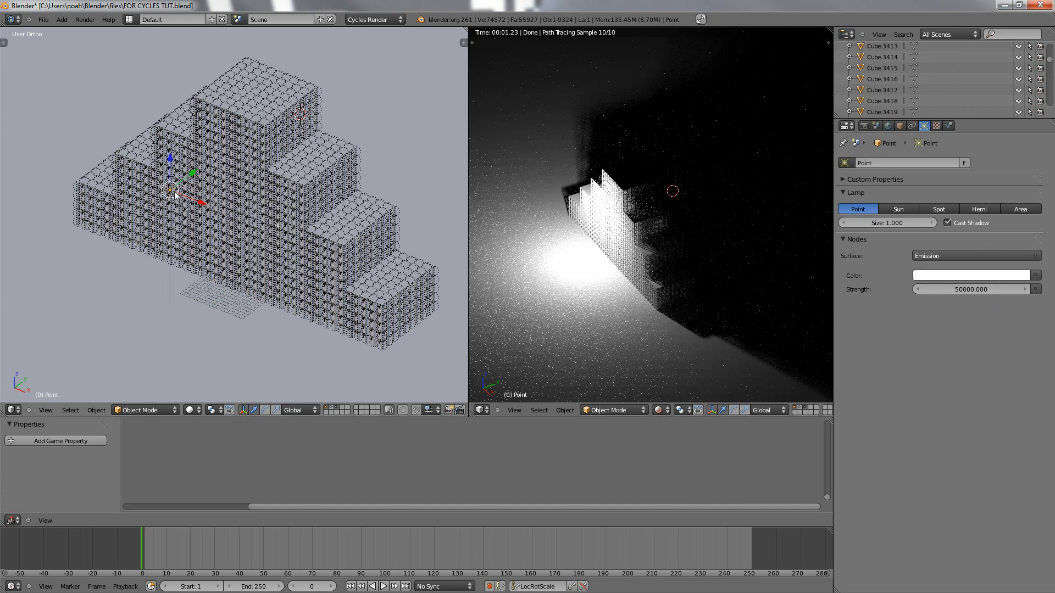
pyautogui.moveTo(173, 213); pyautogui.dragTo(161, 229, button='middle')
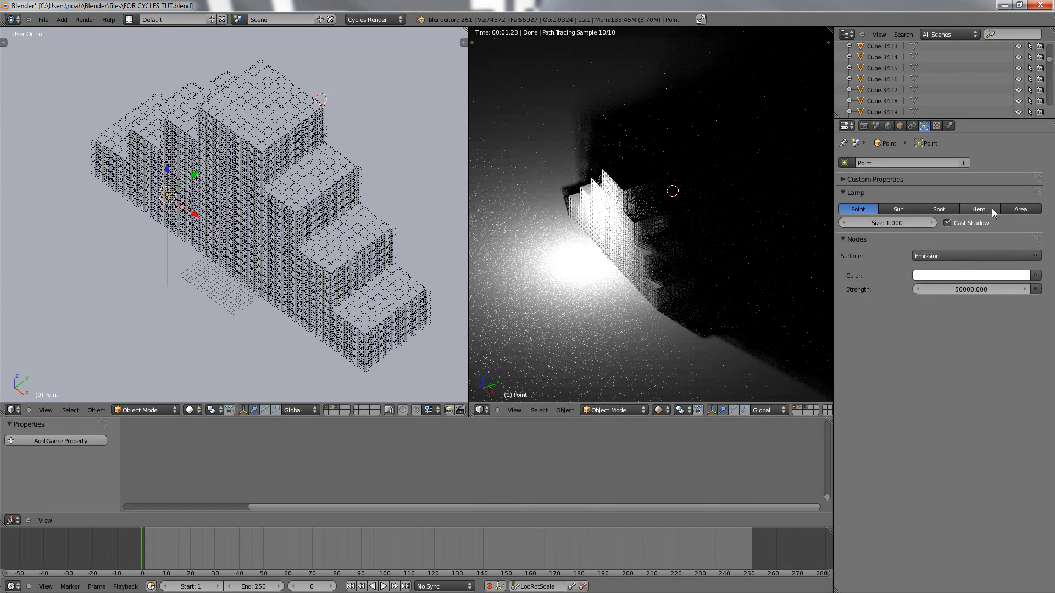
pyautogui.click(1009, 210)
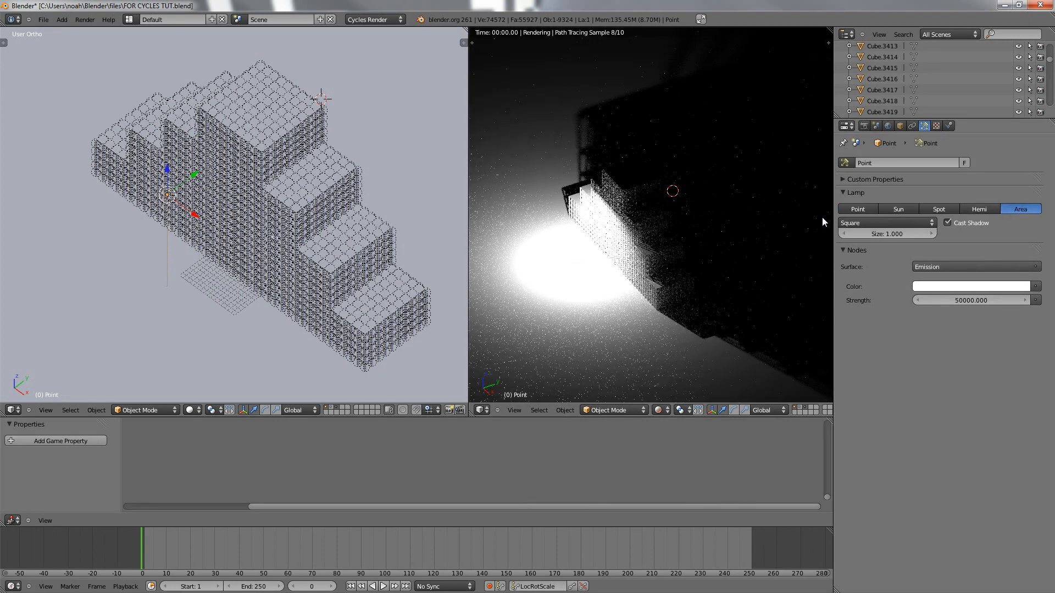
pyautogui.moveTo(195, 177); pyautogui.dragTo(155, 206)
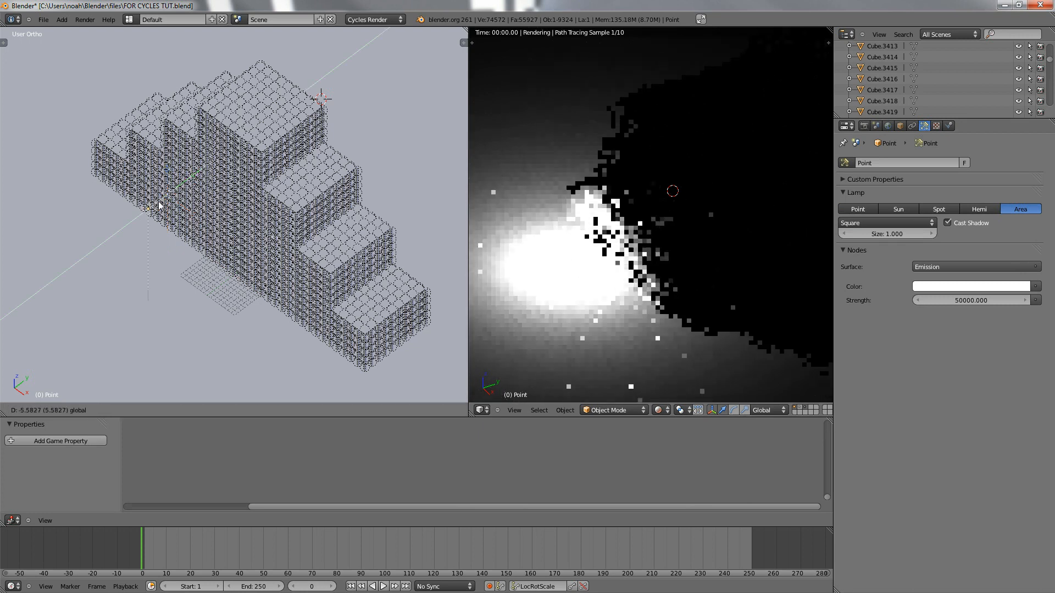
# Show the rendered preview through the camera and set the area lamp's strength to 20000
pyautogui.press('KP_0')
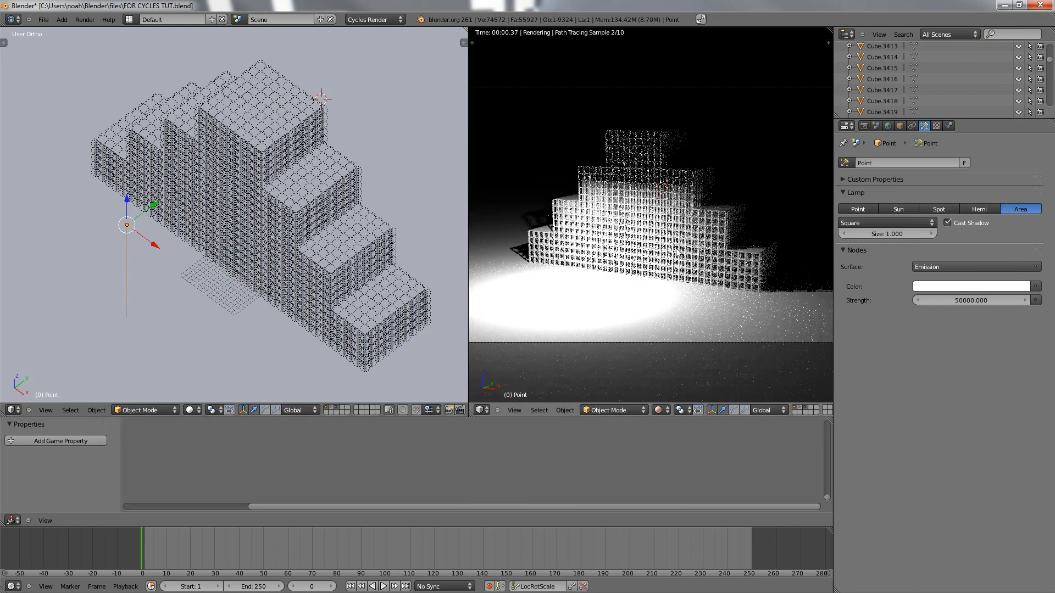
pyautogui.scroll(-5, 676, 248)
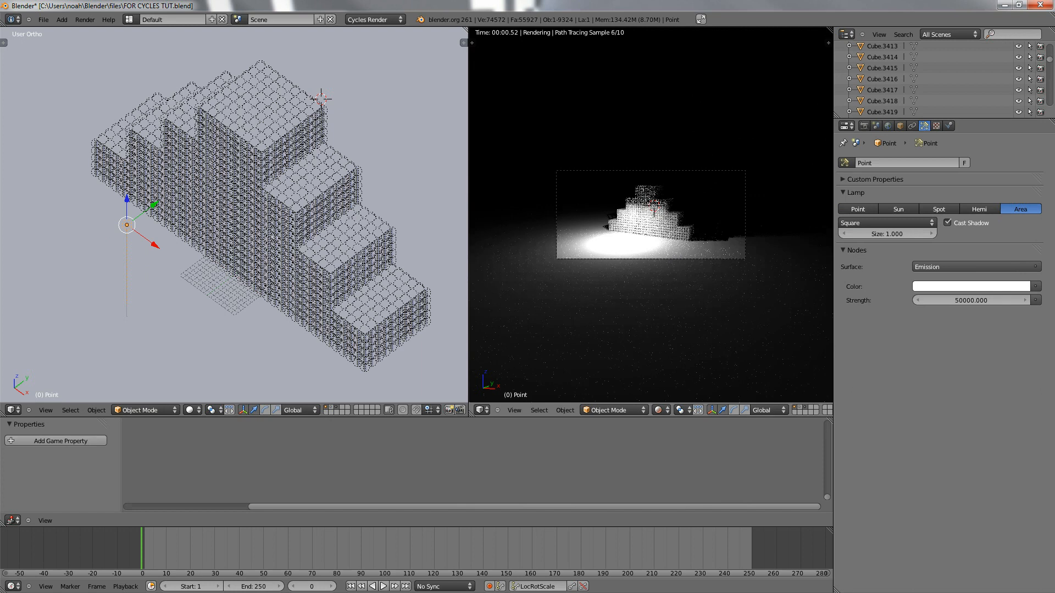
pyautogui.moveTo(0, 179); pyautogui.dragTo(0, 209)
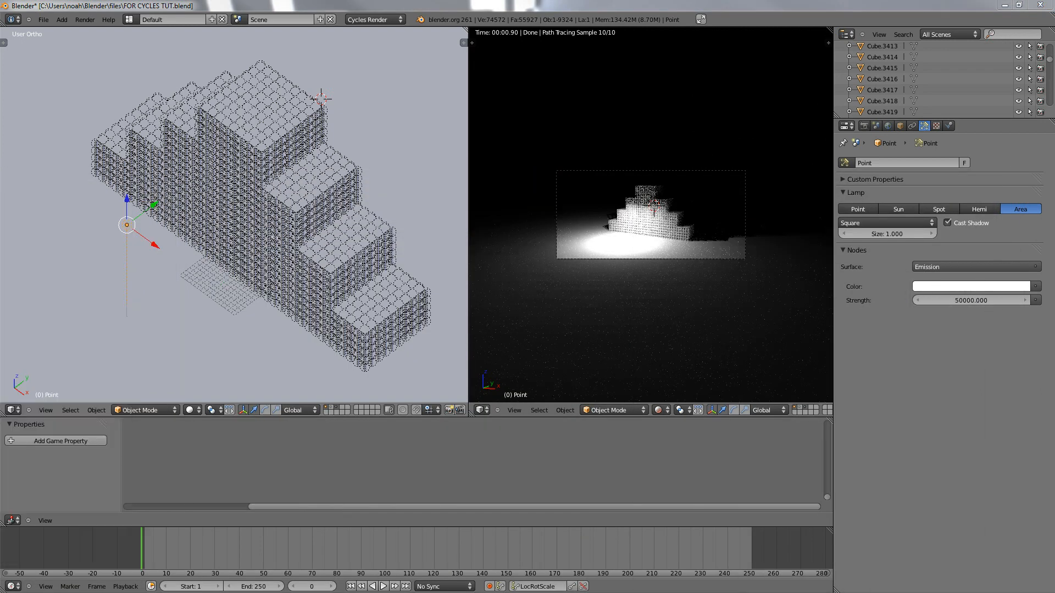
pyautogui.click(969, 301)
pyautogui.write('2')
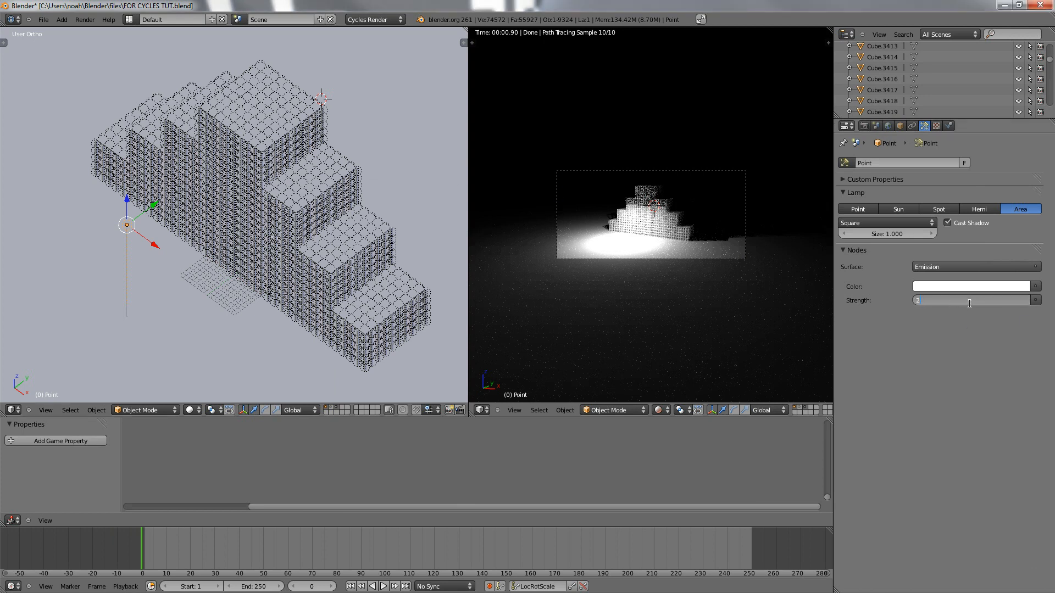
pyautogui.write('0000')
pyautogui.press('Return')
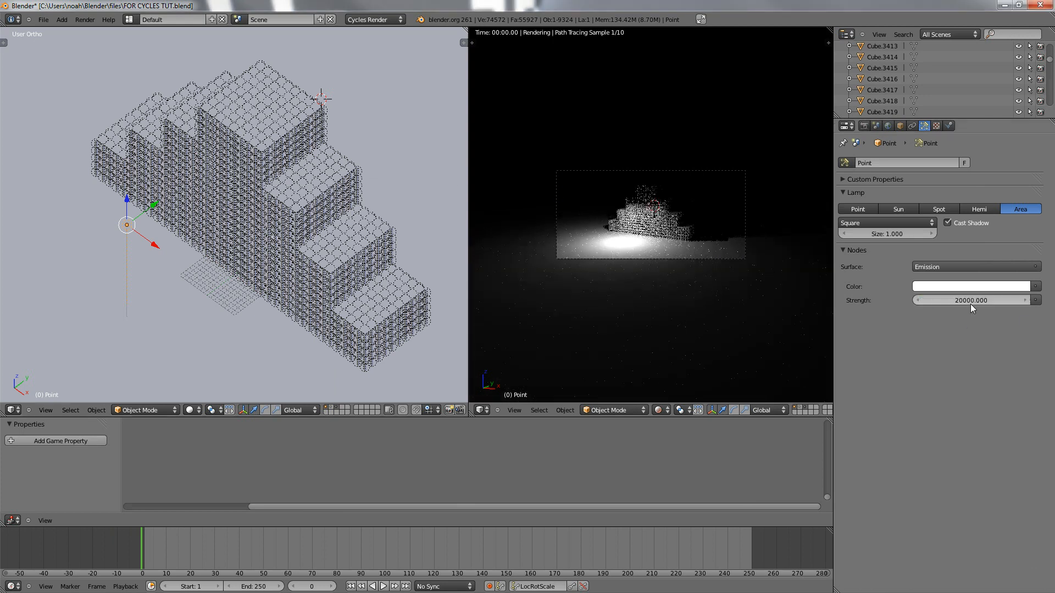
# Move the area lamp along the X axis toward the other end of the pyramid and rotate it about the global Z axis
pyautogui.press('g')
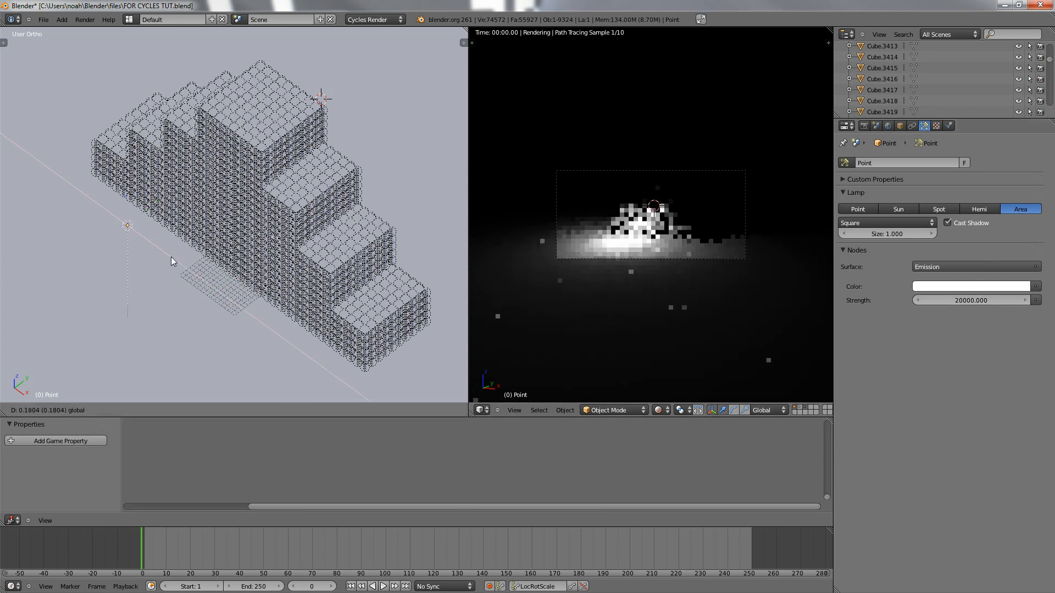
pyautogui.click(284, 348)
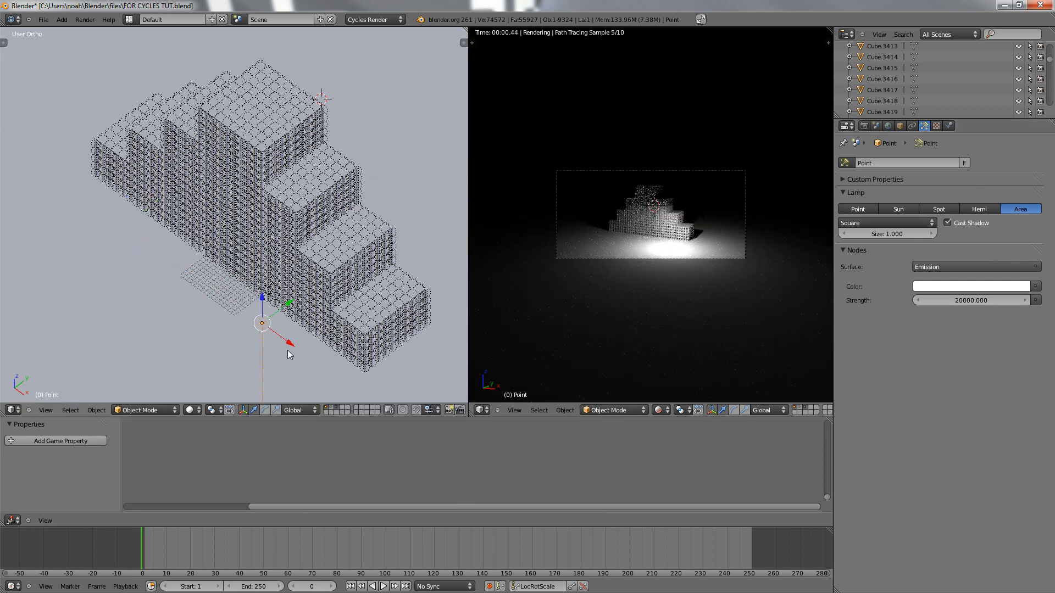
pyautogui.press('r')
pyautogui.press('z')
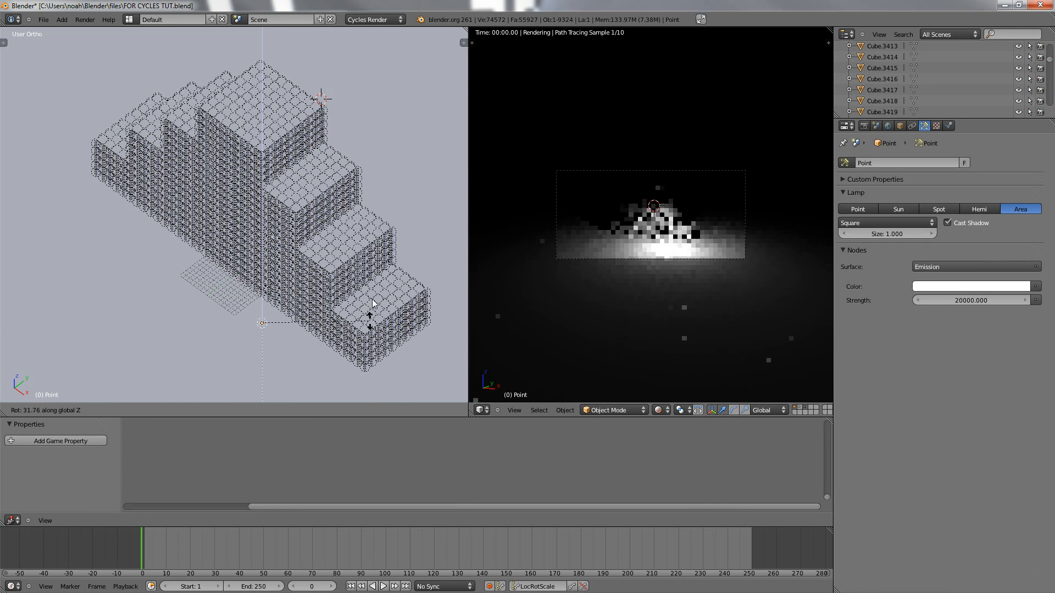
pyautogui.click(373, 300)
# Rotate the area lamp about the global Y axis and then the Z axis to aim its light at the pyramid
pyautogui.press('r')
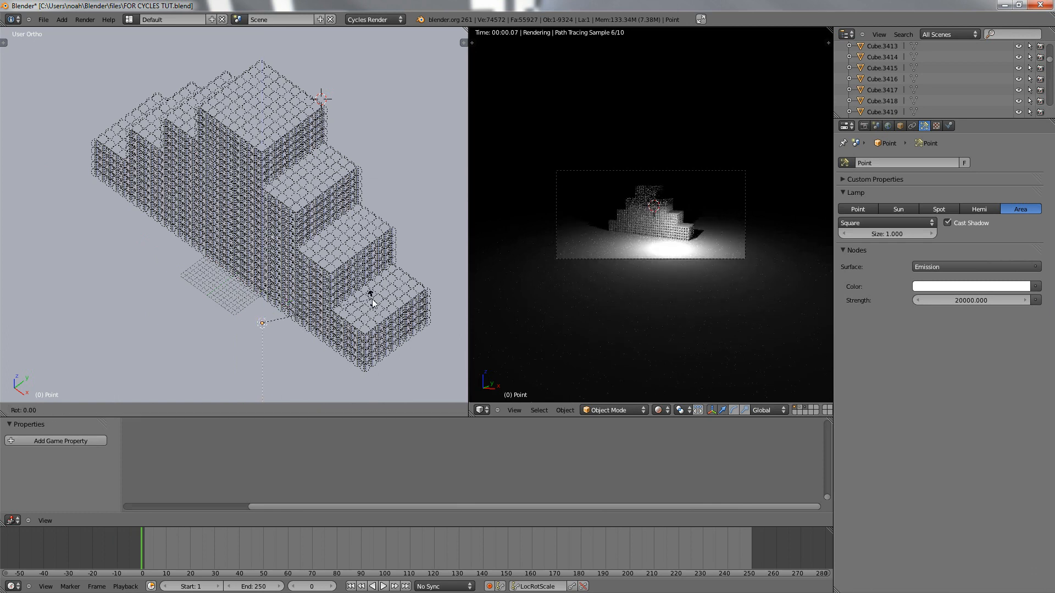
pyautogui.press('y')
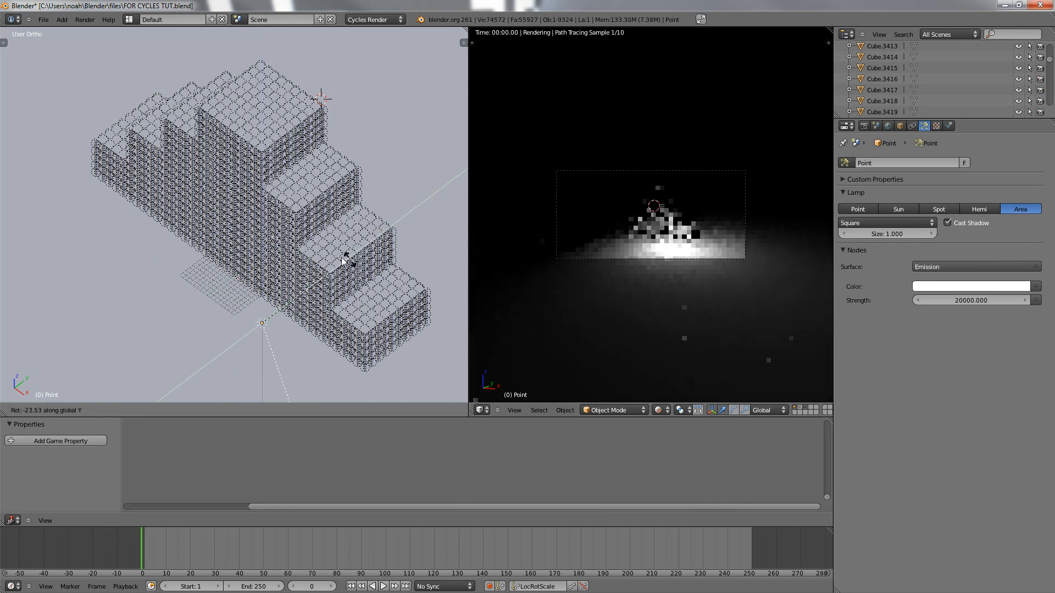
pyautogui.click(358, 460)
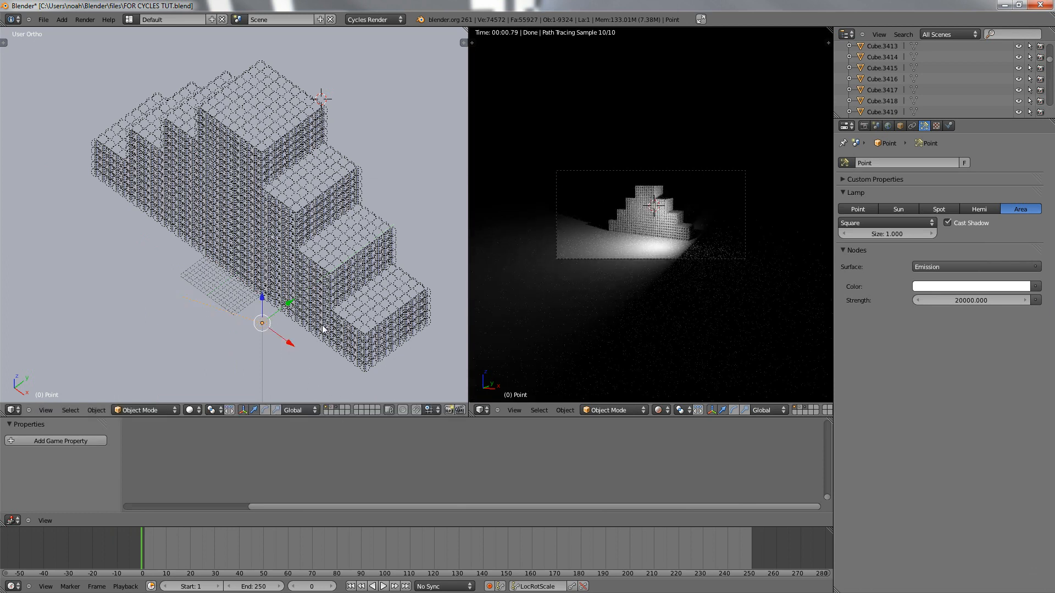
pyautogui.press('r')
pyautogui.press('z')
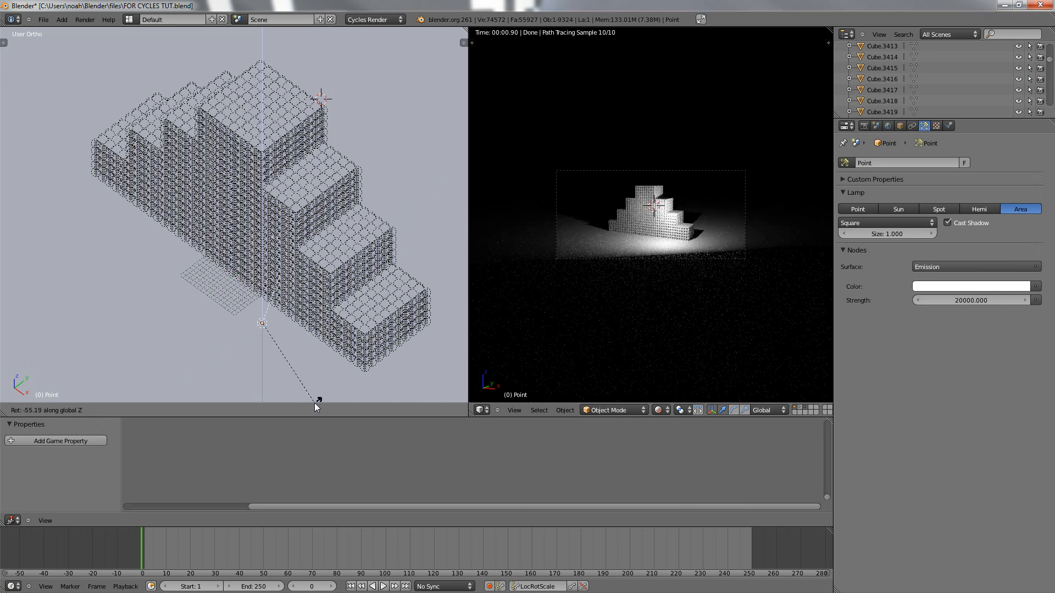
pyautogui.click(314, 403)
# Move the camera closer along the Y axis, shift it along X to reframe the pyramid, and set its focal length to about 20.9 mm
pyautogui.scroll(-6, 329, 385)
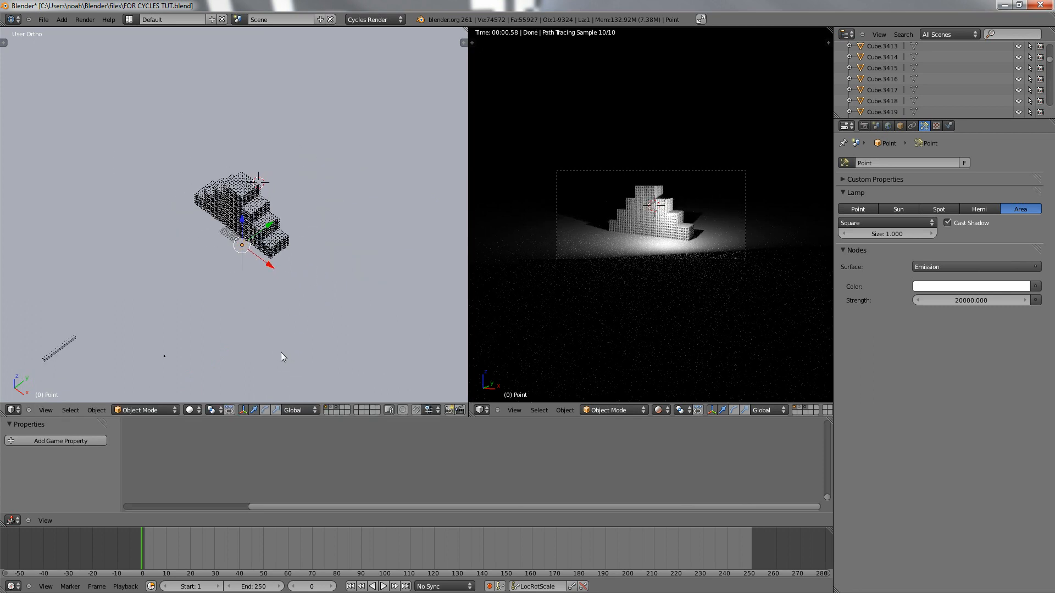
pyautogui.rightClick(187, 318)
pyautogui.scroll(4, 229, 332)
pyautogui.scroll(-1, 230, 332)
pyautogui.press('g')
pyautogui.press('y')
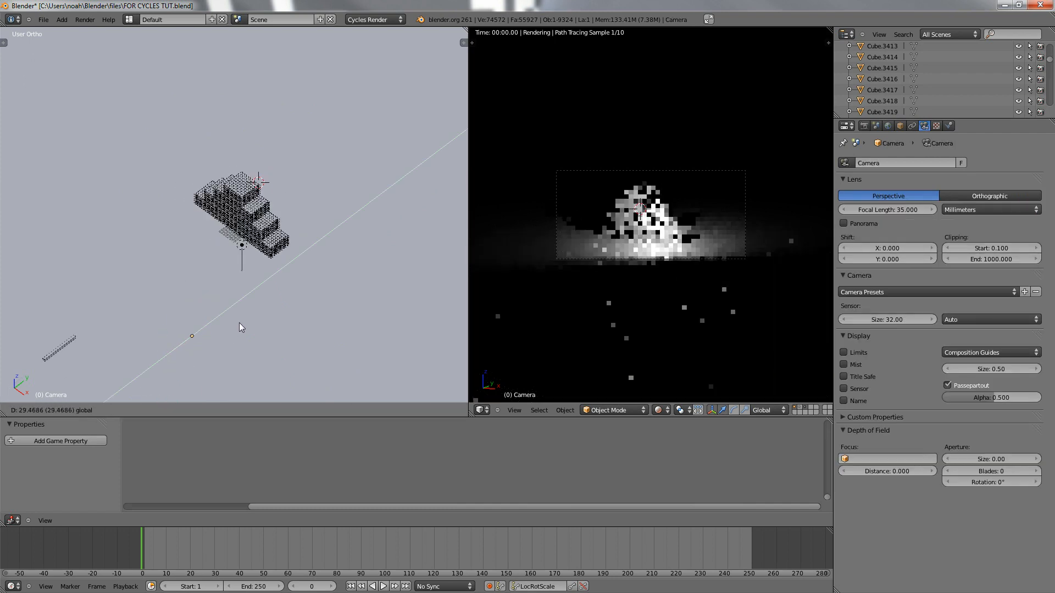
pyautogui.click(249, 320)
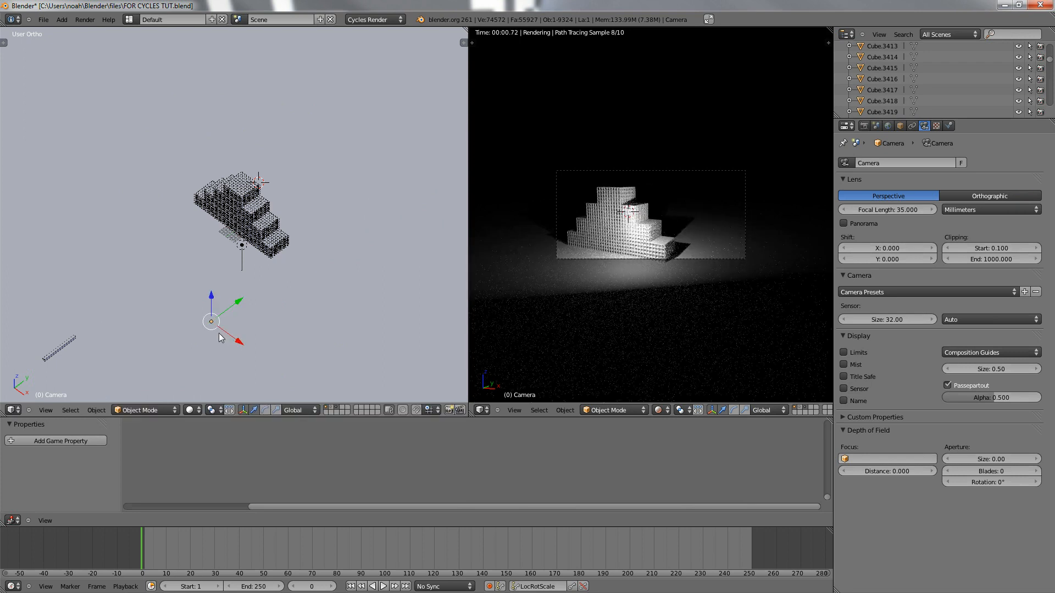
pyautogui.moveTo(237, 344); pyautogui.dragTo(215, 332)
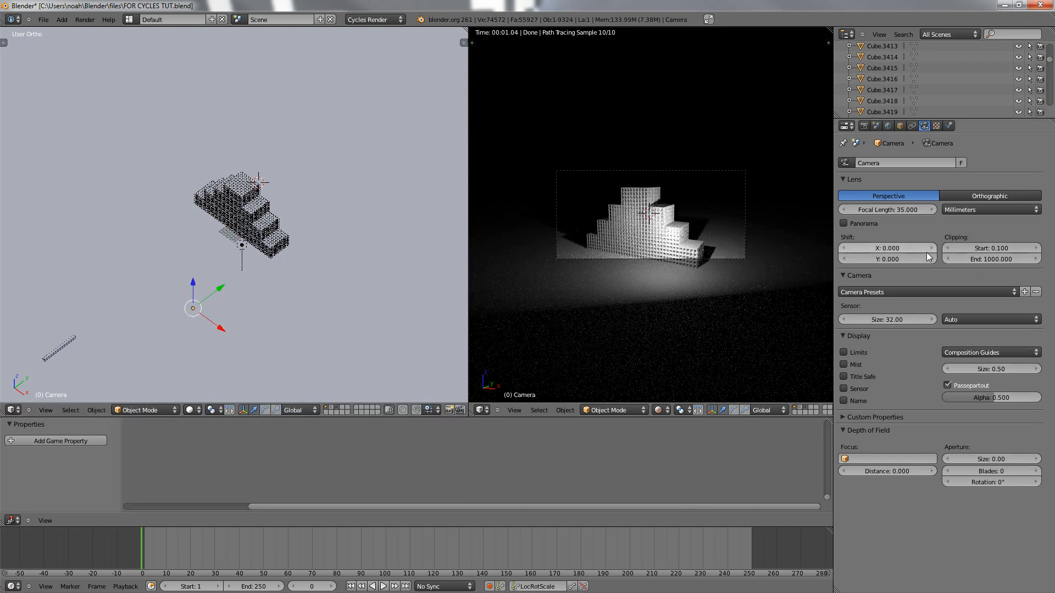
pyautogui.moveTo(898, 212); pyautogui.dragTo(871, 210)
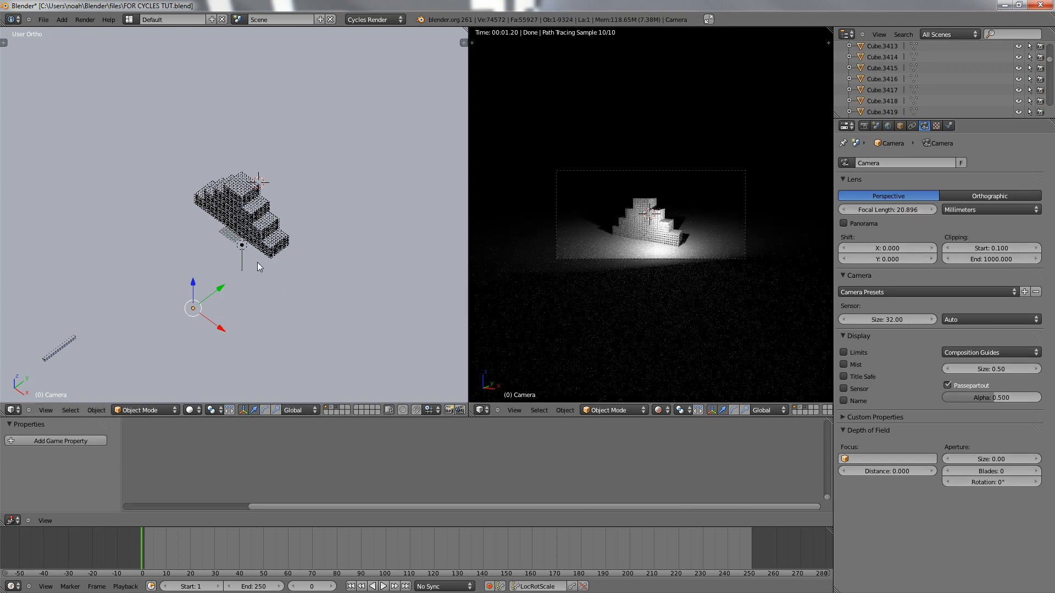
# Try the area lamp high above the pyramid, bring it down near the floor, and shift it along X toward the pyramid's end
pyautogui.scroll(3, 256, 262)
pyautogui.scroll(1, 256, 262)
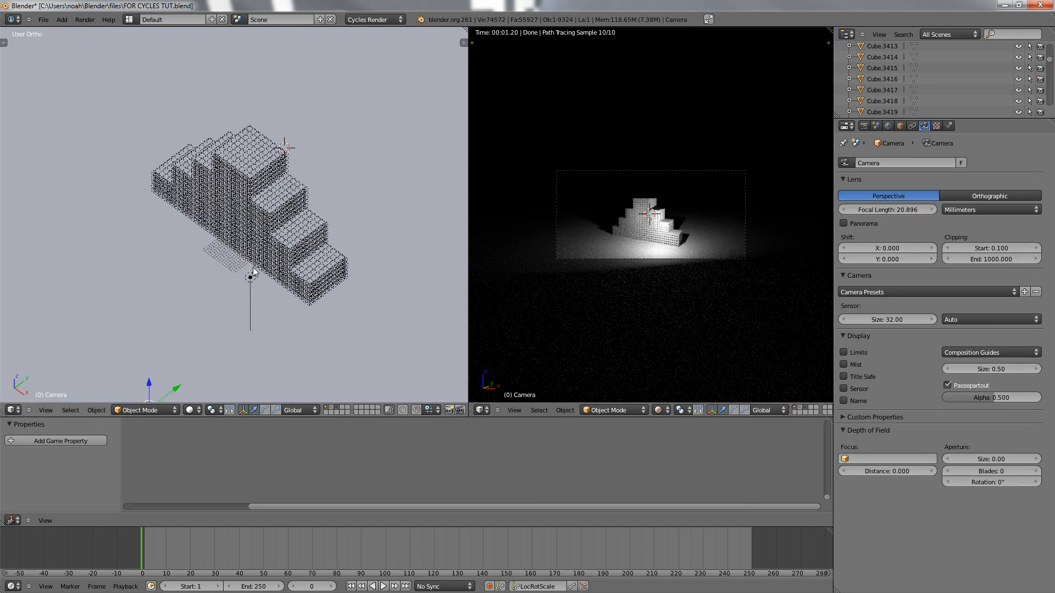
pyautogui.rightClick(250, 277)
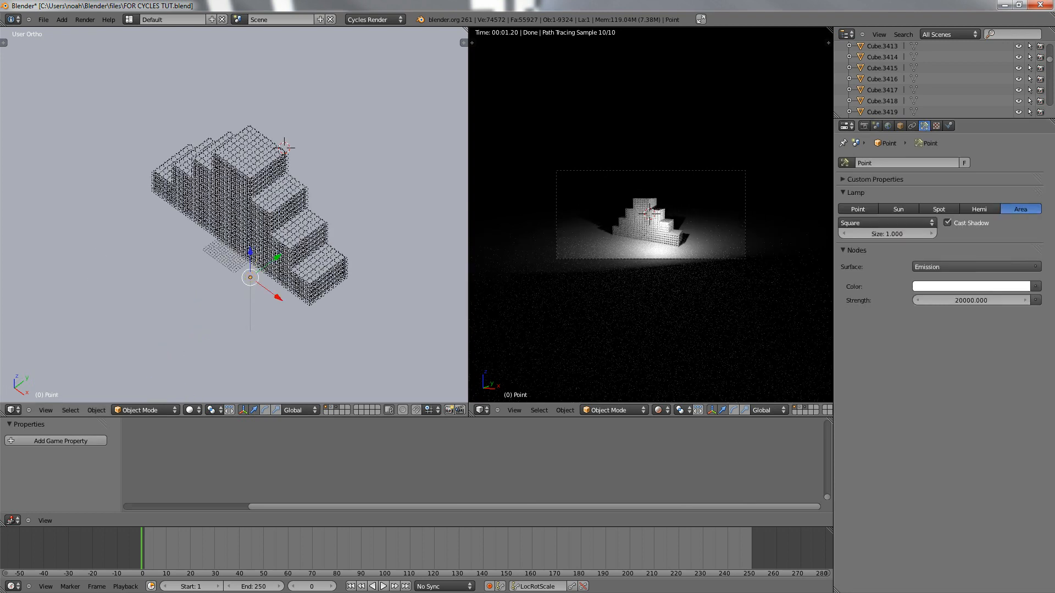
pyautogui.moveTo(0, 174); pyautogui.dragTo(0, 220)
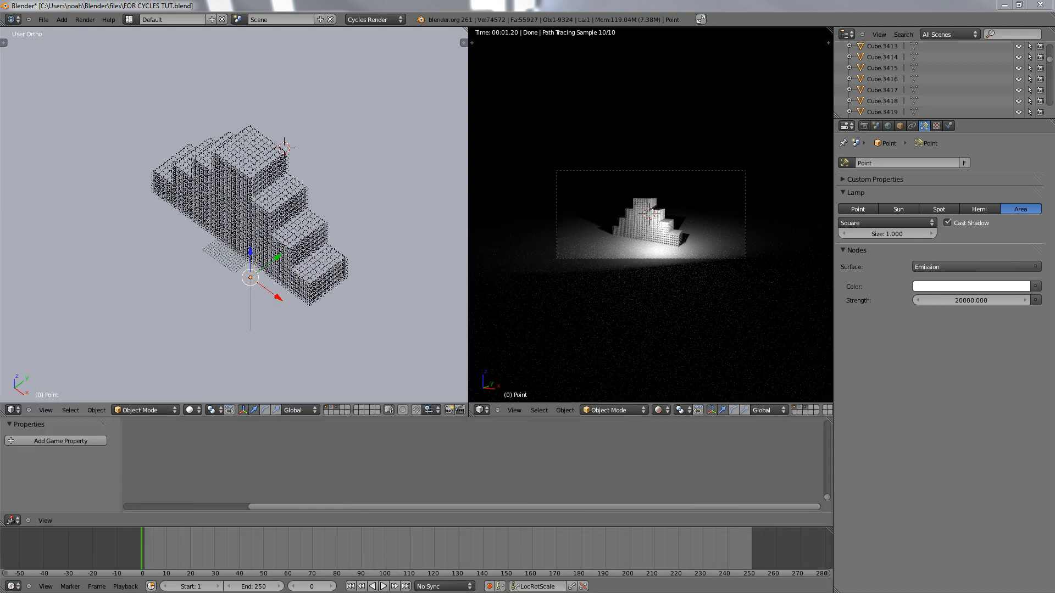
pyautogui.moveTo(248, 253); pyautogui.dragTo(251, 114)
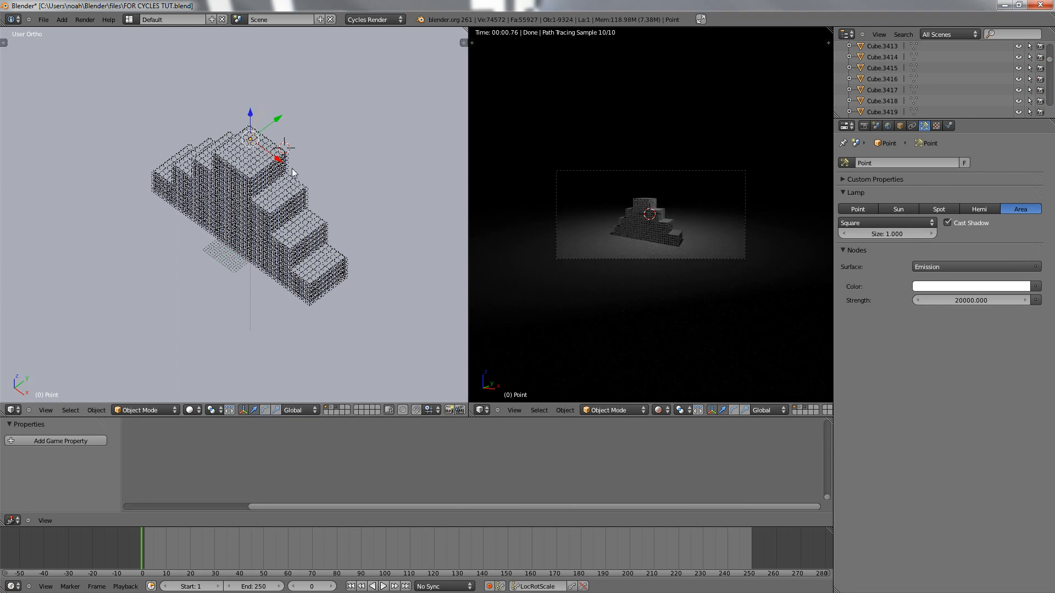
pyautogui.moveTo(252, 120); pyautogui.dragTo(272, 273)
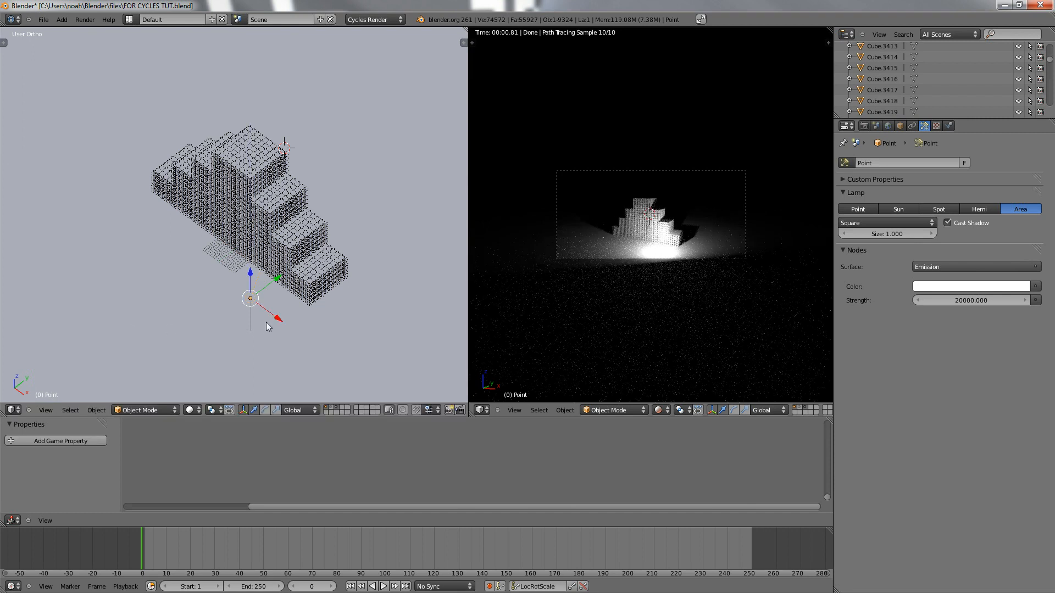
pyautogui.moveTo(283, 321); pyautogui.dragTo(315, 333)
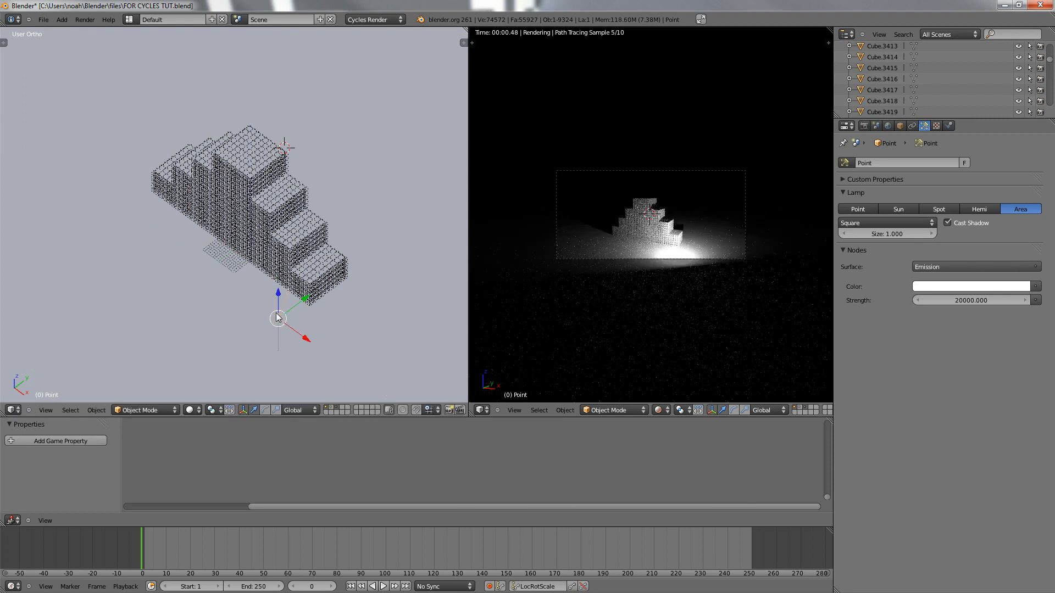
# Rotate the area lamp about the global Z axis and move it along X past the pyramid's end
pyautogui.press('r')
pyautogui.press('z')
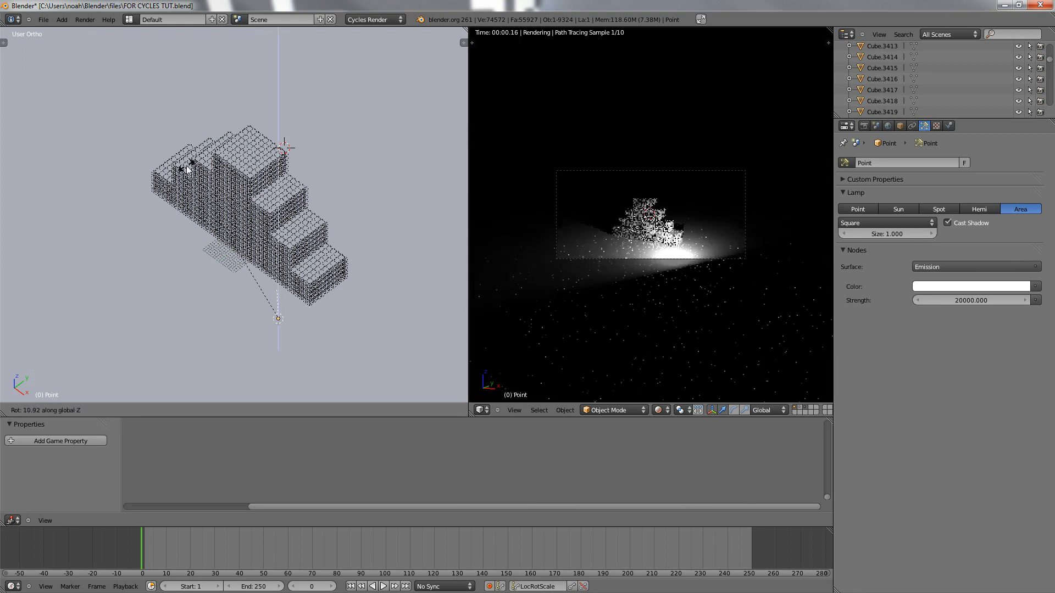
pyautogui.click(276, 298)
pyautogui.moveTo(314, 341); pyautogui.dragTo(329, 374)
# Check the lamp and camera layout in the top view, then select the camera and slightly adjust its position
pyautogui.scroll(-2, 292, 341)
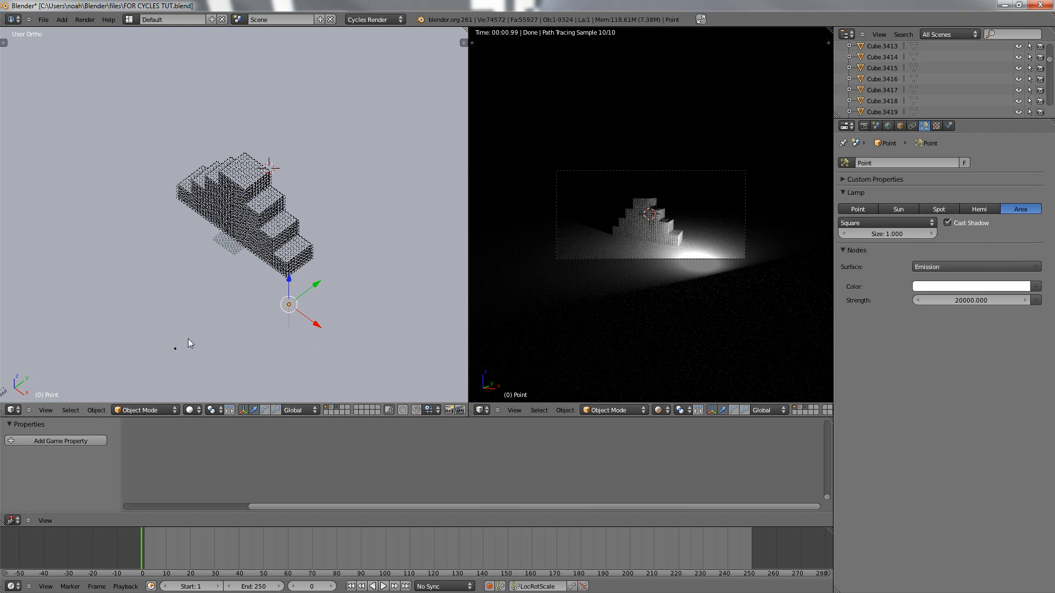
pyautogui.press('KP_7')
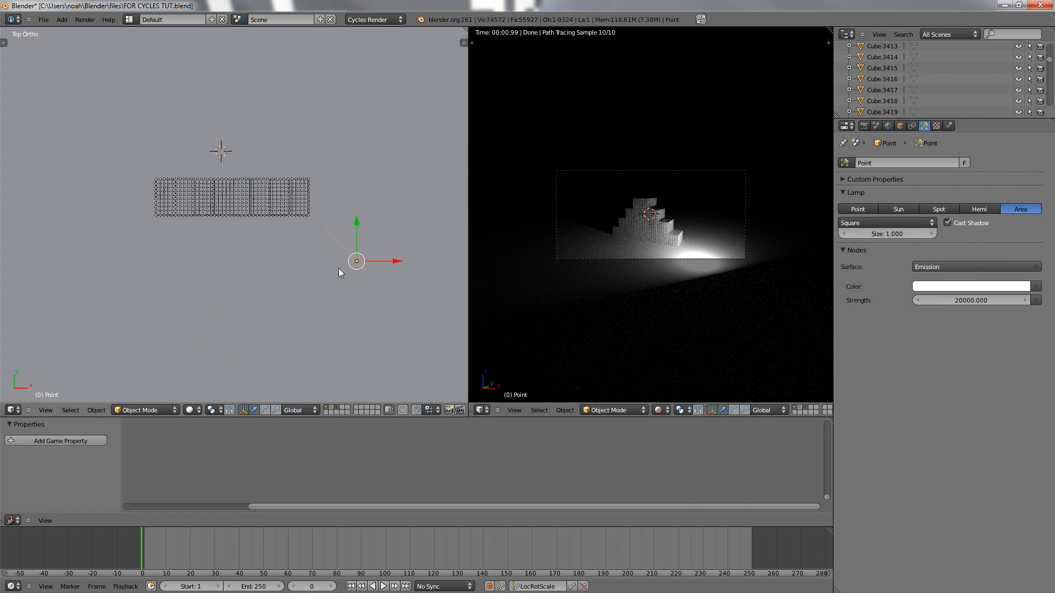
pyautogui.scroll(-1, 338, 269)
pyautogui.scroll(-2, 315, 356)
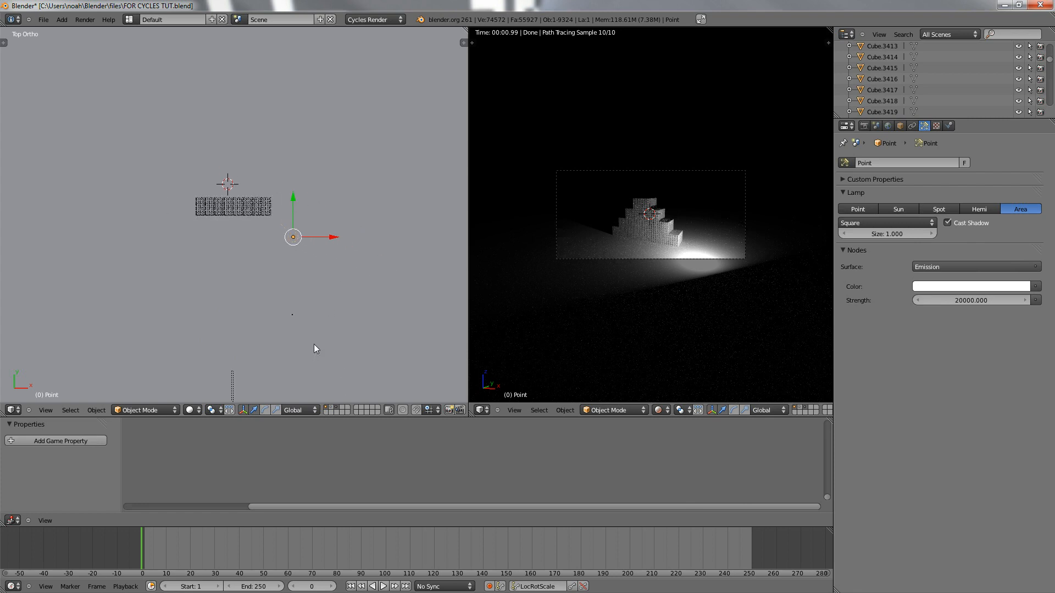
pyautogui.rightClick(293, 317)
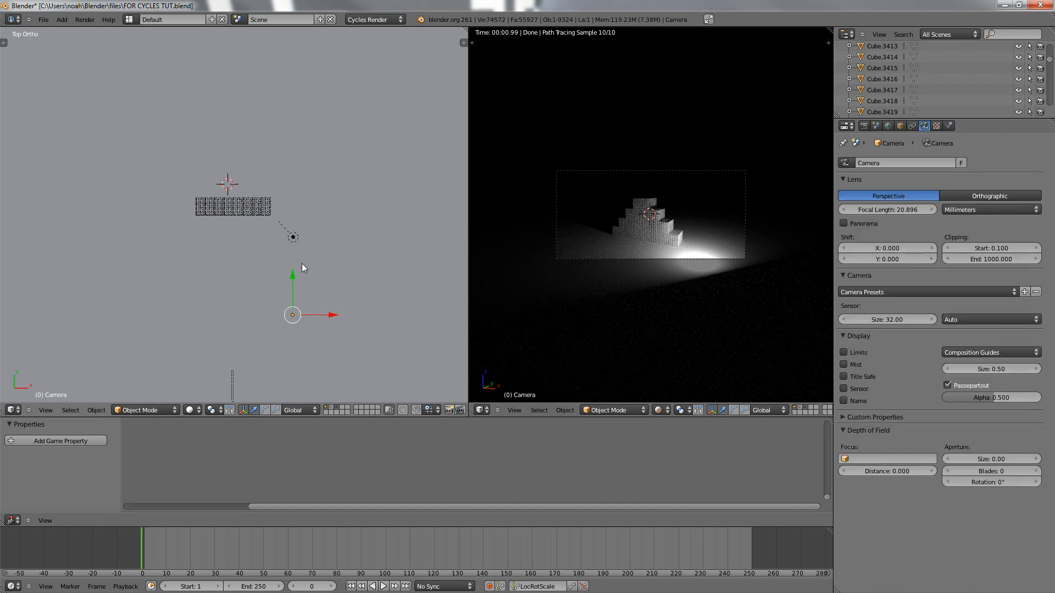
pyautogui.moveTo(302, 253)
pyautogui.mouseDown(button='middle')
pyautogui.moveTo(304, 276)
pyautogui.moveTo(301, 235)
pyautogui.moveTo(290, 236)
pyautogui.mouseUp(button='middle')
pyautogui.moveTo(279, 236); pyautogui.dragTo(291, 235)
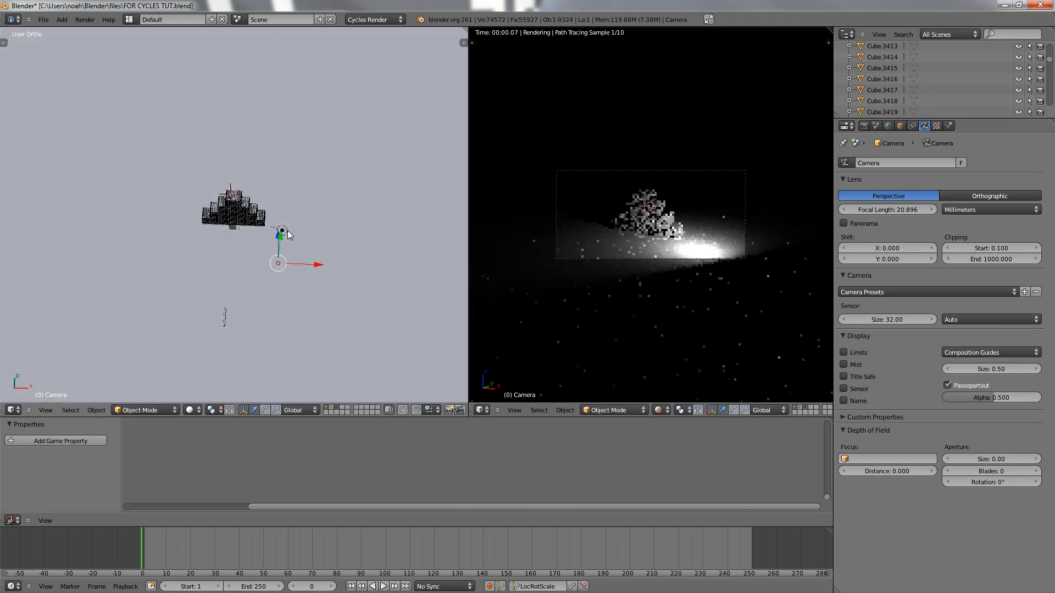
# Move the area lamp back along the X axis to the middle of the pyramid's long side
pyautogui.rightClick(282, 233)
pyautogui.press('g')
pyautogui.press('x')
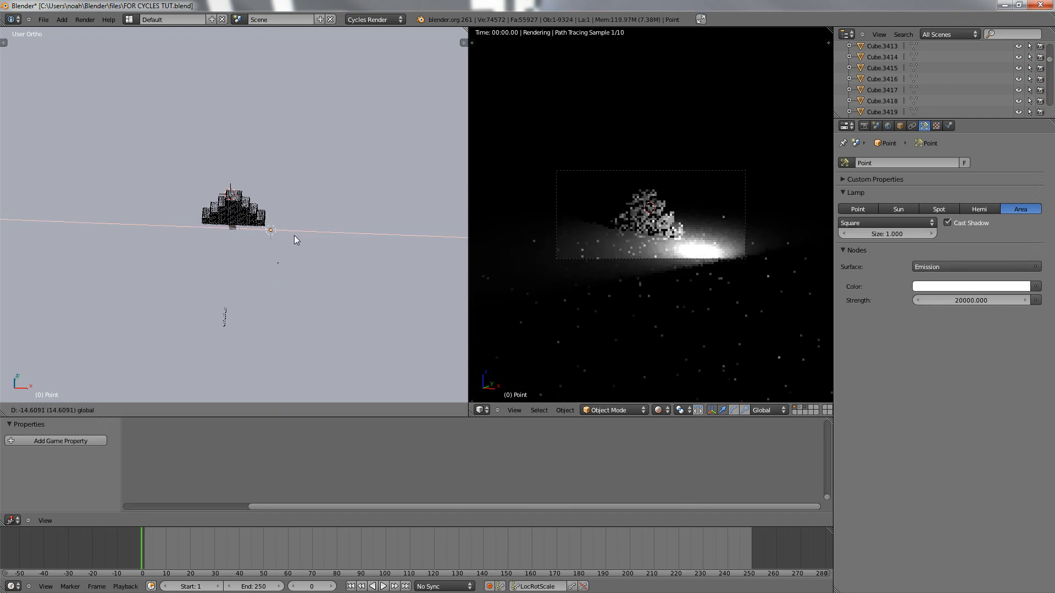
pyautogui.click(272, 238)
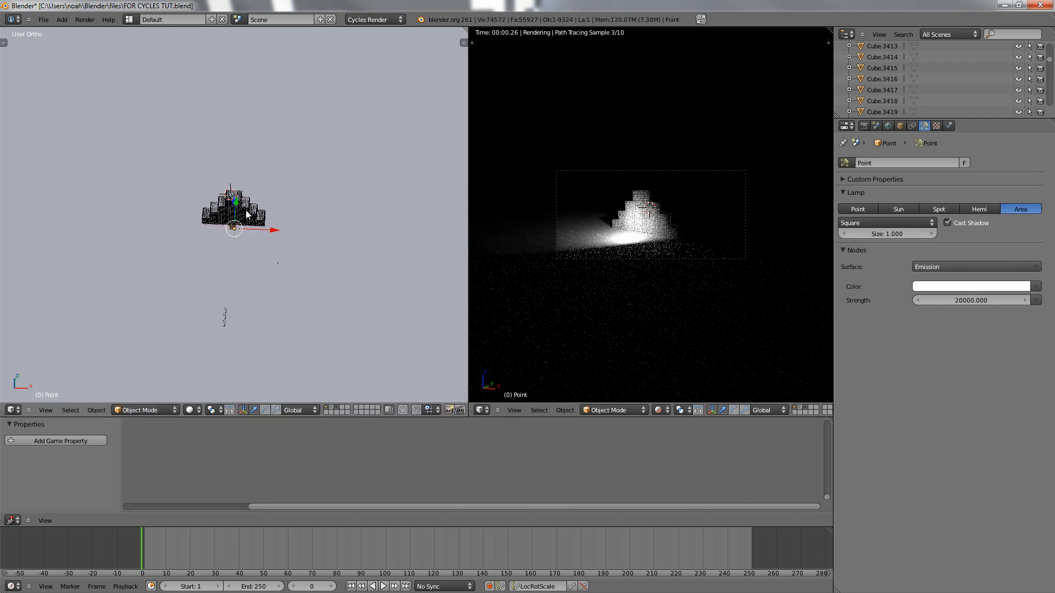
# Move the area lamp along the Y axis away from the pyramid's long side and rotate it in the view plane
pyautogui.moveTo(256, 248); pyautogui.dragTo(225, 248, button='middle')
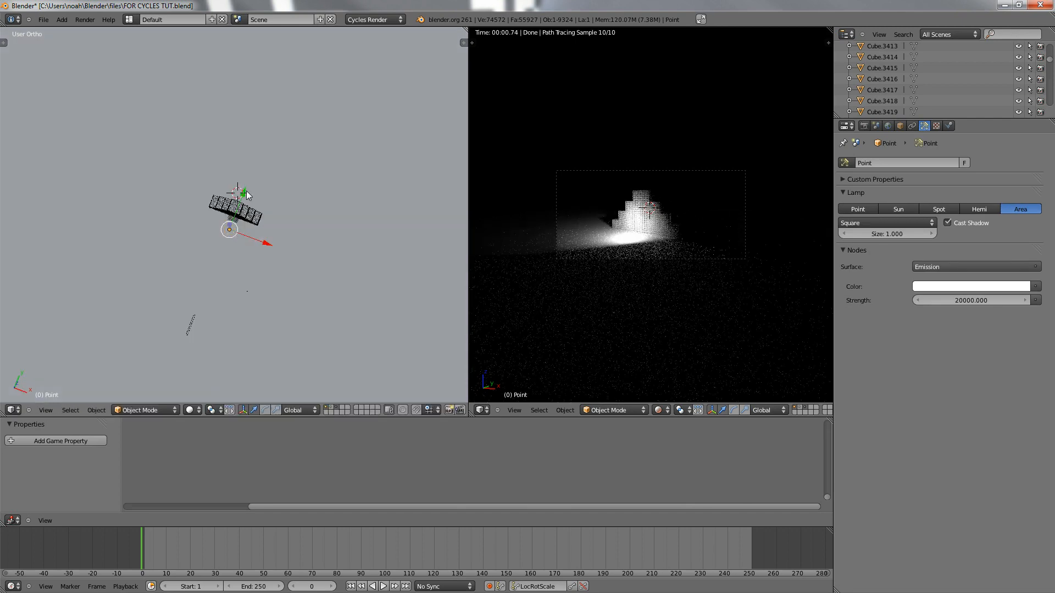
pyautogui.press('g')
pyautogui.press('y')
pyautogui.click(266, 213)
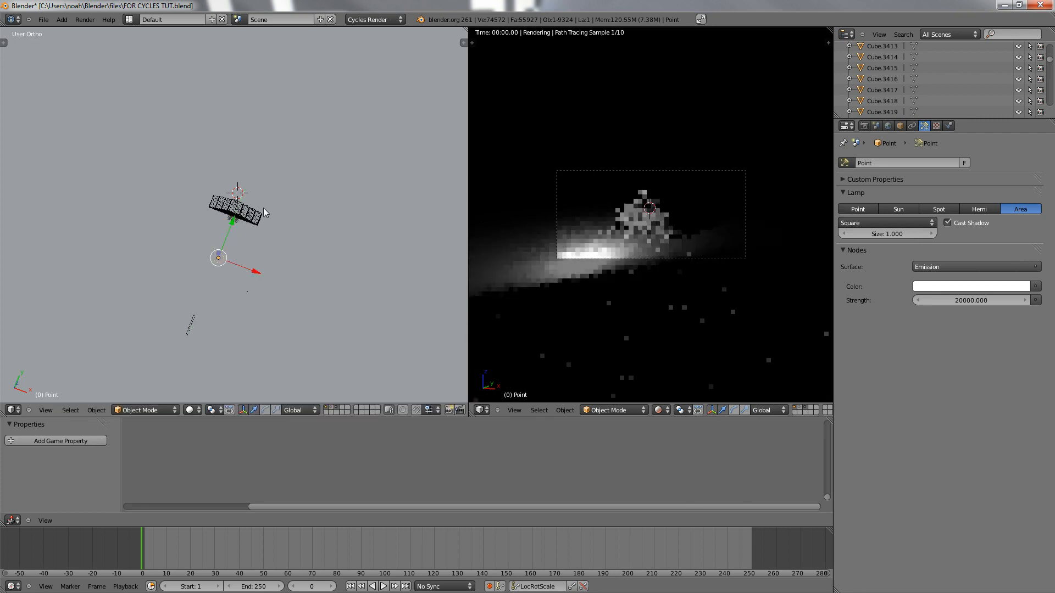
pyautogui.press('r')
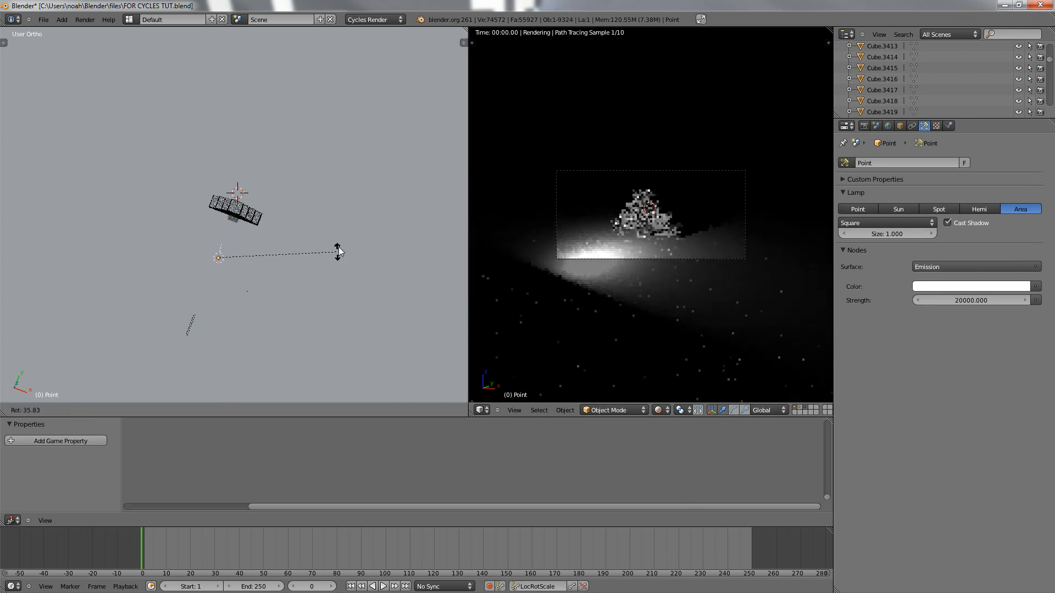
pyautogui.click(336, 244)
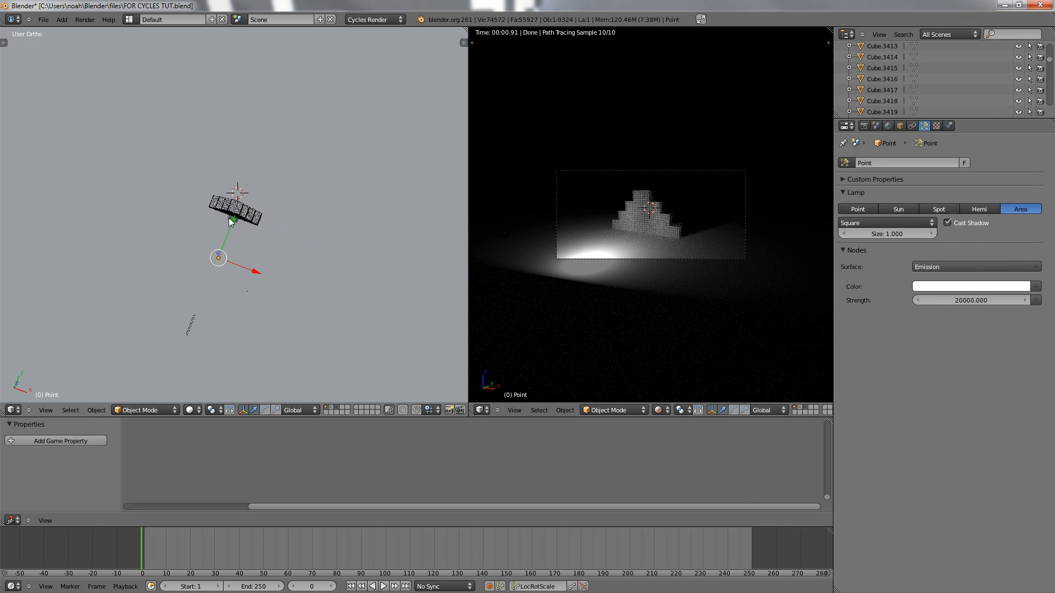
# Move the area lamp about 26 units along Y back toward the pyramid and rotate it about 5° around global Z
pyautogui.press('g')
pyautogui.press('y')
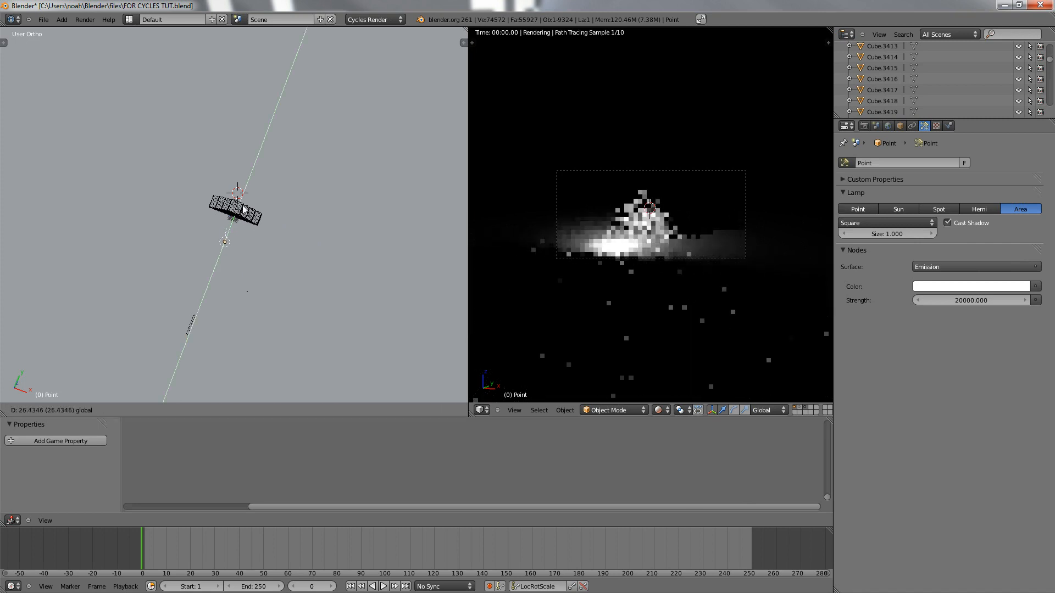
pyautogui.click(243, 210)
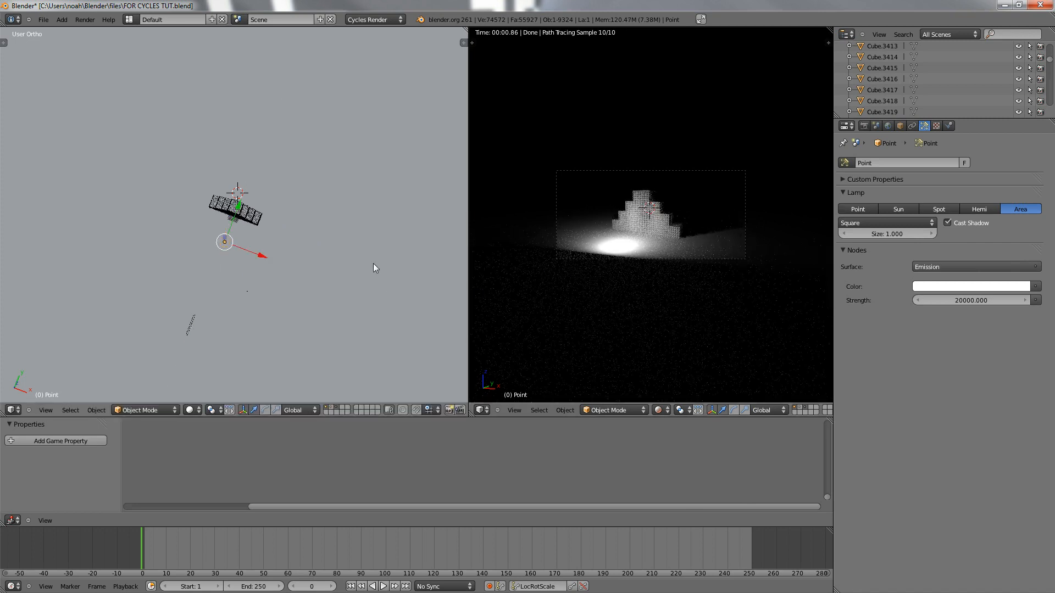
pyautogui.press('r')
pyautogui.press('z')
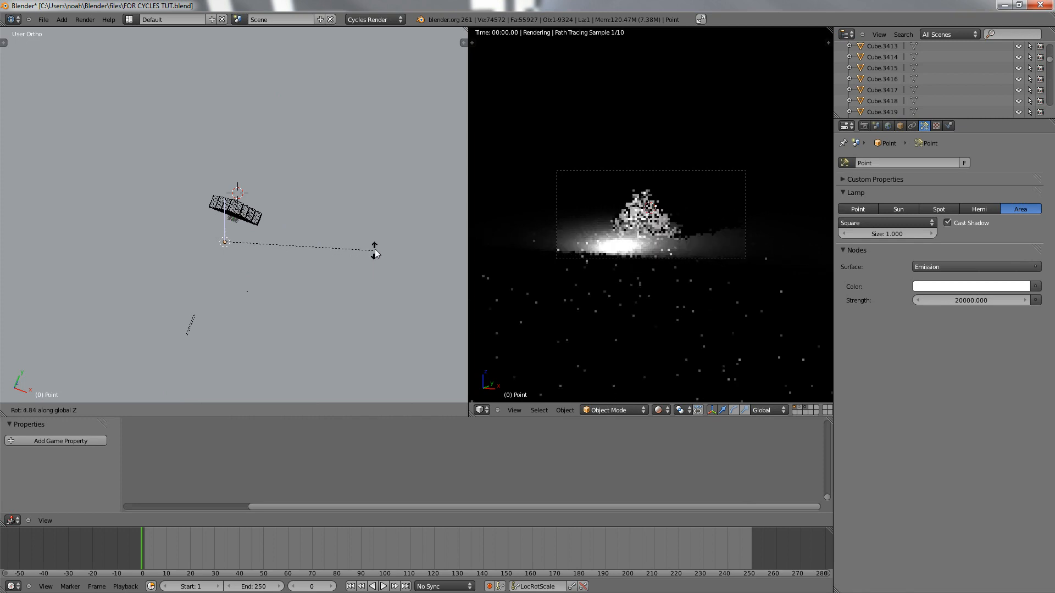
pyautogui.click(375, 254)
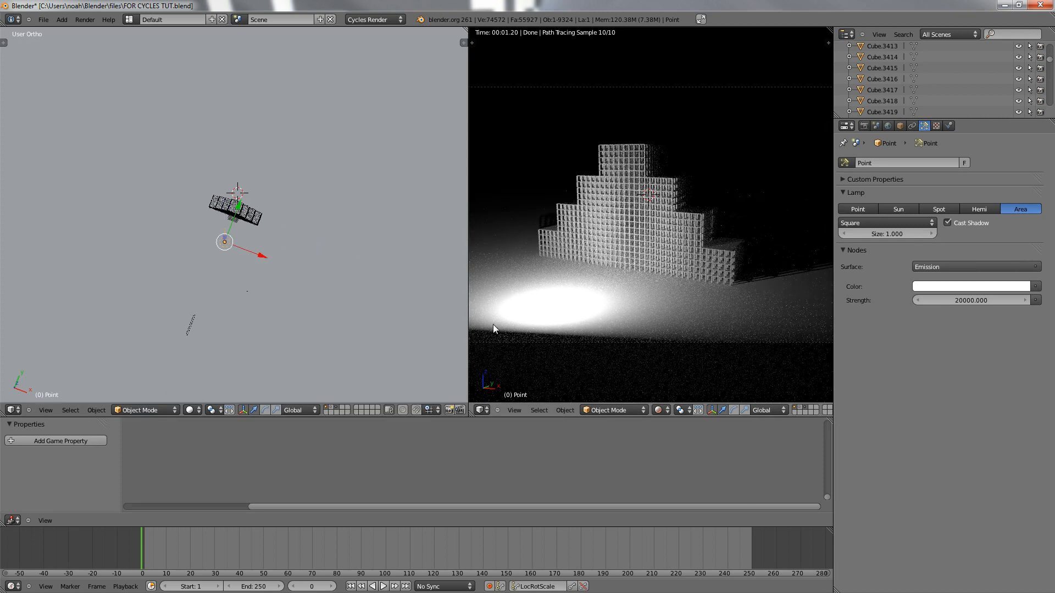
pyautogui.scroll(-4, 549, 342)
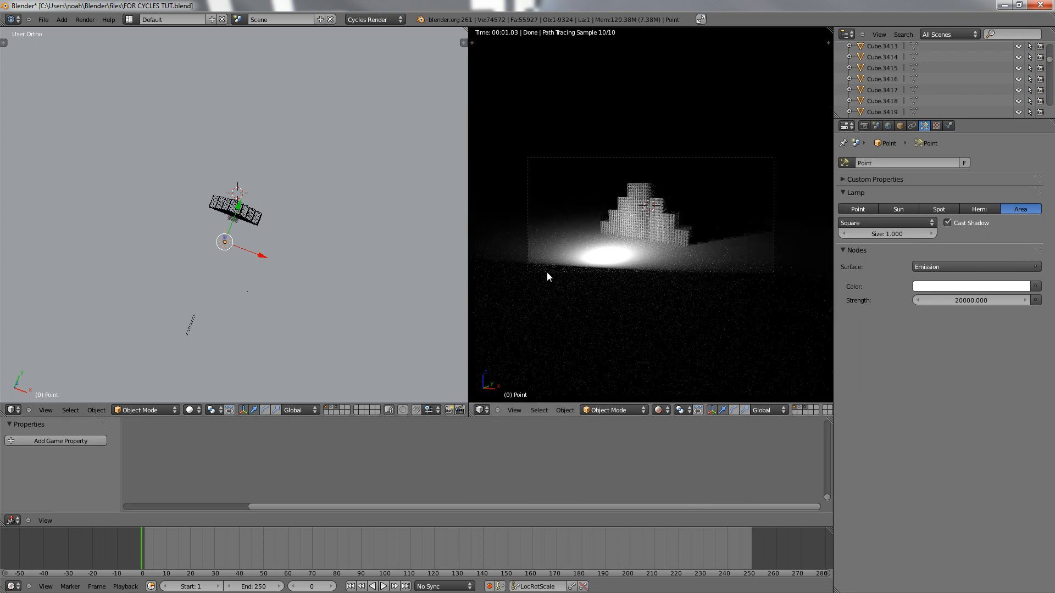
# Raise the area lamp along the Z axis and shift it along X toward the pyramid's far end
pyautogui.moveTo(220, 287); pyautogui.dragTo(258, 176, button='middle')
pyautogui.moveTo(262, 181); pyautogui.dragTo(261, 161)
pyautogui.moveTo(276, 195); pyautogui.dragTo(290, 230, button='middle')
pyautogui.moveTo(277, 179); pyautogui.dragTo(311, 172)
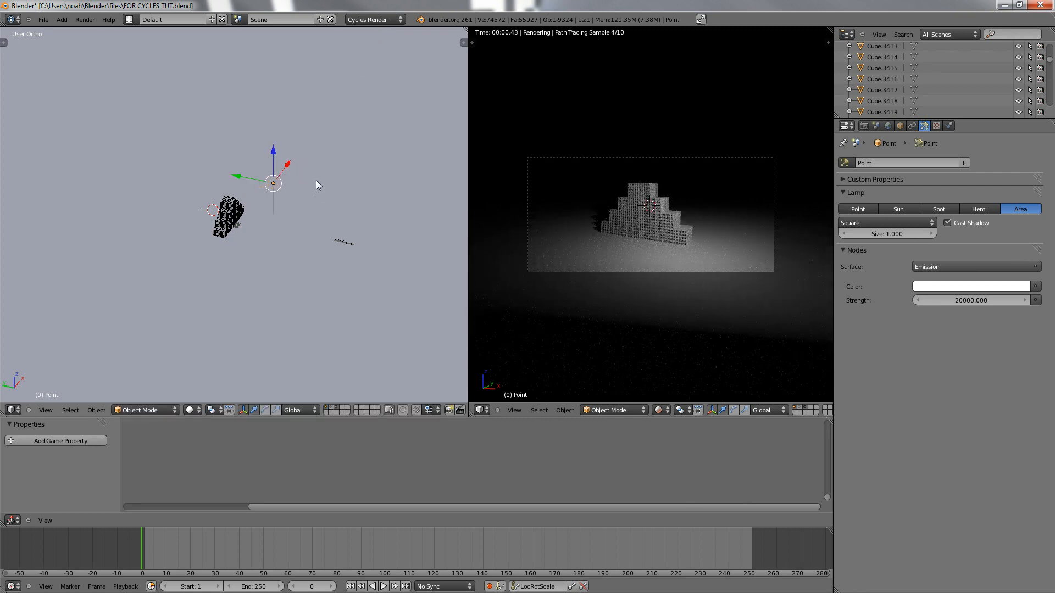
pyautogui.scroll(-1, 320, 187)
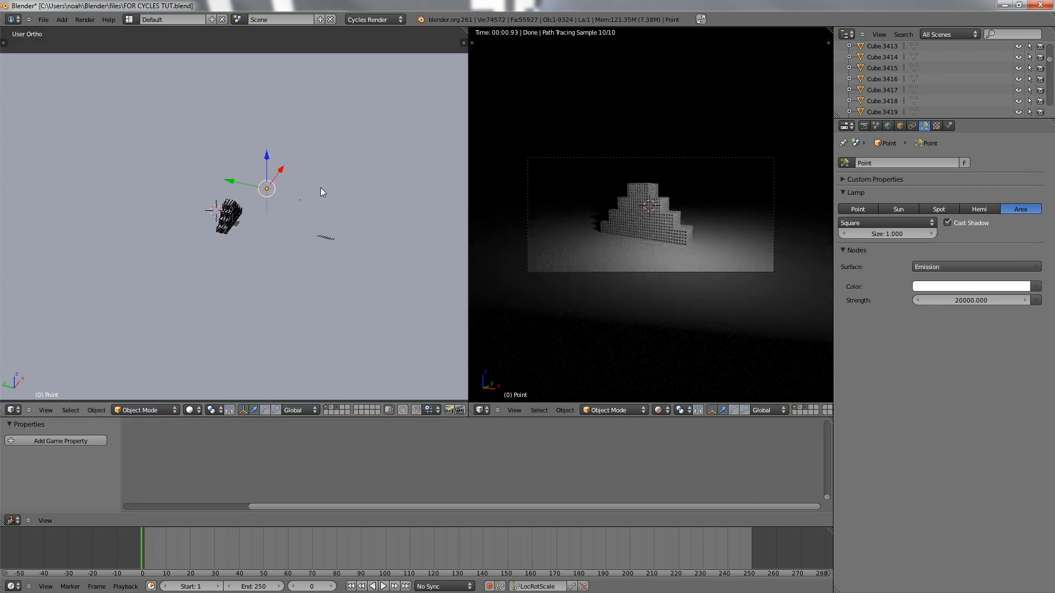
# Set the area lamp's emission strength to 50000 and check the brighter lighting in the rendered preview
pyautogui.click(969, 301)
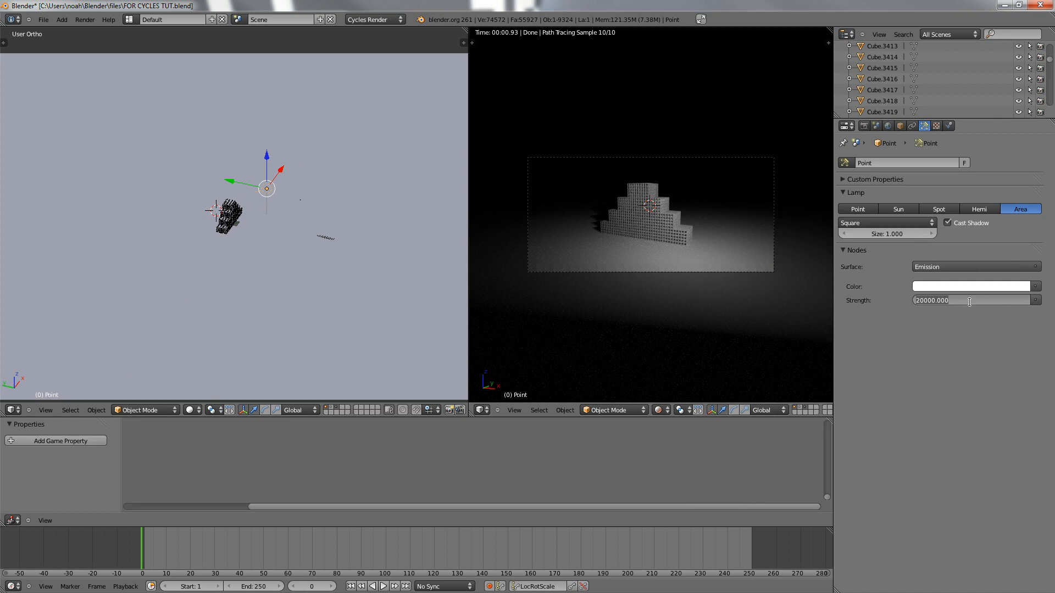
pyautogui.write('50000')
pyautogui.press('Return')
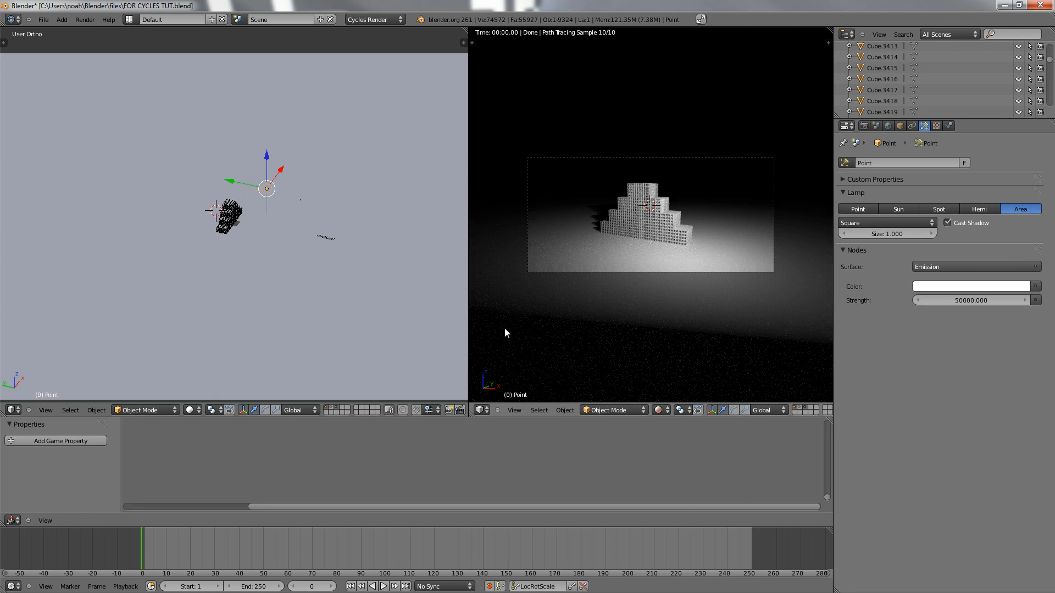
pyautogui.scroll(2, 544, 338)
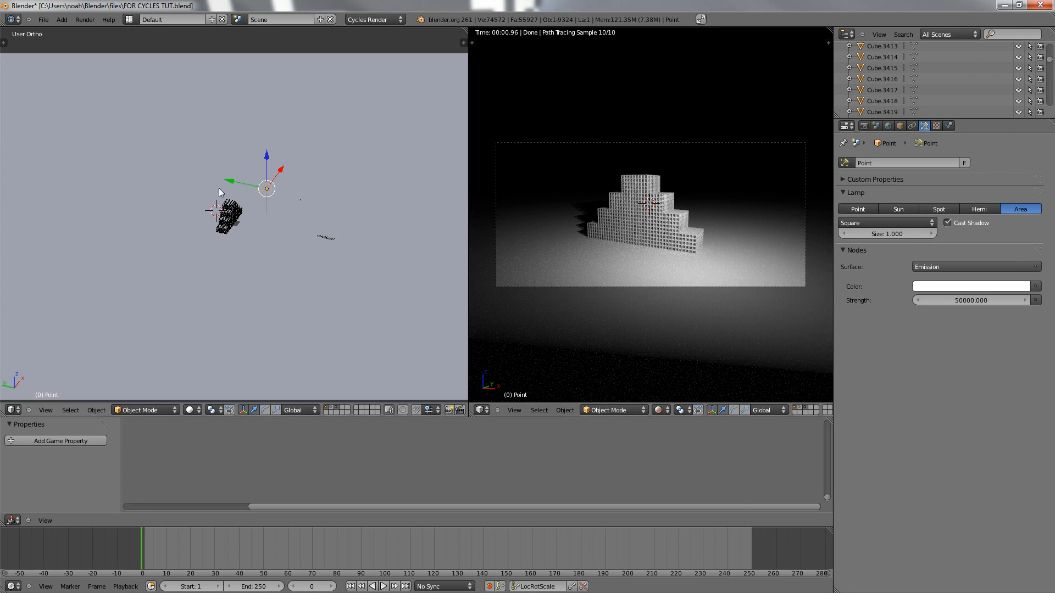
# Move the area lamp along the Y axis closer to the pyramid and inspect the lit end in the preview
pyautogui.scroll(-1, 219, 185)
pyautogui.scroll(-2, 530, 209)
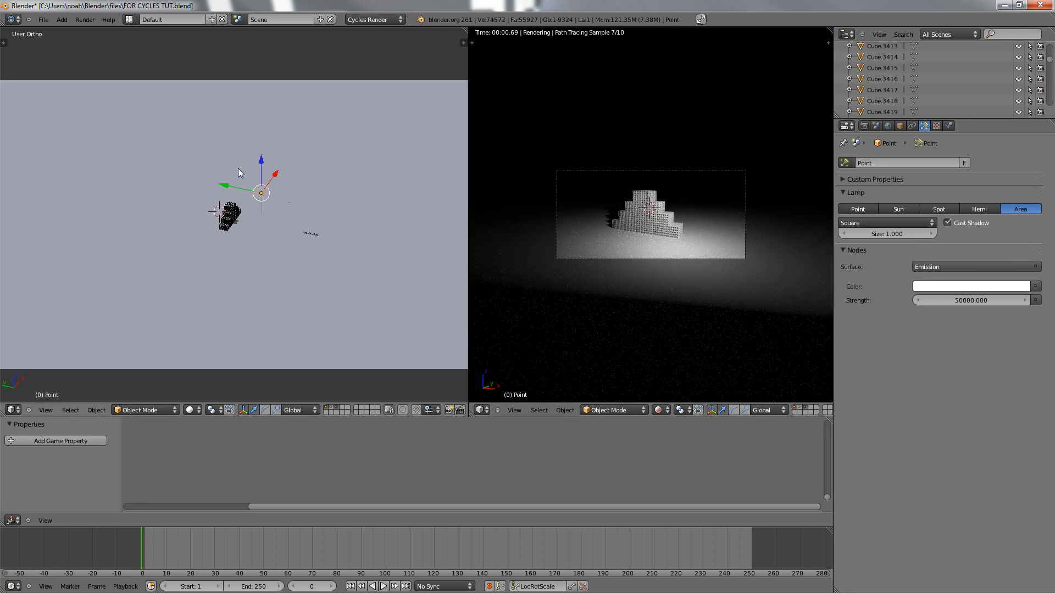
pyautogui.moveTo(225, 185); pyautogui.dragTo(251, 187)
pyautogui.scroll(1, 693, 243)
pyautogui.scroll(3, 693, 244)
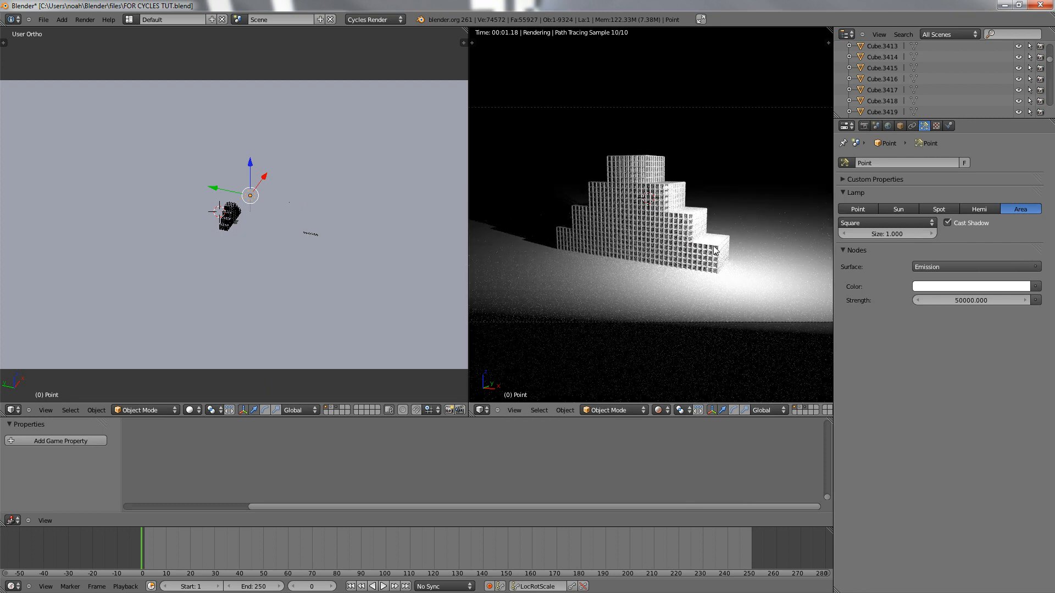
pyautogui.scroll(-4, 686, 255)
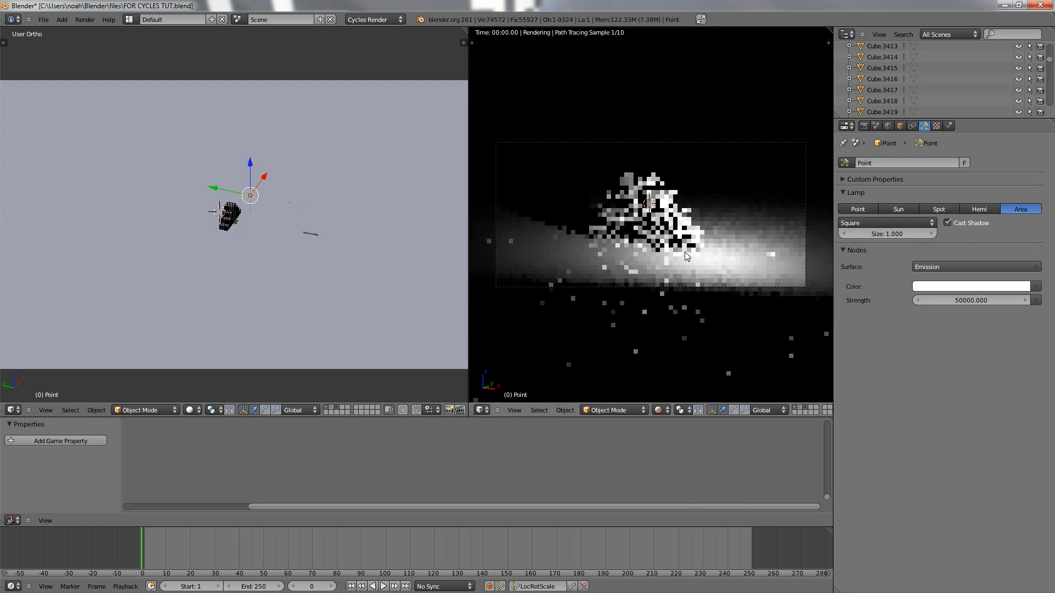
# Render a still image of the scene and view the whole frame
pyautogui.click(863, 127)
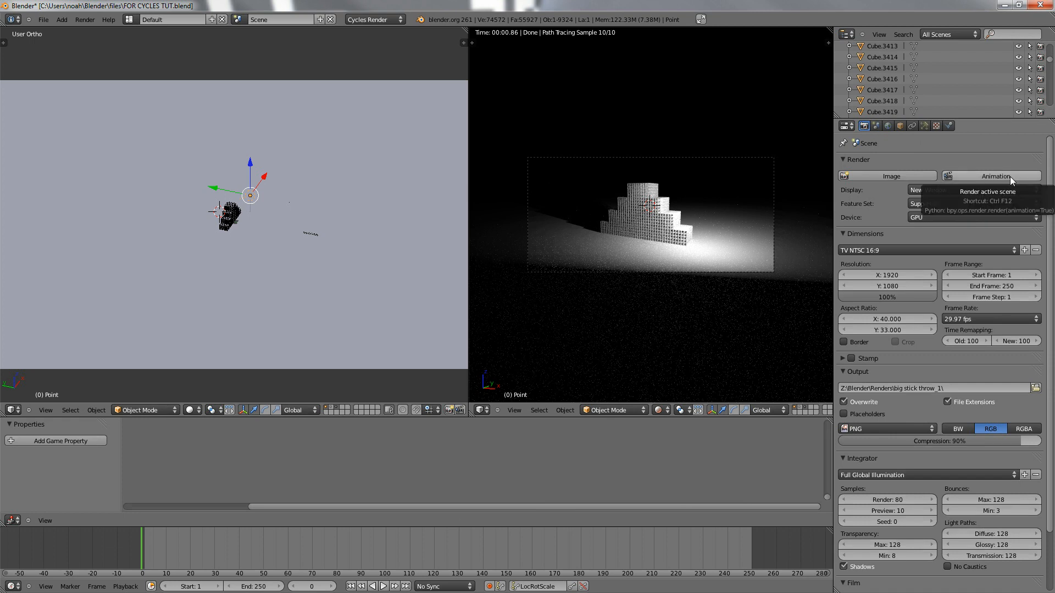
pyautogui.click(902, 177)
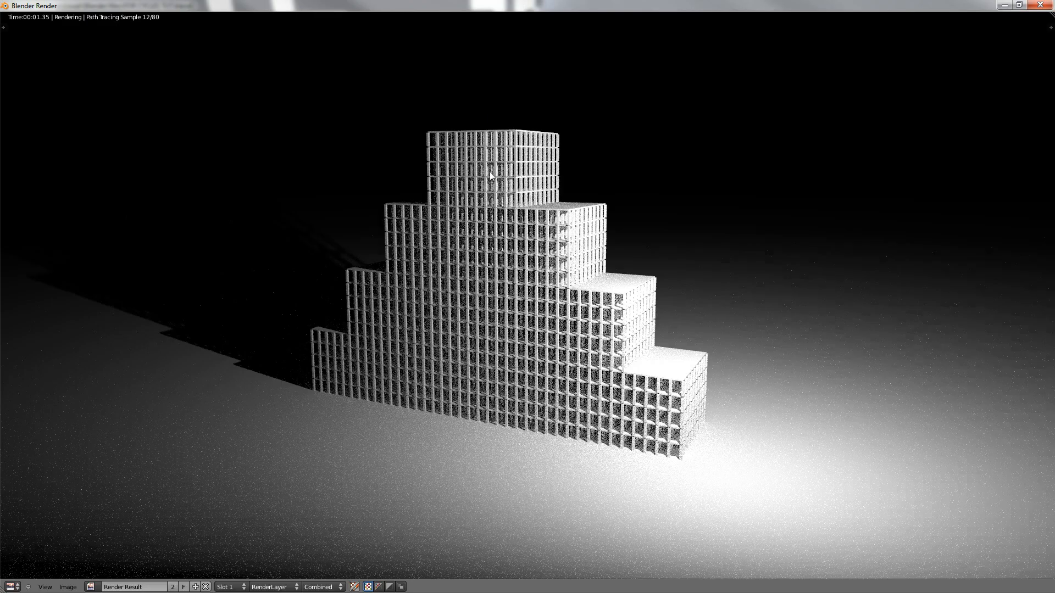
pyautogui.scroll(-2, 493, 295)
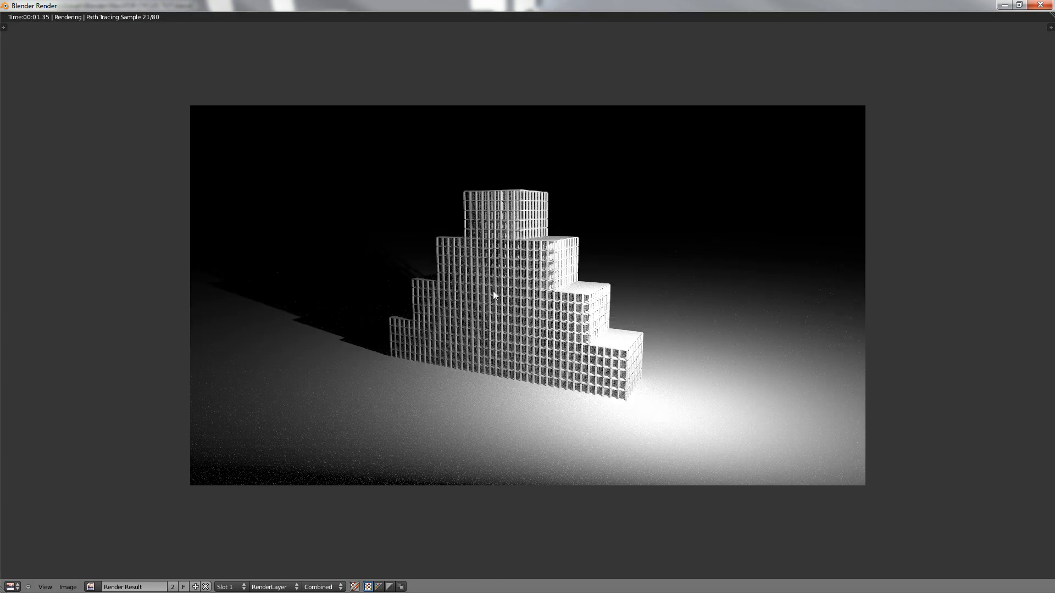
pyautogui.click(494, 295)
pyautogui.moveTo(0, 226); pyautogui.dragTo(919, 264)
pyautogui.click(1052, 263)
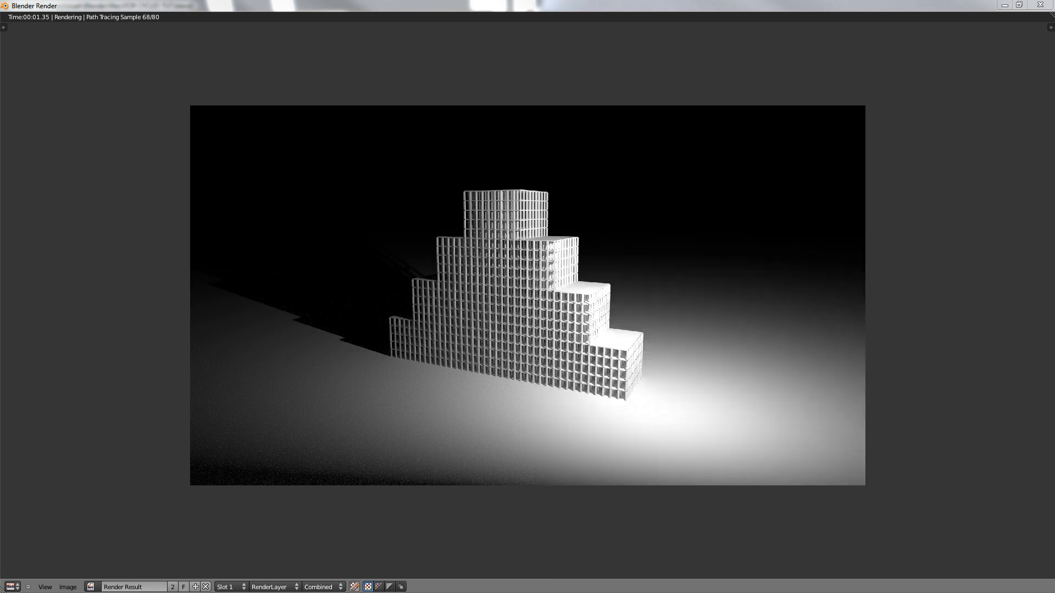